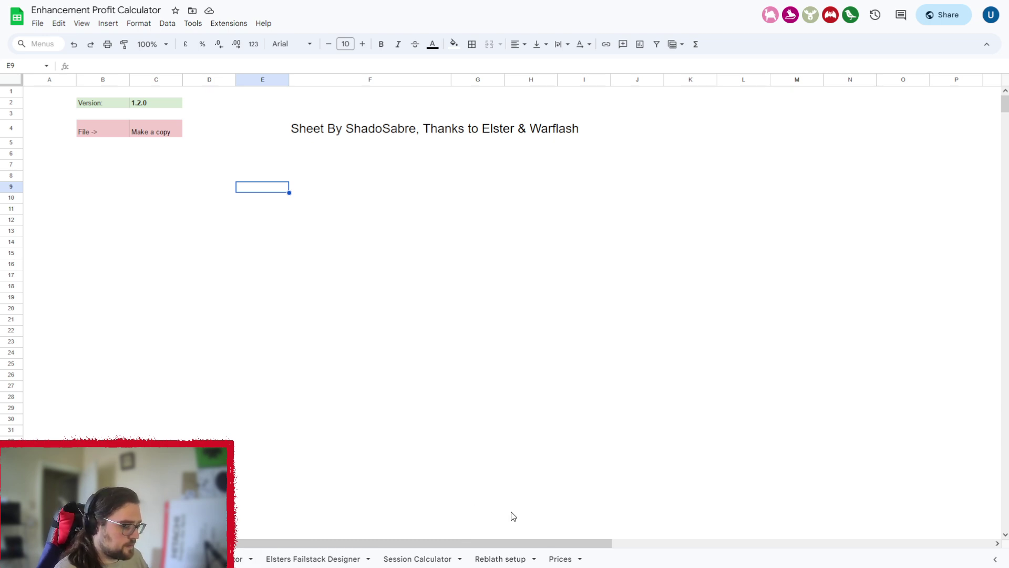
Open the Prices sheet and look at the available Region options, keeping EU.
click(559, 561)
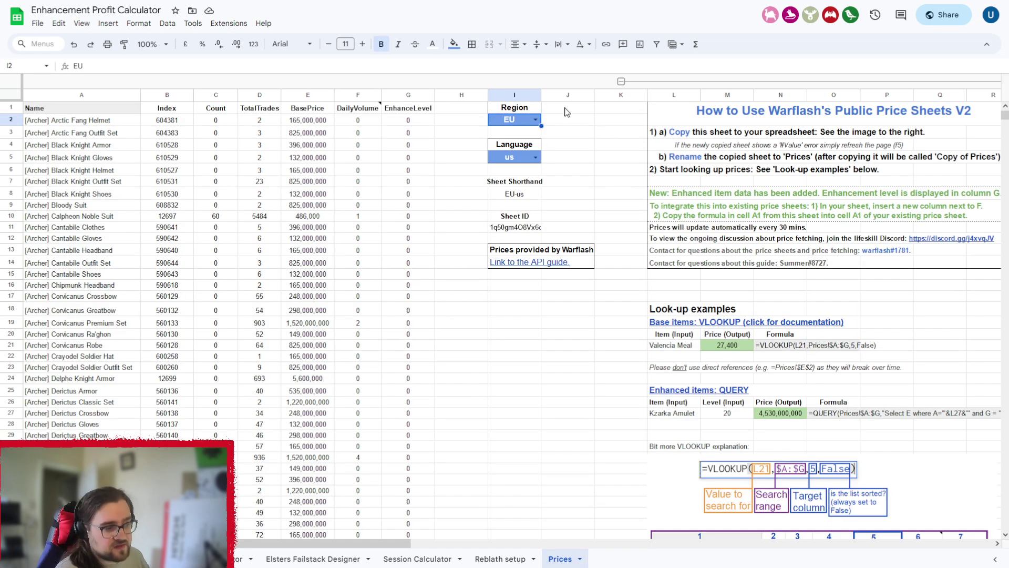
click(529, 122)
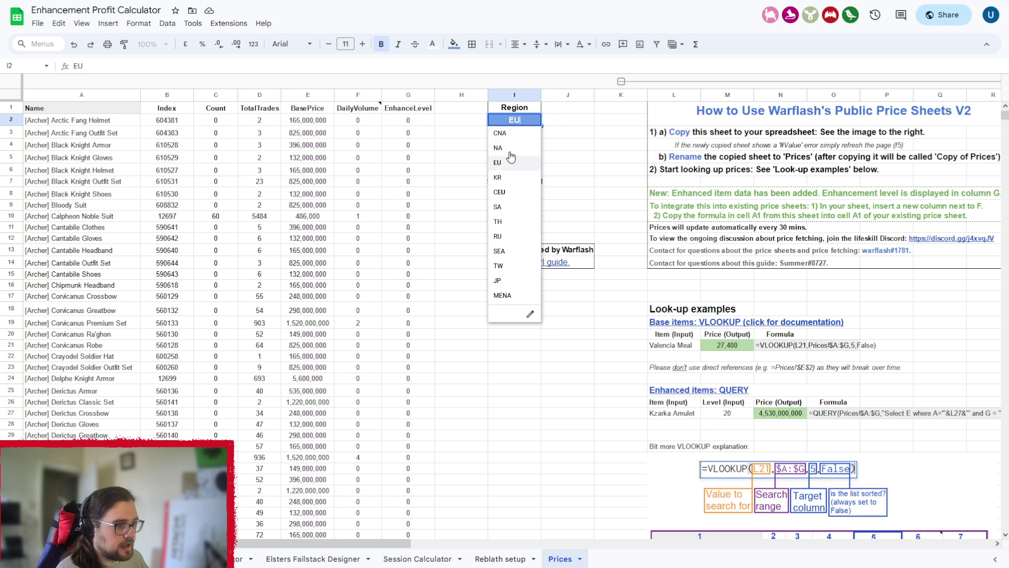
click(586, 136)
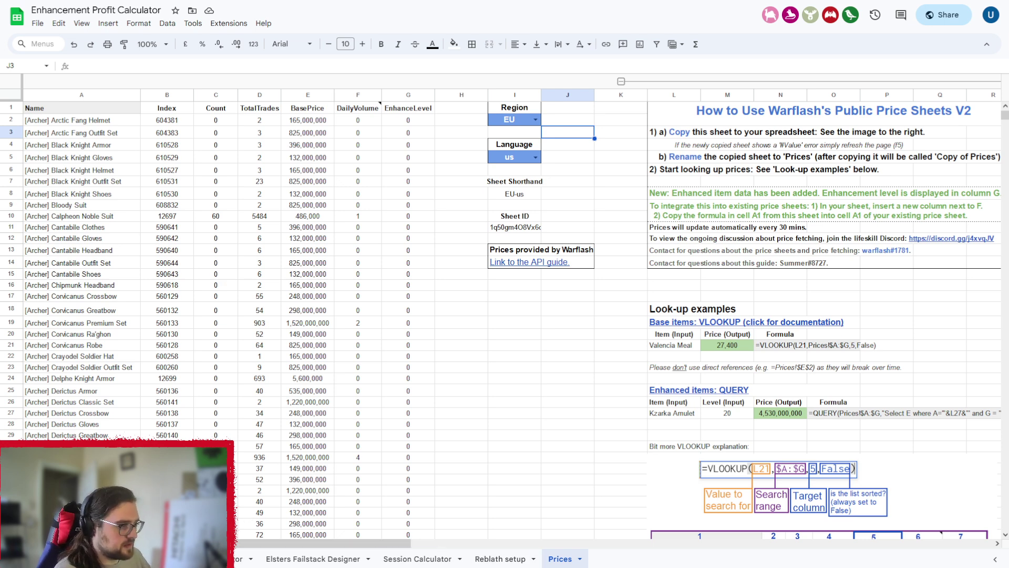
Look over the Reblath setup and Session Calculator sheets.
click(488, 560)
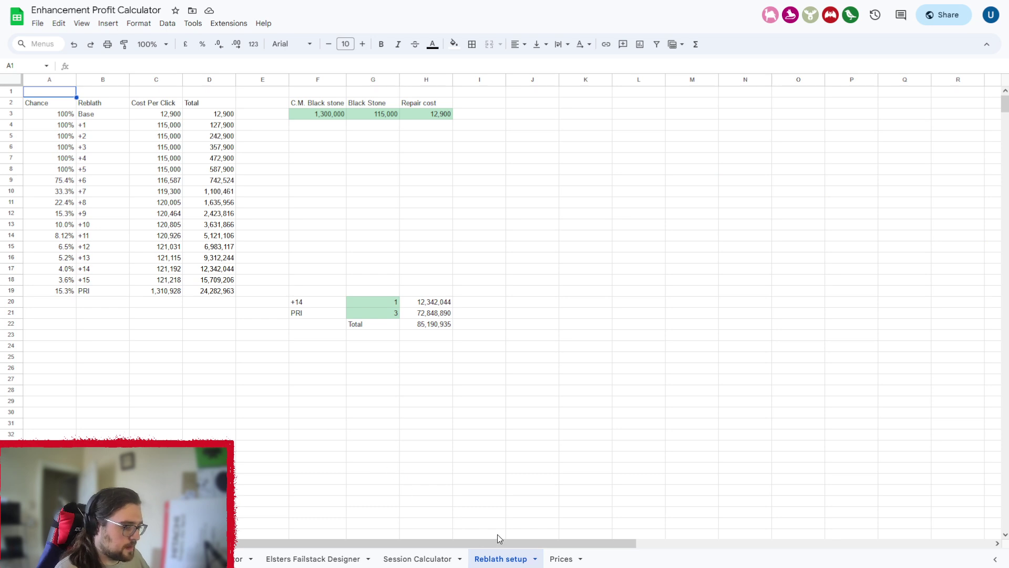
click(405, 561)
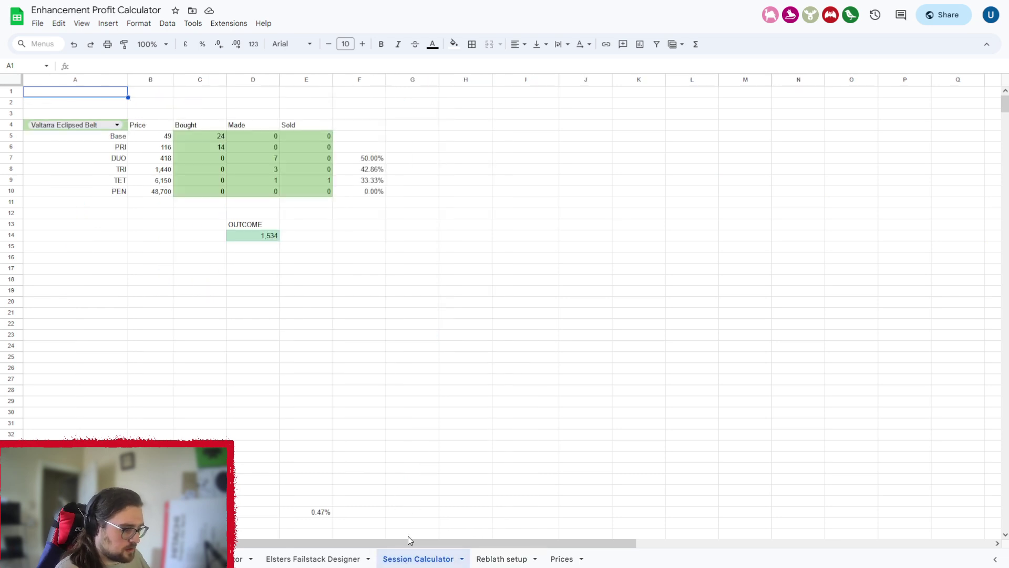
In the Elsters Failstack Designer sheet, set the Conc. Blackstone cost to 1.6.
click(317, 559)
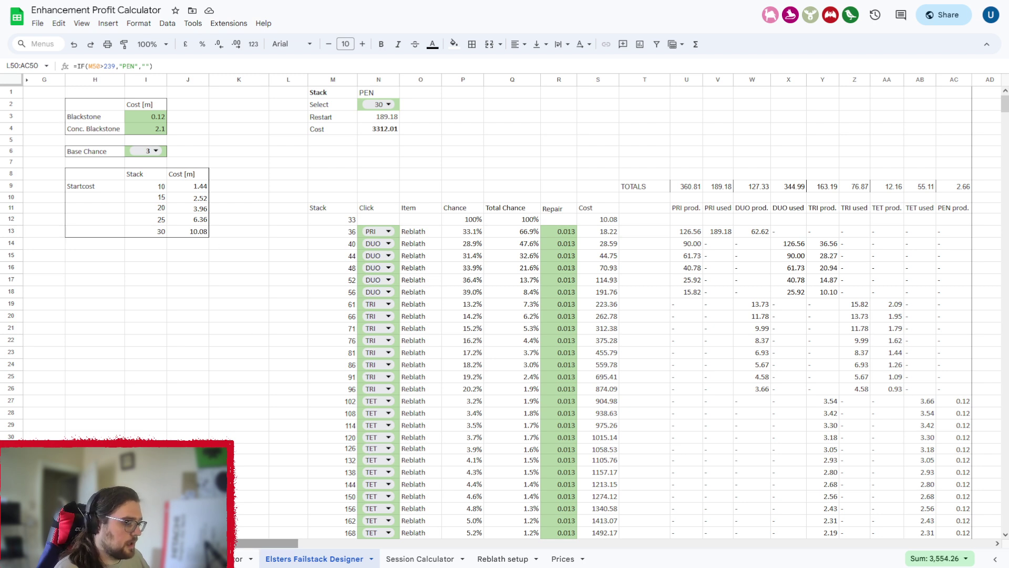
click(143, 115)
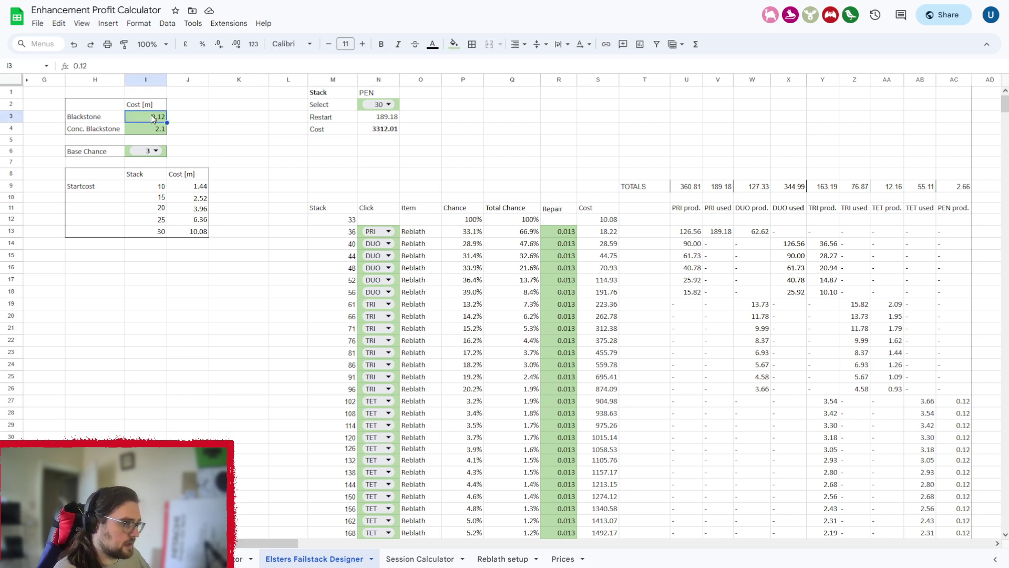
click(147, 129)
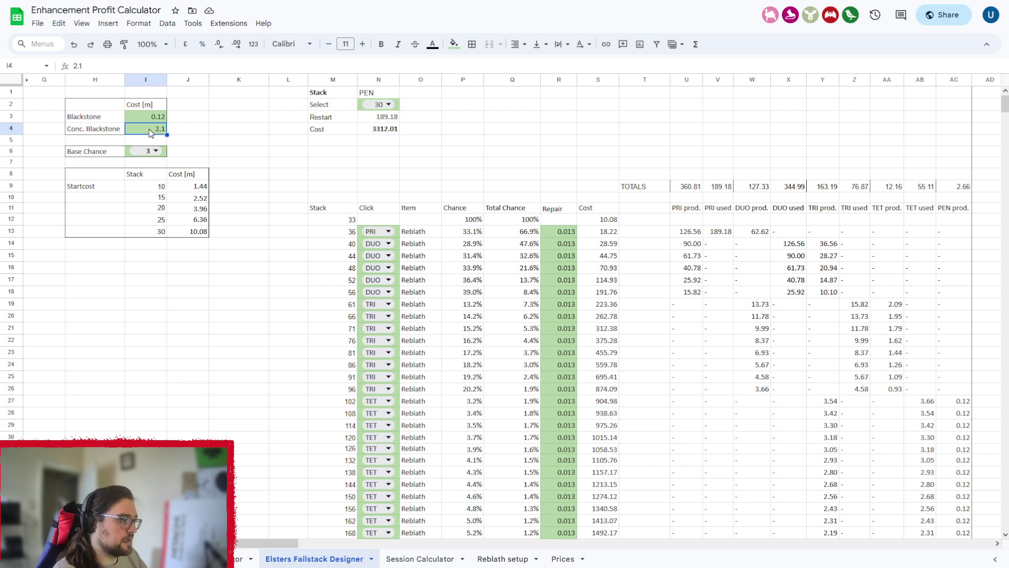
double_click(149, 128)
drag(149, 128, 166, 134)
text(1.6)
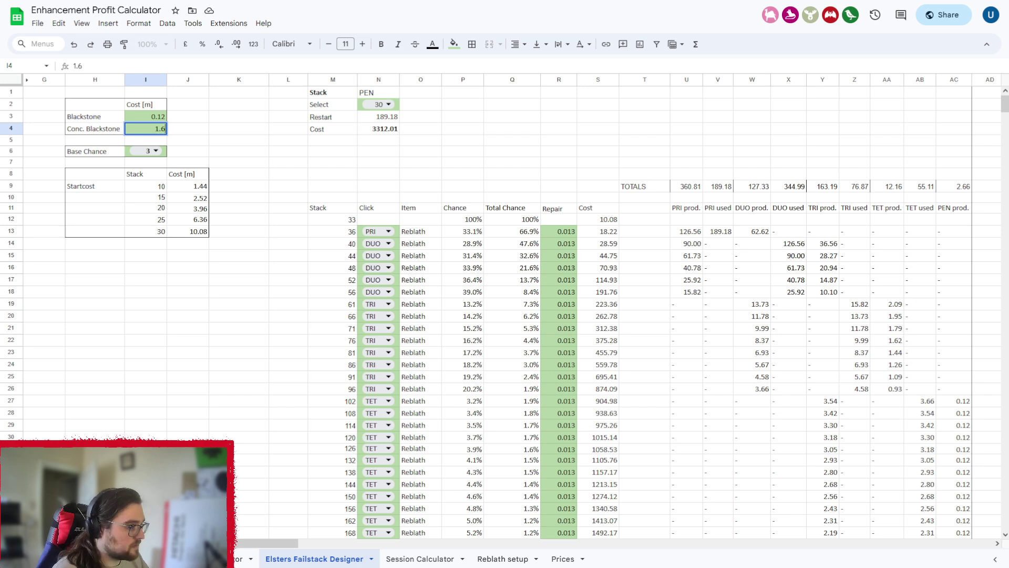
key(Return)
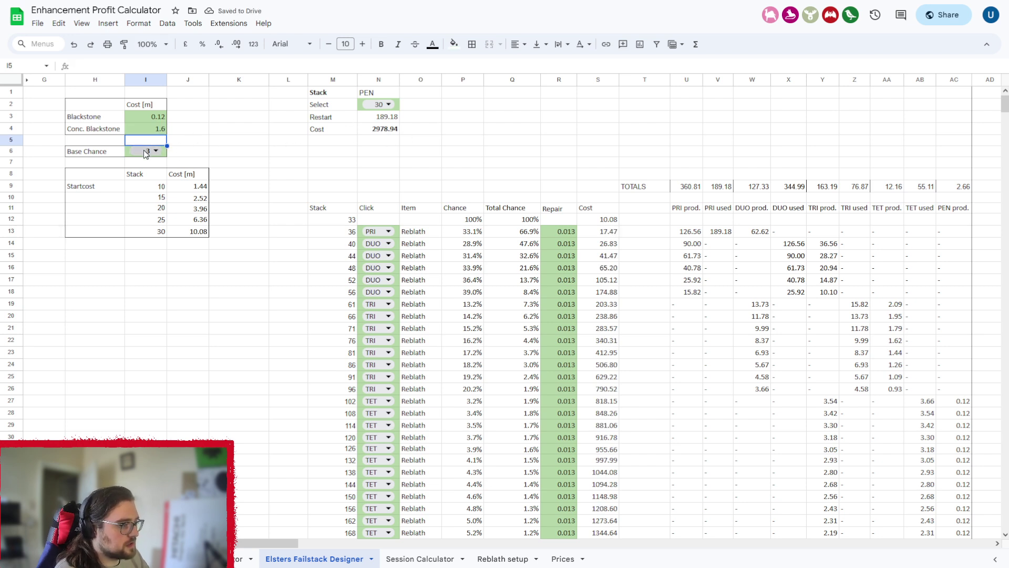
Check the Base Chance options and look through the failstack table down to its PEN row.
click(153, 152)
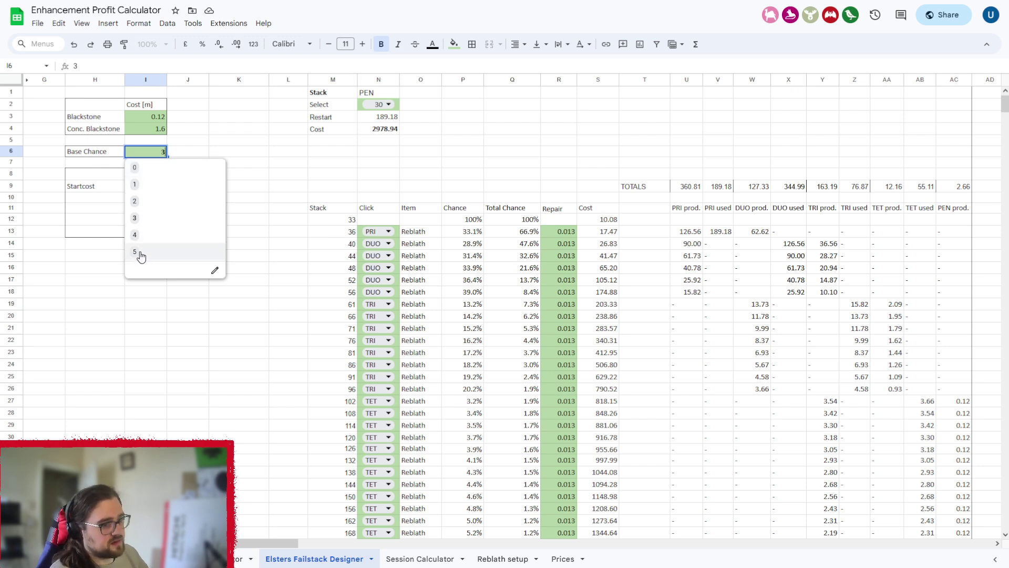
click(297, 152)
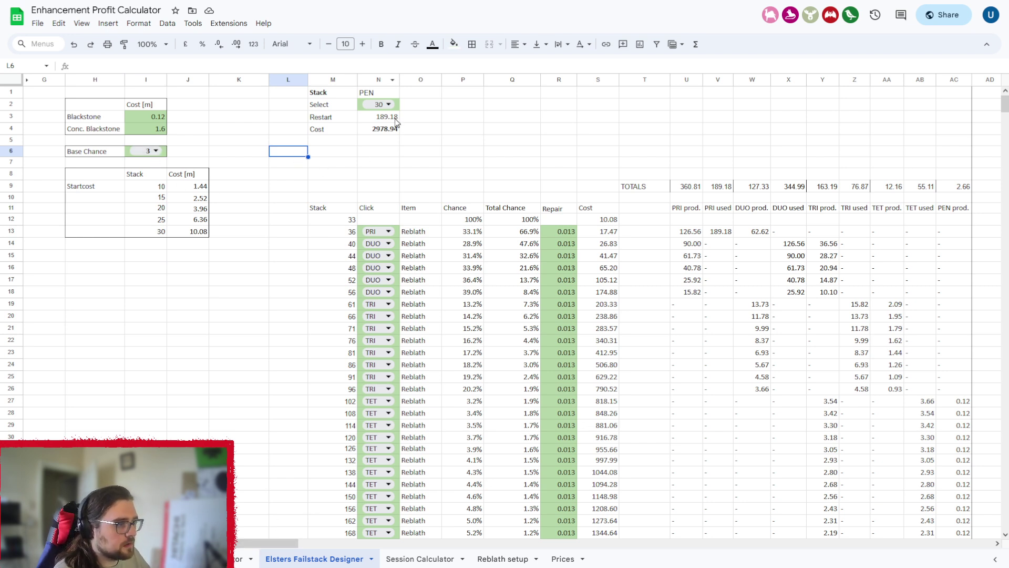
scroll(331, 436, down, 5)
scroll(318, 387, up, 5)
scroll(284, 310, down, 2)
scroll(287, 314, up, 2)
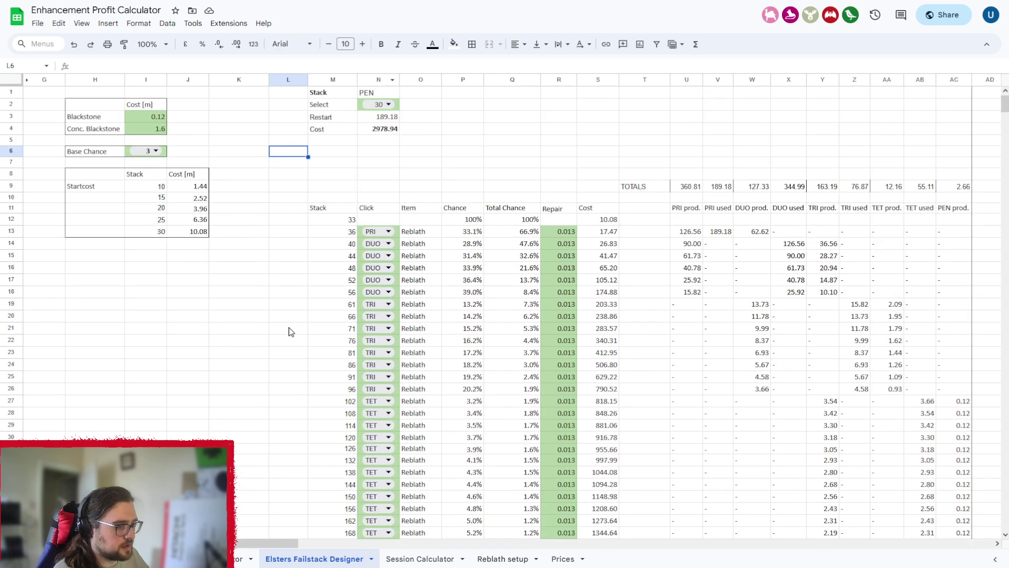
drag(254, 537, 237, 486)
scroll(242, 478, down, 4)
scroll(263, 398, up, 4)
scroll(315, 391, down, 4)
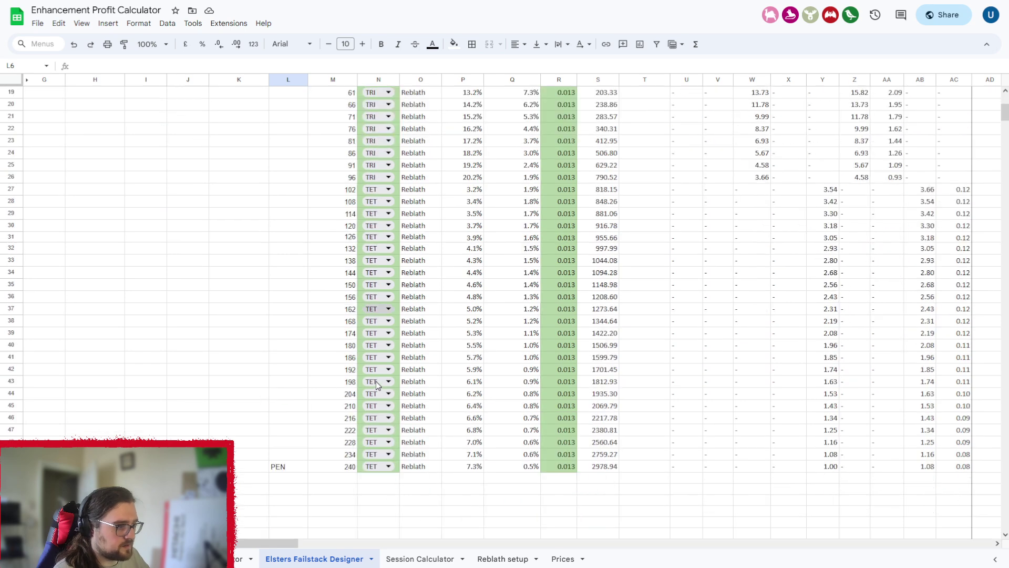
View the Click level options for the first PRI row of the failstack table, leaving PRI selected.
scroll(376, 385, up, 4)
click(369, 238)
click(382, 235)
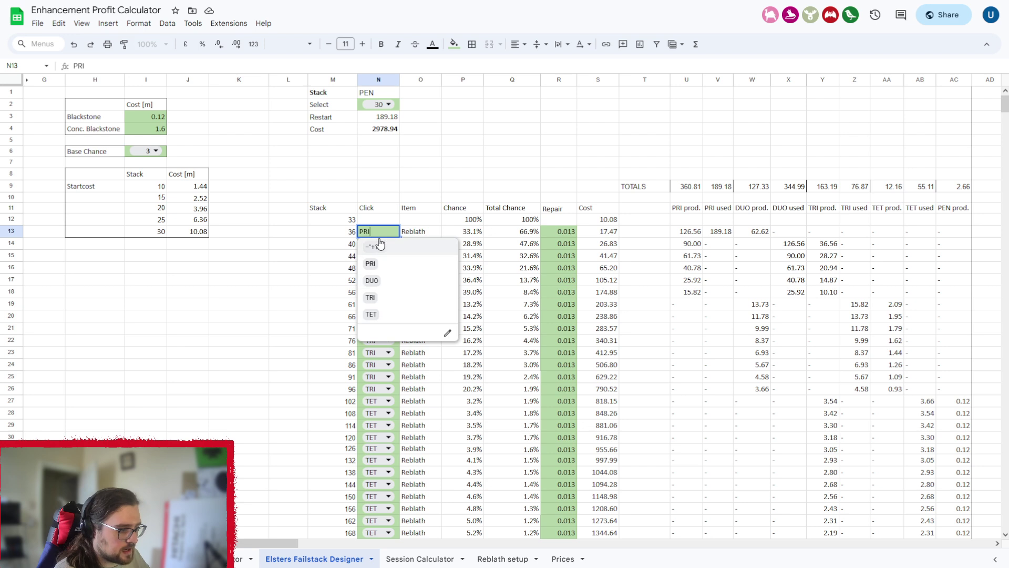
click(376, 189)
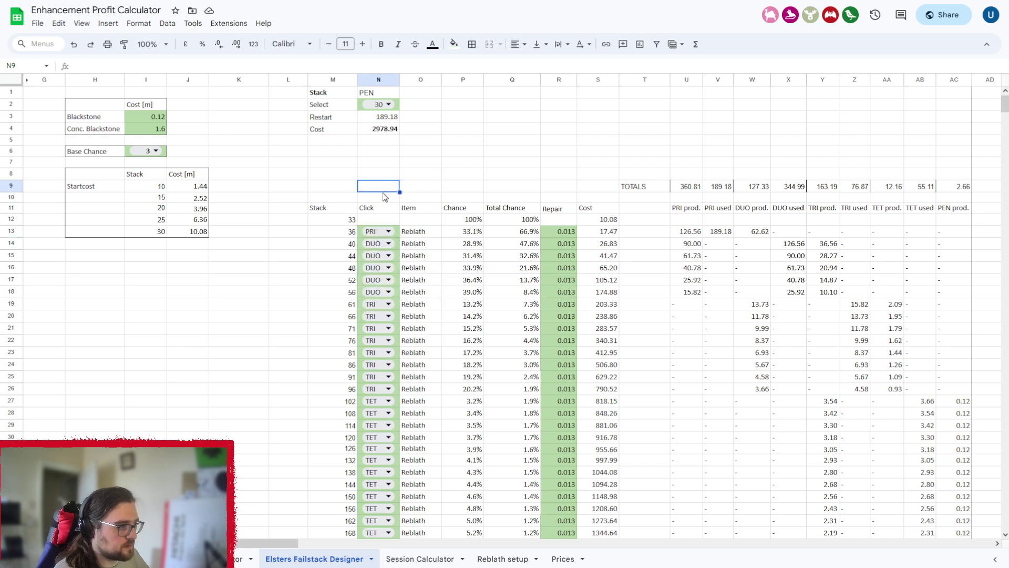
Examine the TOTALS row, comparing the produced and used amounts for PRI, DUO, TRI and TET.
click(682, 187)
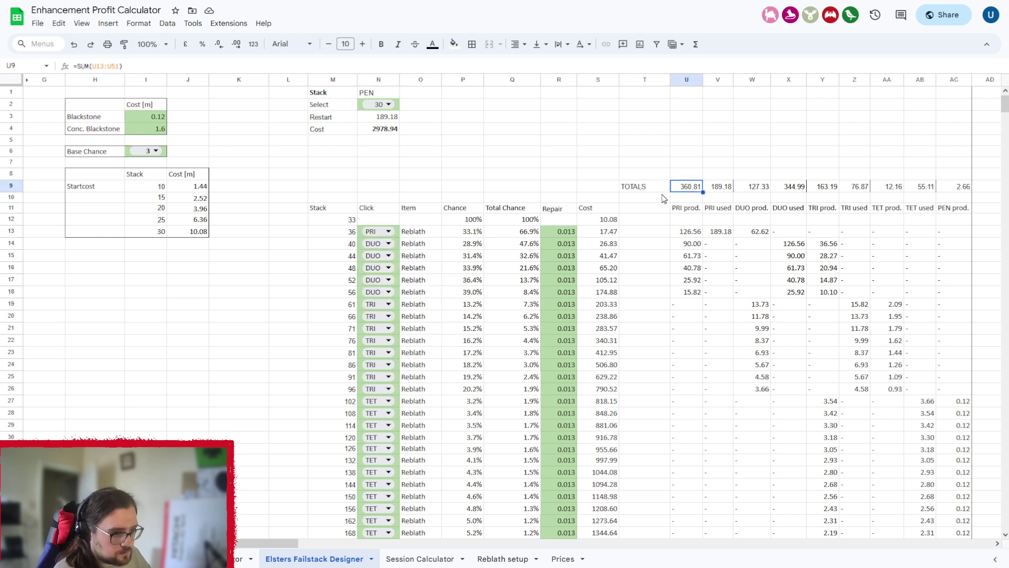
click(711, 190)
click(762, 189)
click(804, 188)
click(837, 188)
click(860, 188)
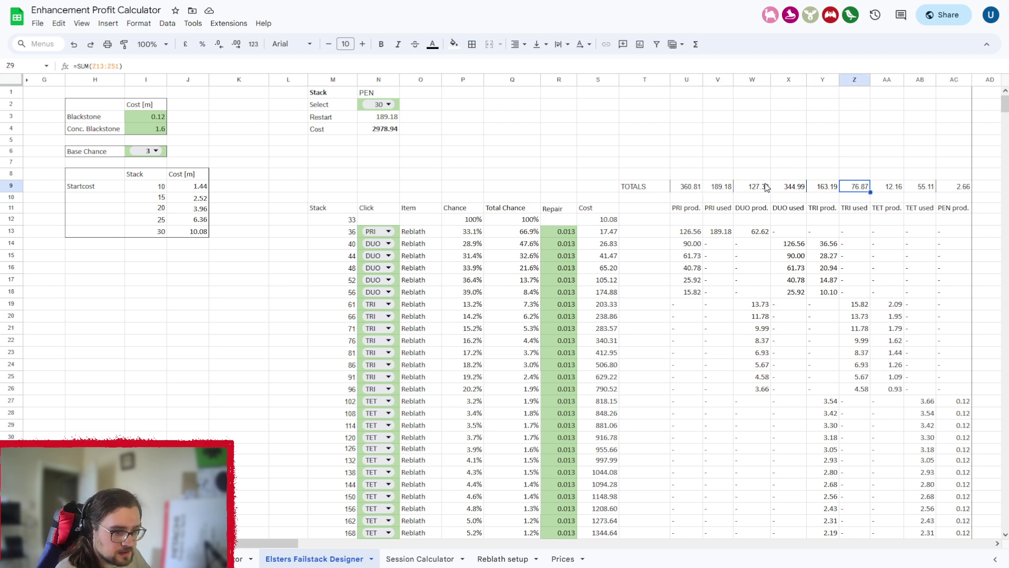
click(699, 188)
click(714, 188)
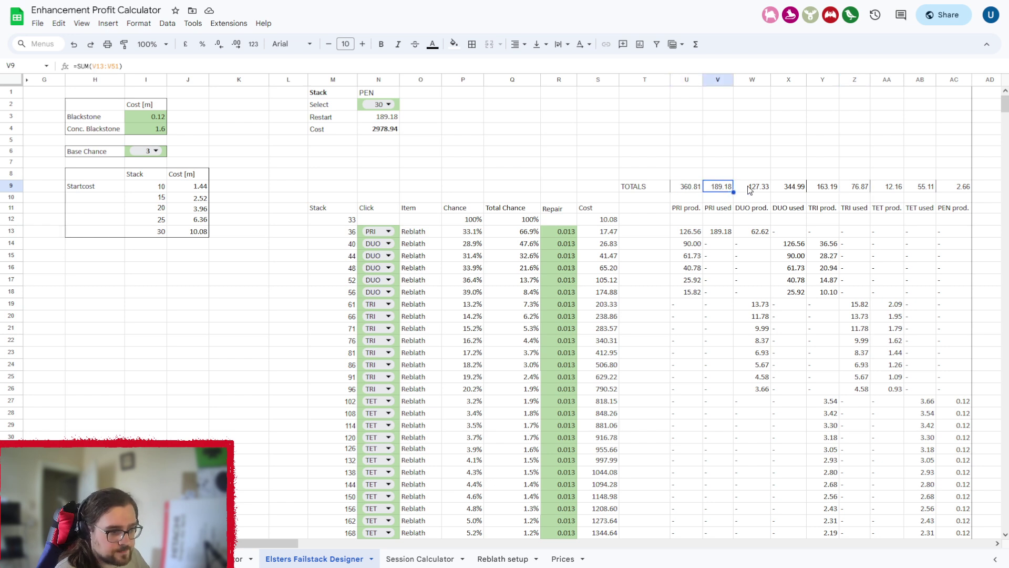
click(686, 190)
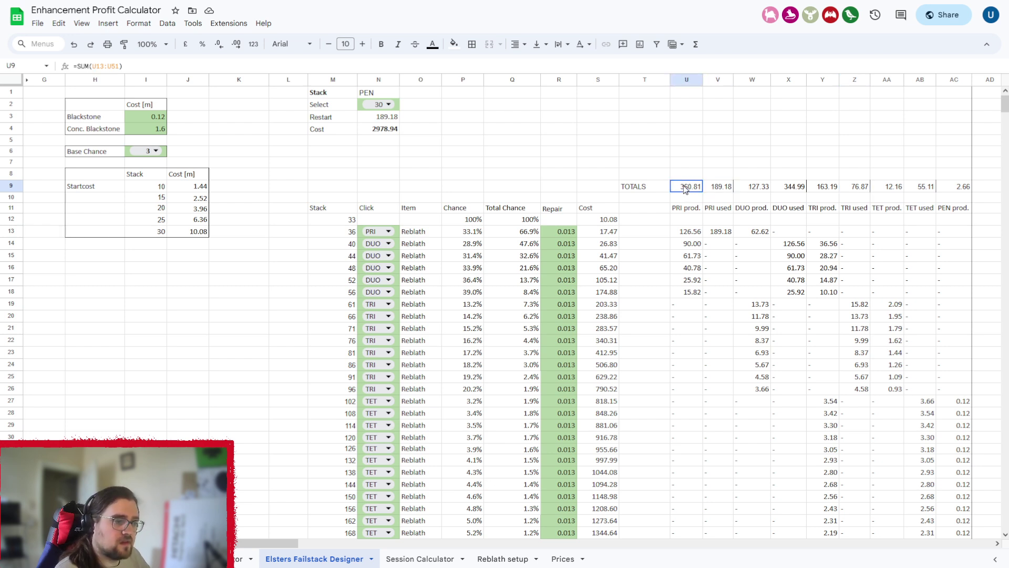
click(719, 191)
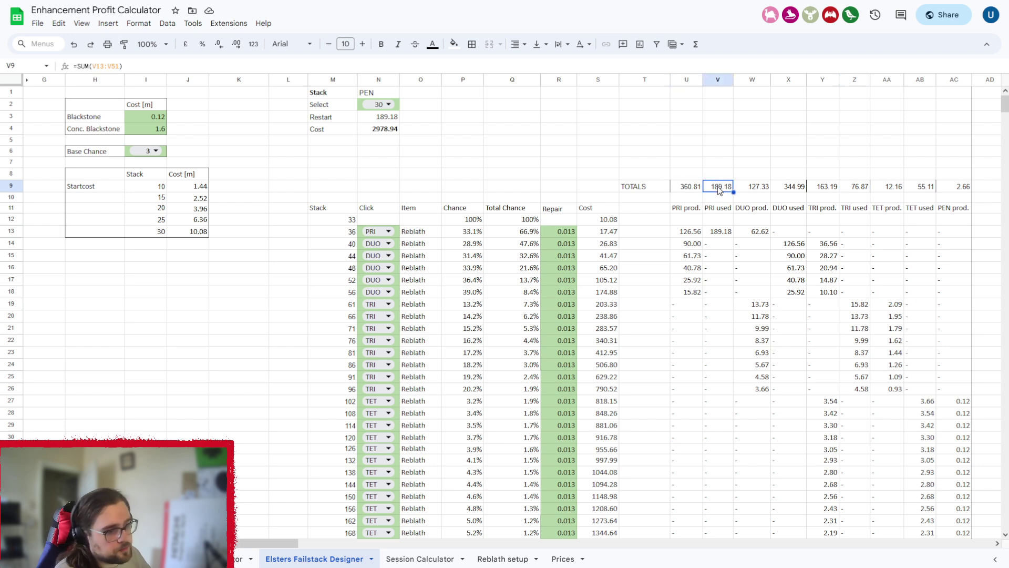
click(765, 193)
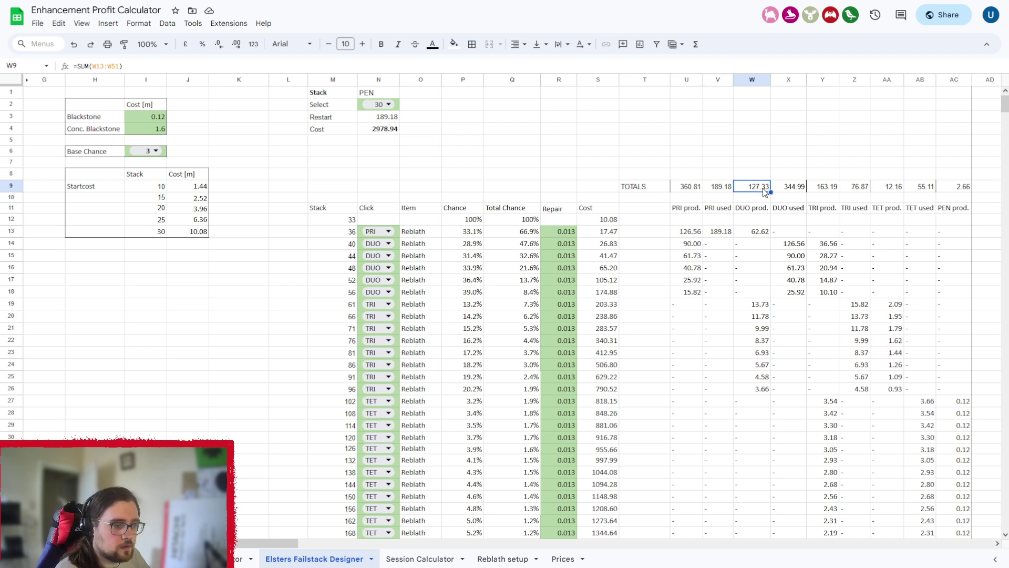
click(781, 191)
click(758, 189)
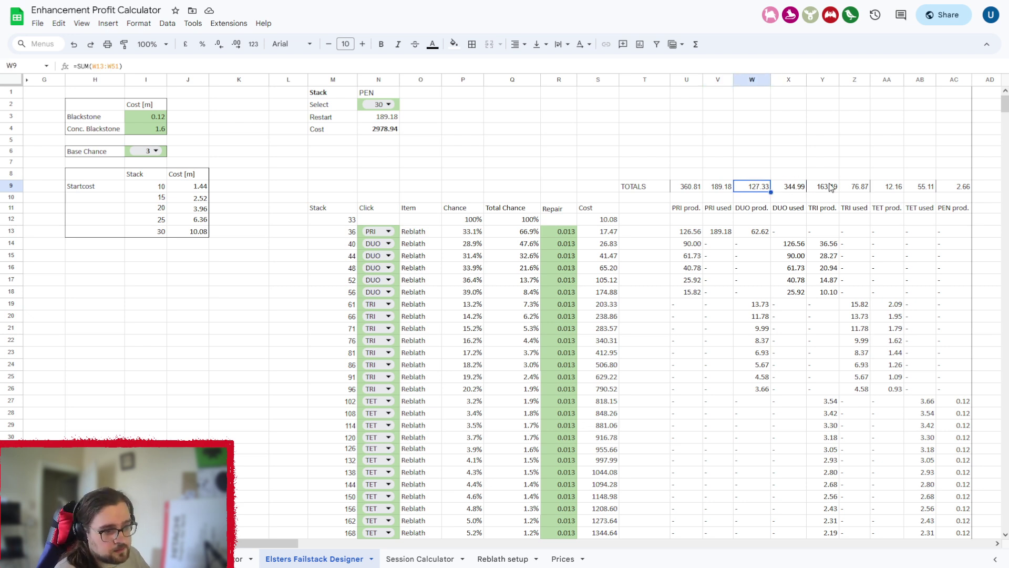
click(865, 190)
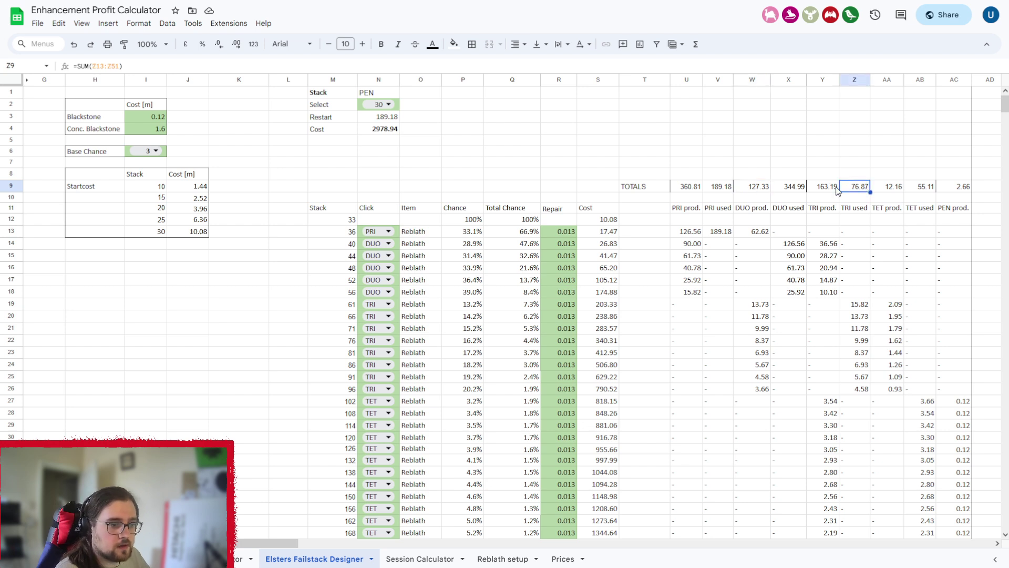
click(828, 190)
click(854, 190)
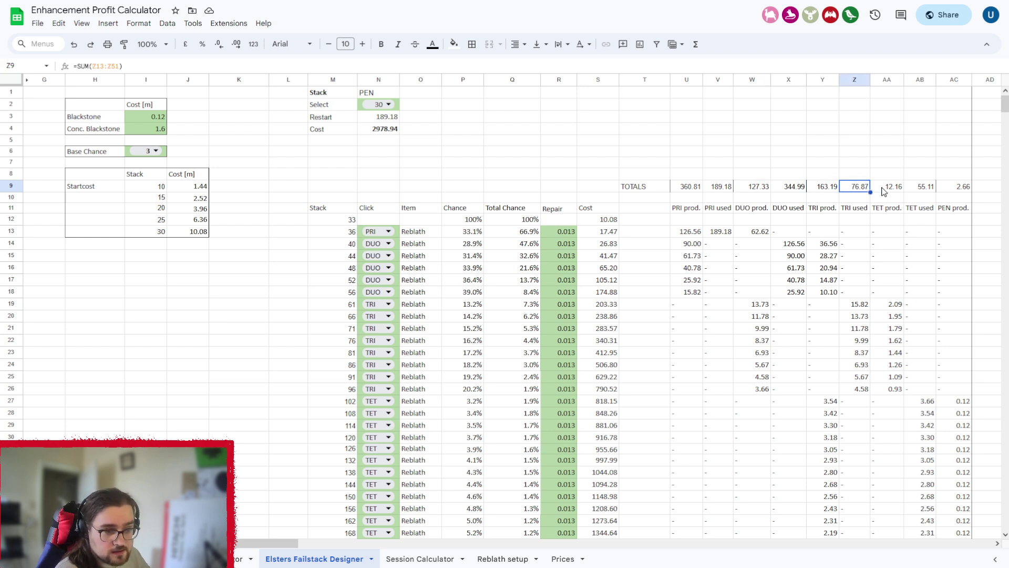
click(922, 192)
click(890, 192)
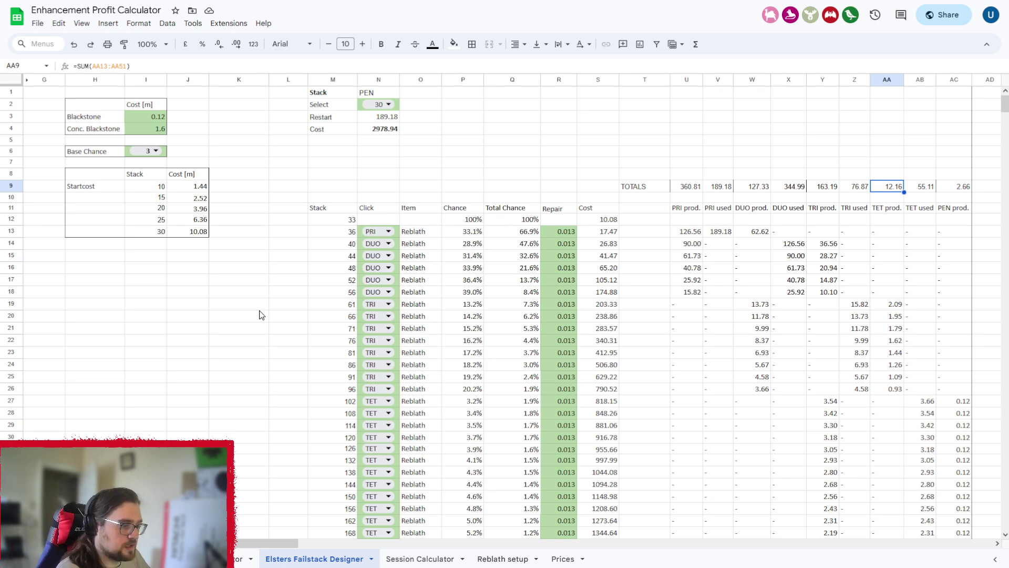
Change the Click level in the first TET row of the failstack table (N27) to TRI and review the recalculated stacks.
scroll(388, 262, down, 6)
scroll(387, 262, up, 3)
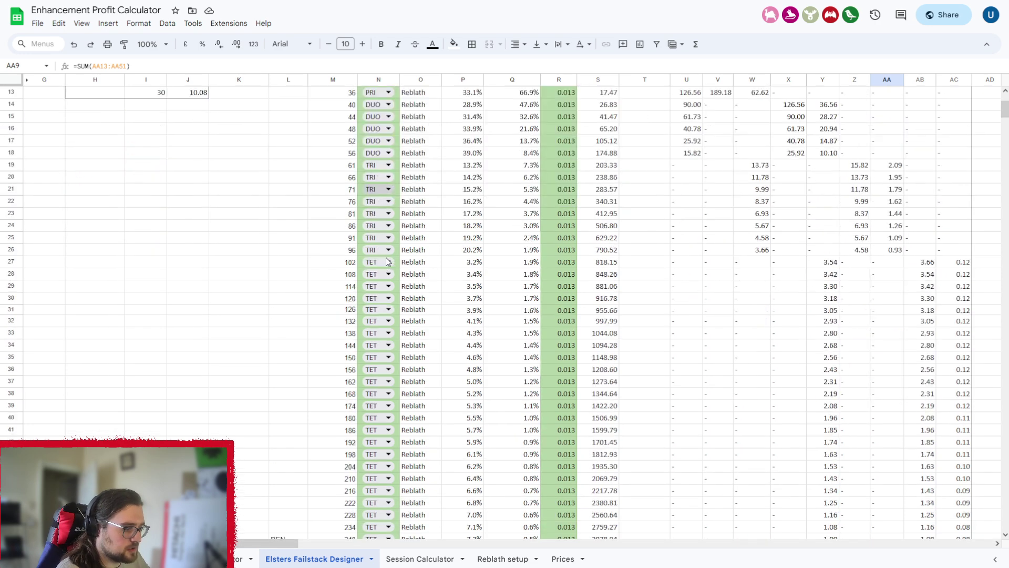
scroll(378, 225, down, 5)
scroll(378, 225, up, 4)
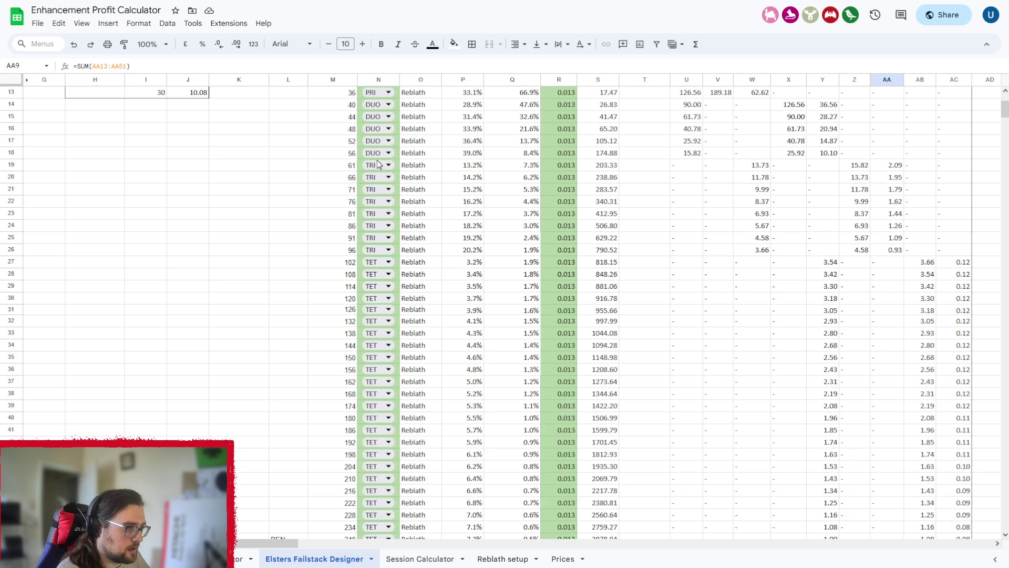
click(387, 262)
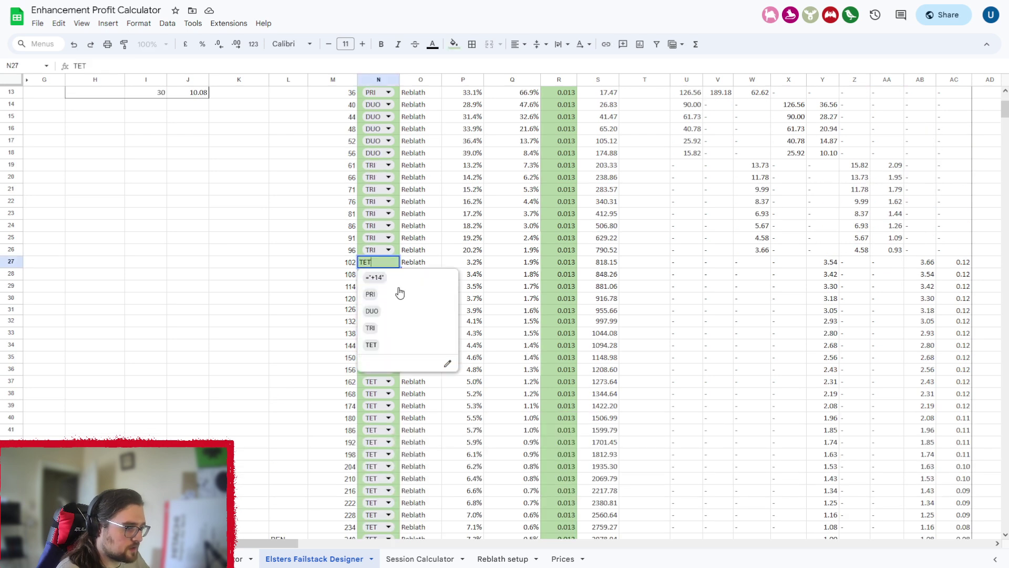
click(371, 327)
scroll(368, 326, down, 2)
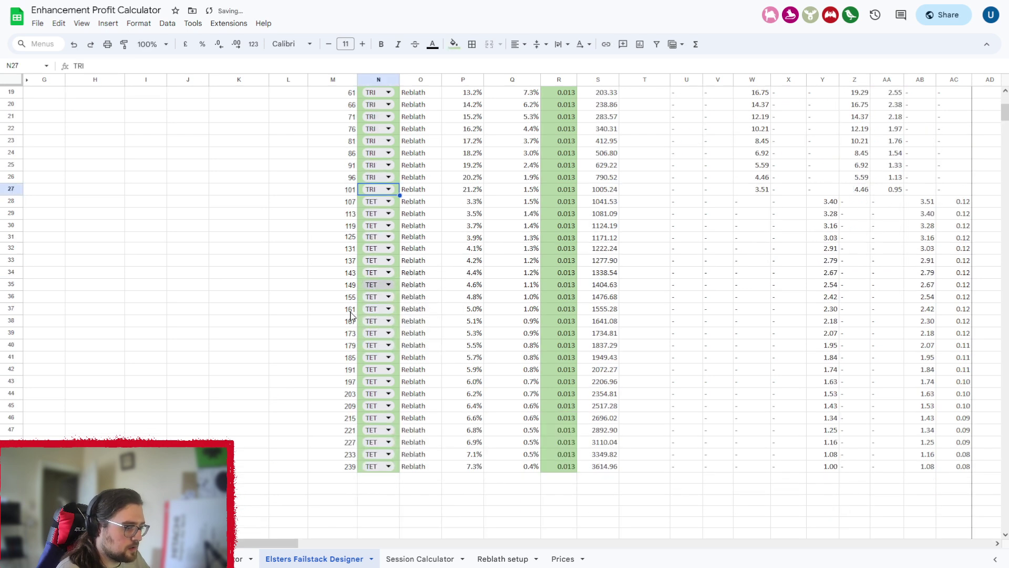
scroll(316, 295, up, 6)
scroll(289, 305, down, 8)
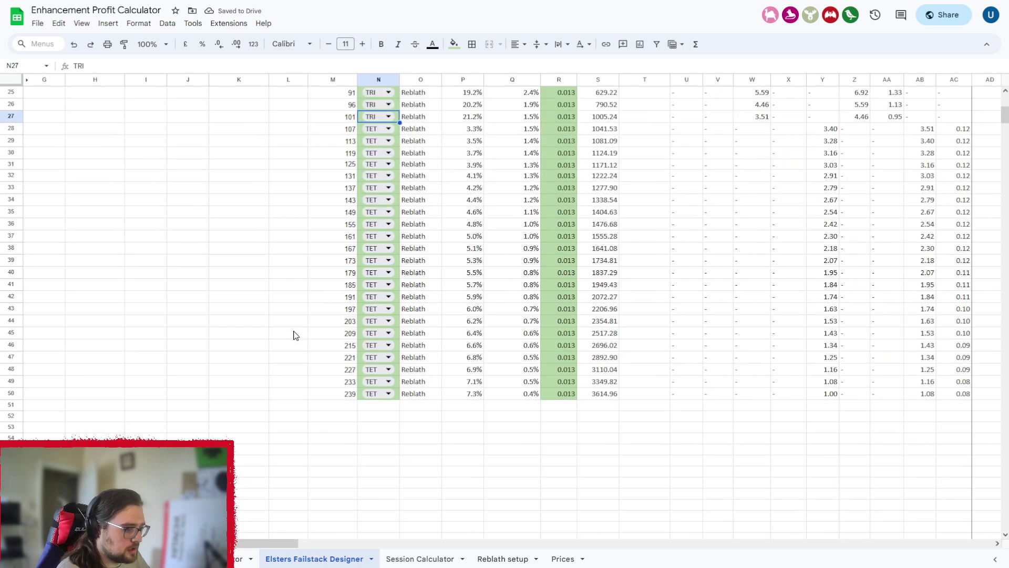
scroll(291, 361, up, 6)
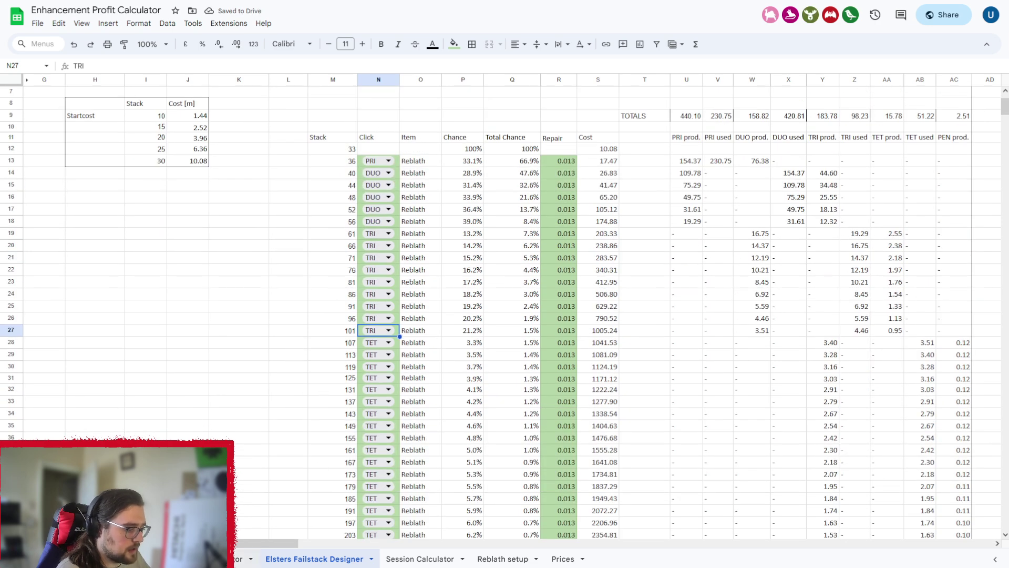
Check the PEN failstack cost on the item profit sheet and return to the Elsters Failstack Designer table.
click(210, 559)
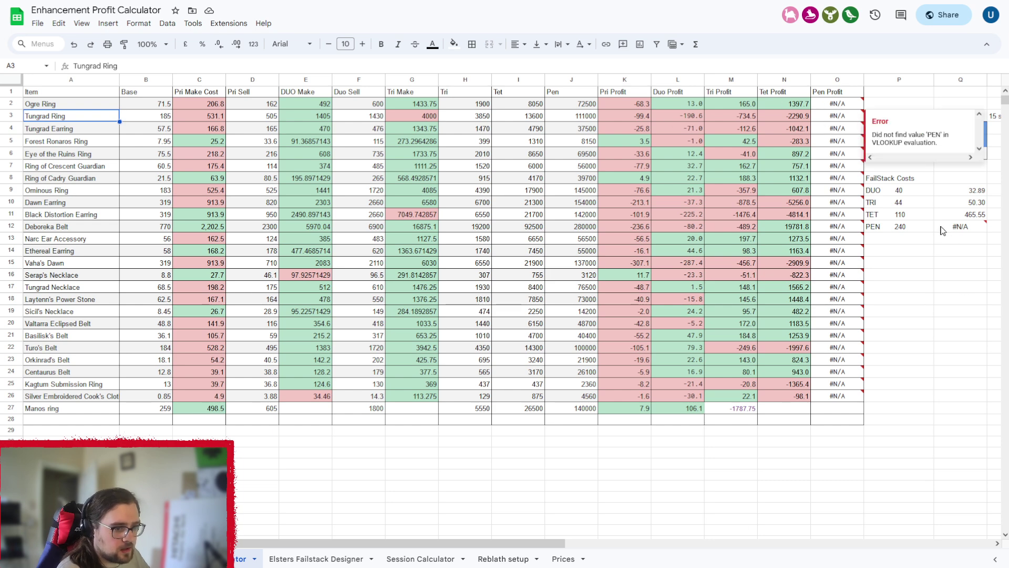
click(315, 559)
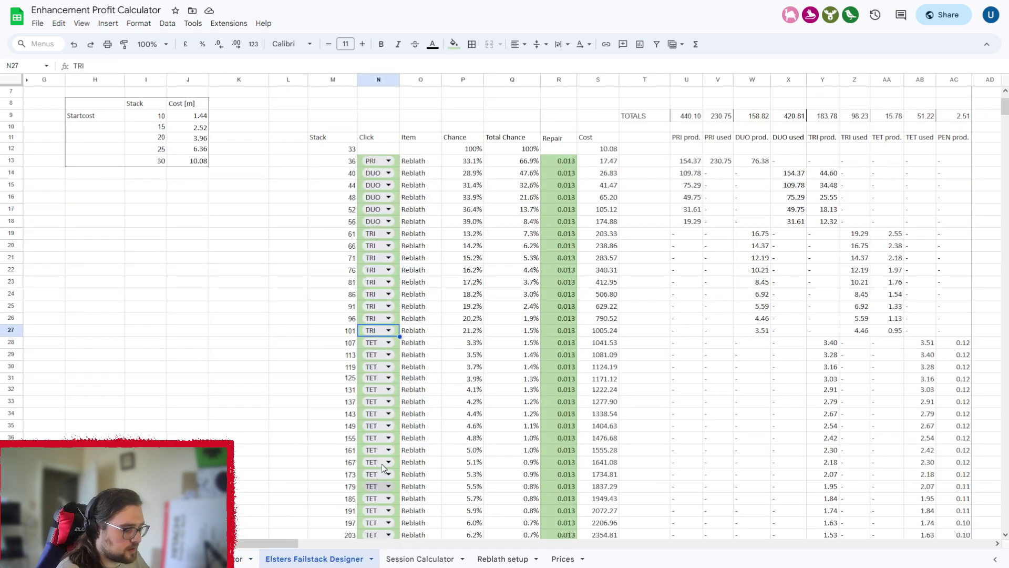
scroll(379, 420, down, 4)
scroll(384, 322, up, 4)
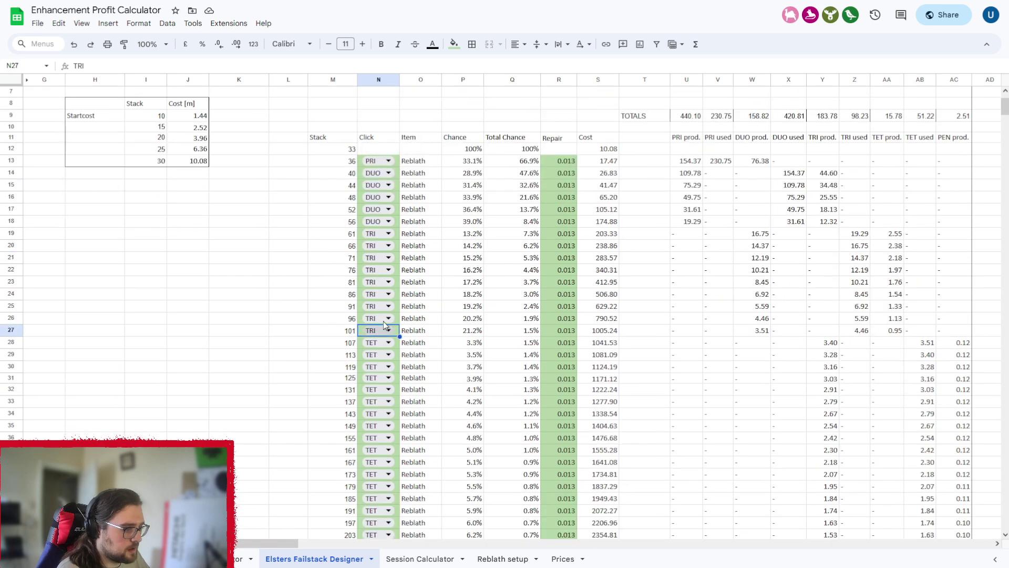
Set the Click level in N27 of the PEN failstack table back to TET.
click(386, 331)
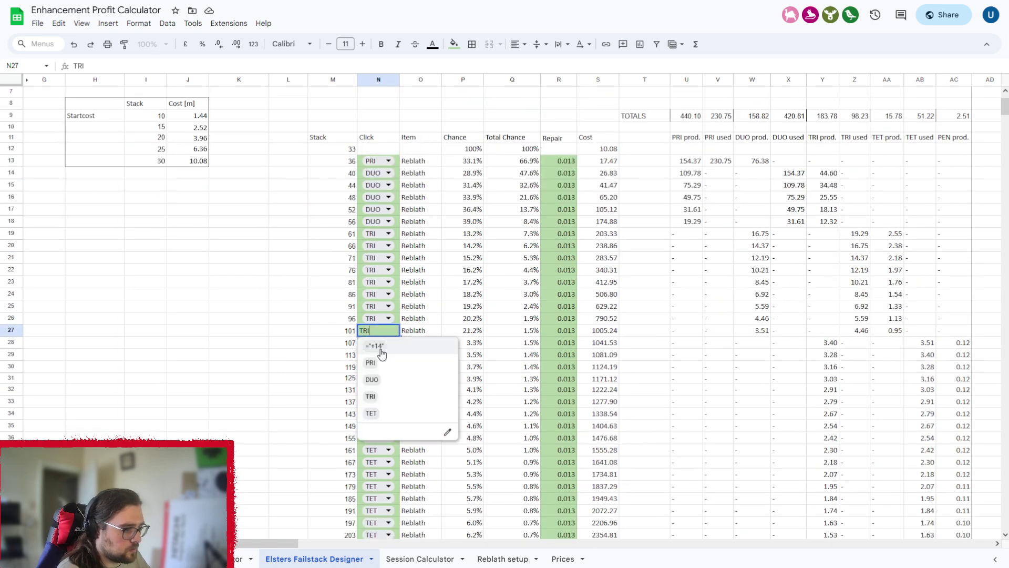
click(375, 413)
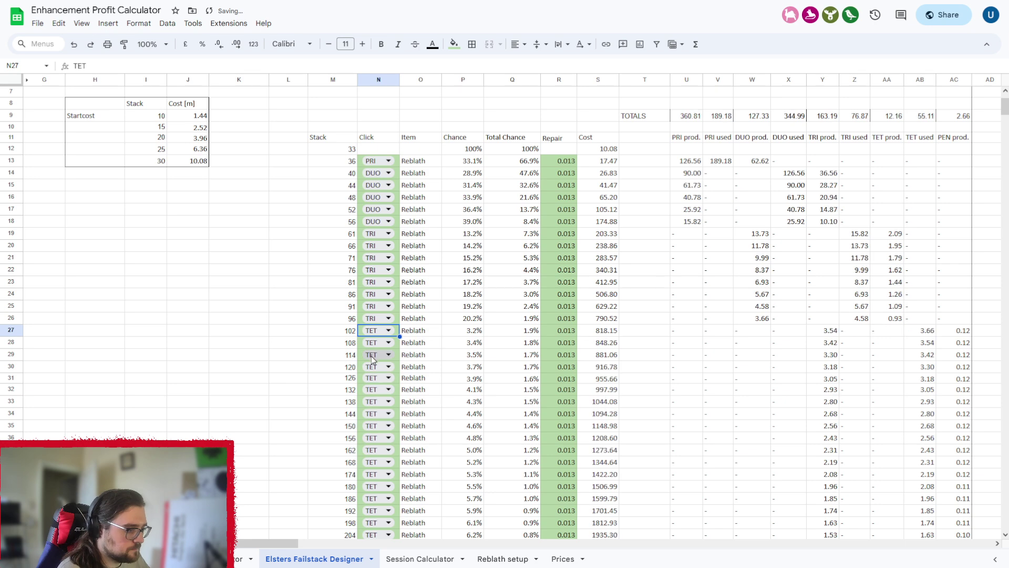
Extend the PEN failstack table by filling its last row, L50 to AC50, down through row 53.
scroll(371, 358, down, 4)
click(295, 470)
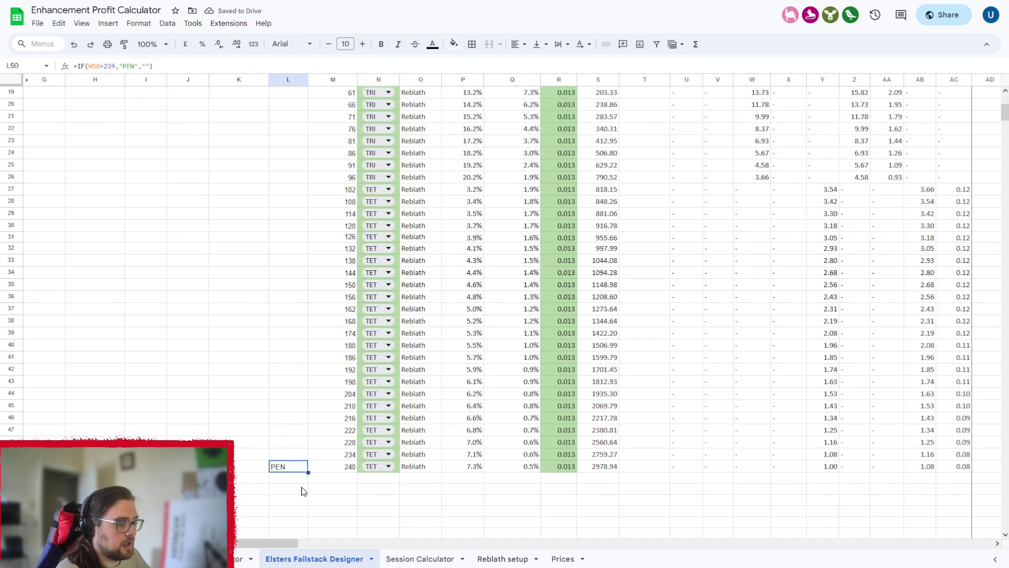
scroll(295, 266, up, 6)
scroll(293, 371, down, 8)
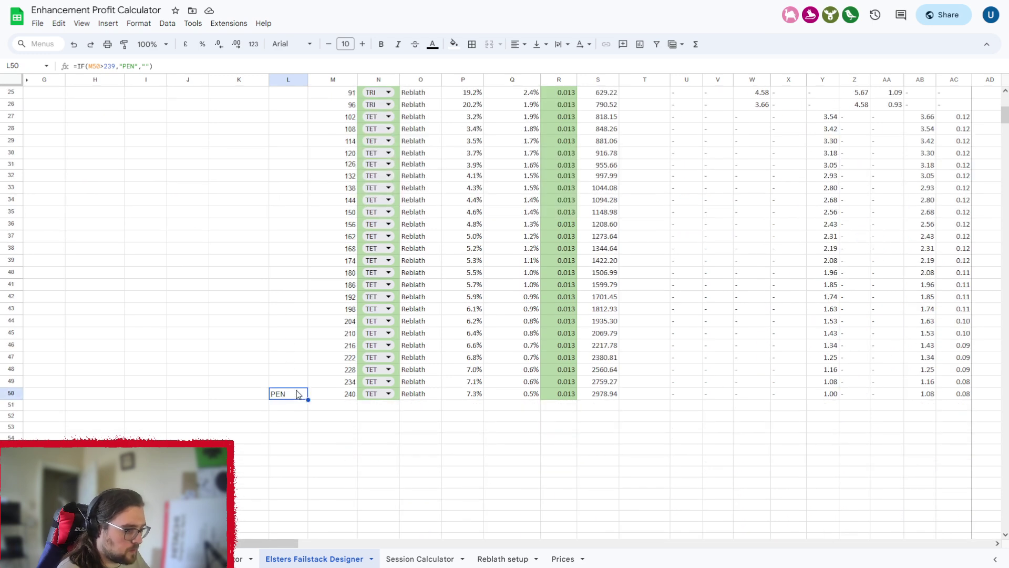
scroll(297, 396, up, 2)
drag(296, 471, 962, 498)
click(600, 470)
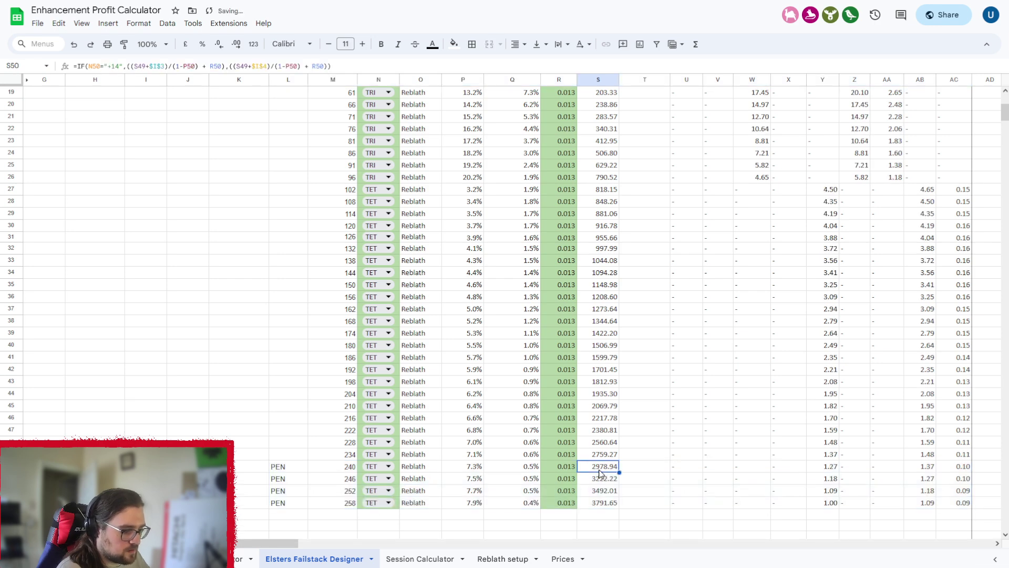
Review the PEN stack summary and TOTALS row with the extended table.
scroll(602, 471, up, 6)
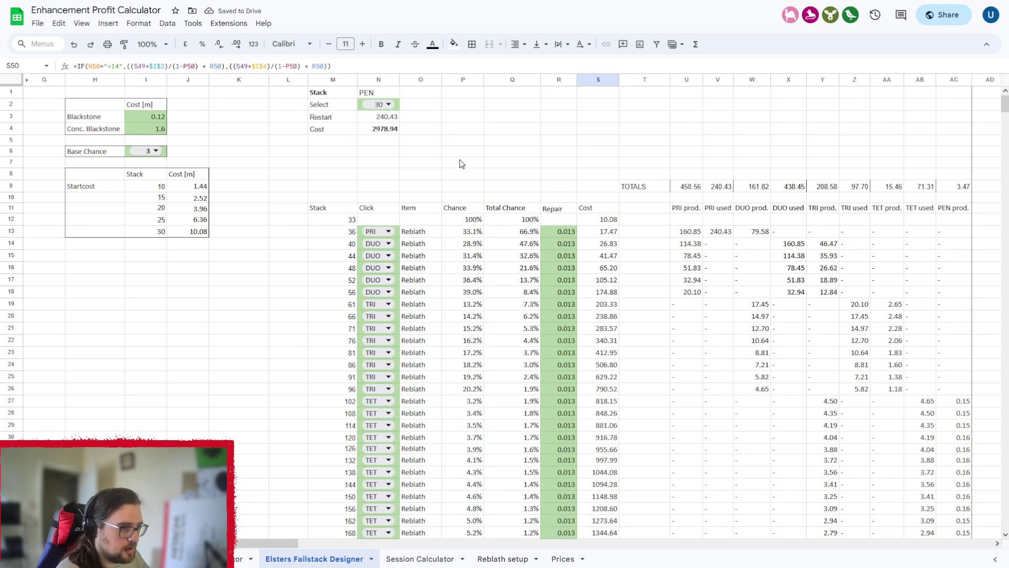
scroll(596, 392, down, 8)
scroll(599, 389, up, 8)
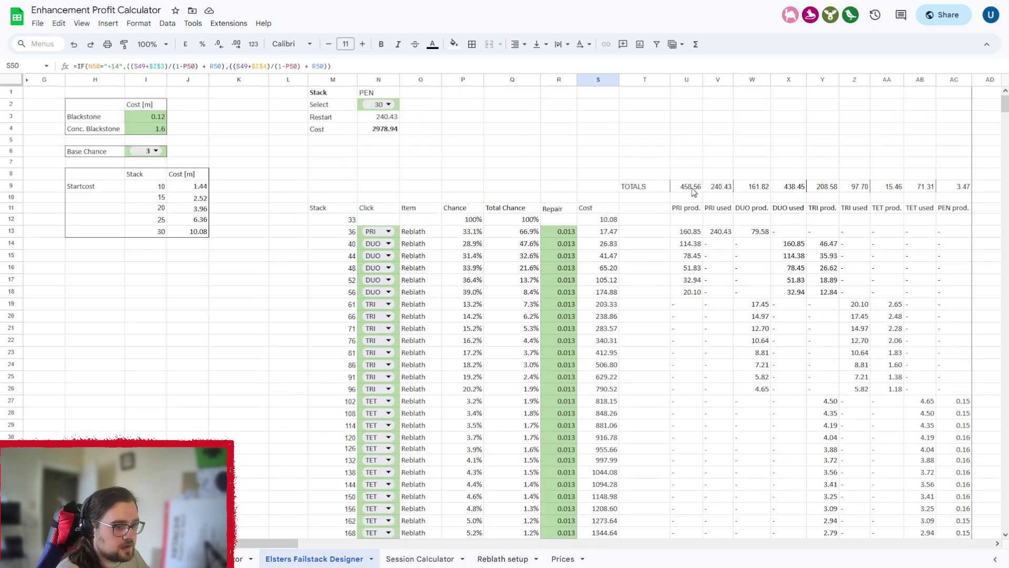
Clear the contents, dropdowns and green fill of the added rows in L51:AC53.
scroll(715, 241, down, 4)
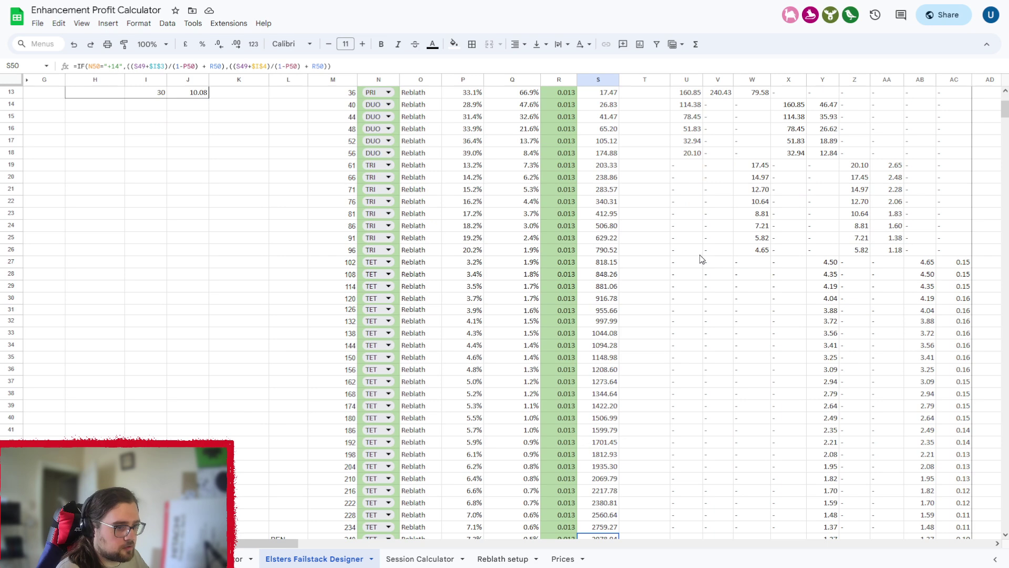
scroll(702, 259, down, 4)
drag(280, 407, 955, 436)
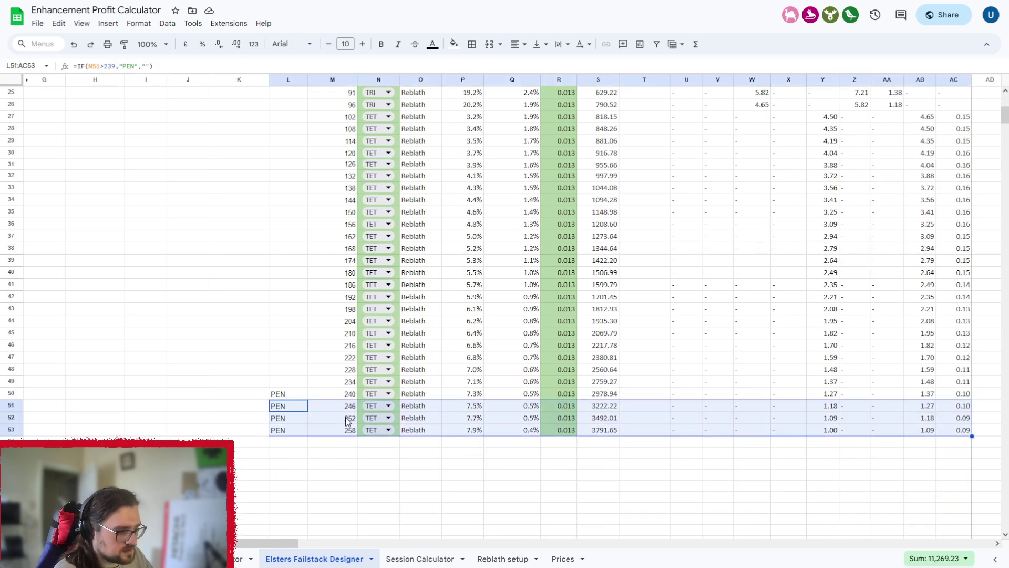
key(Delete)
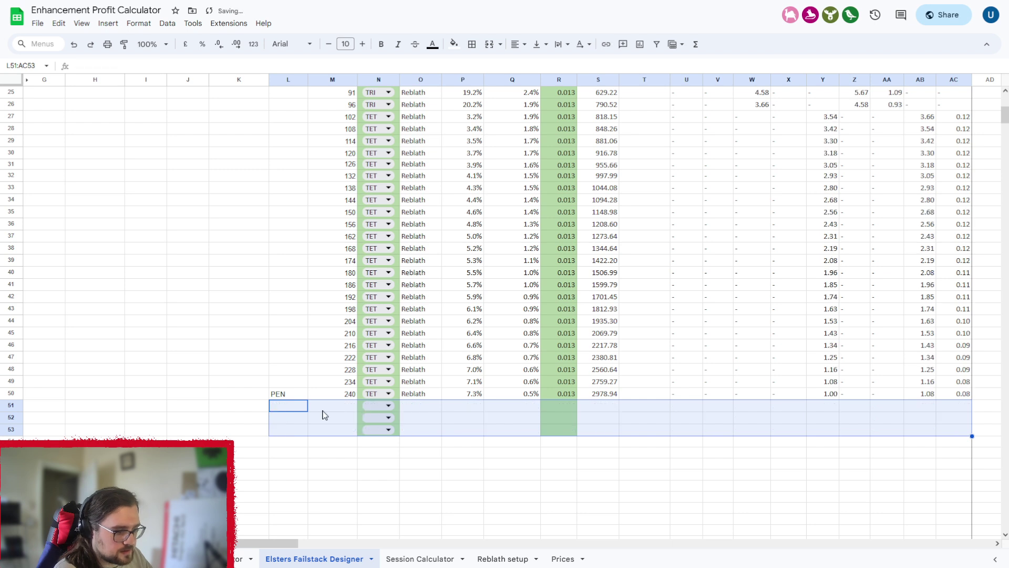
key(Delete)
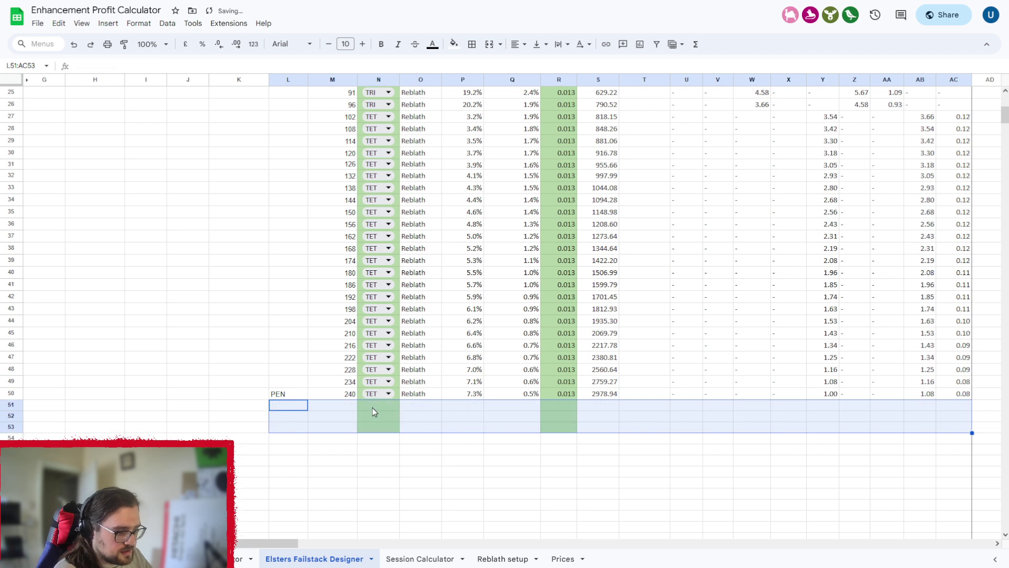
click(453, 47)
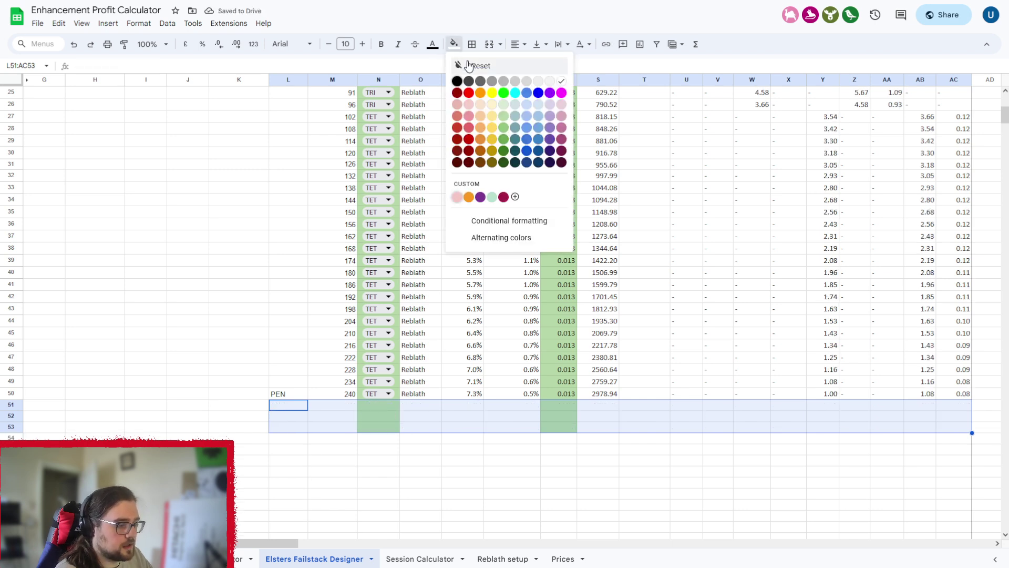
click(470, 65)
click(500, 437)
View the starting stack options in the PEN table's Select cell (N2), leaving 30 selected.
scroll(476, 438, up, 2)
scroll(390, 420, up, 5)
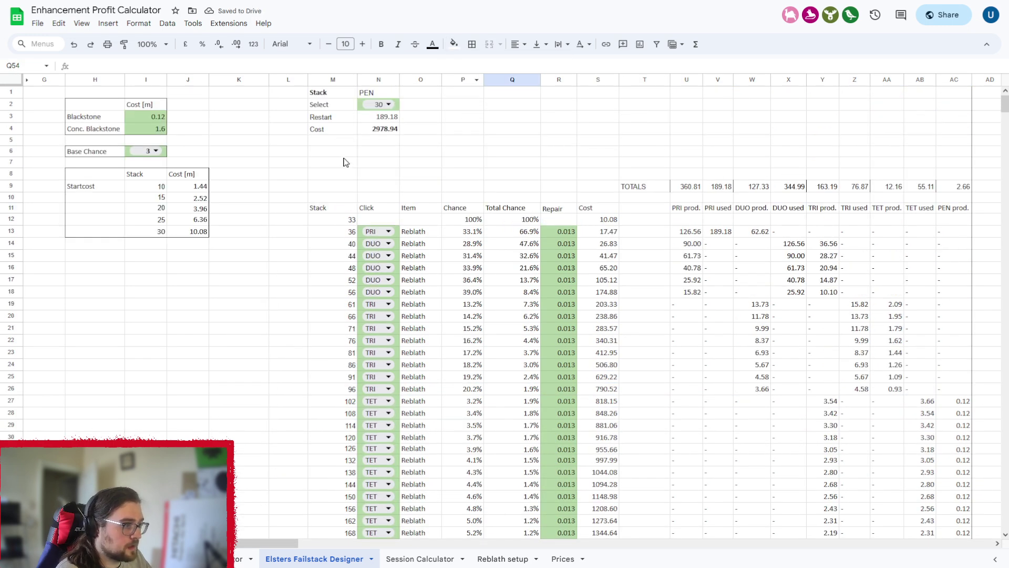
click(379, 104)
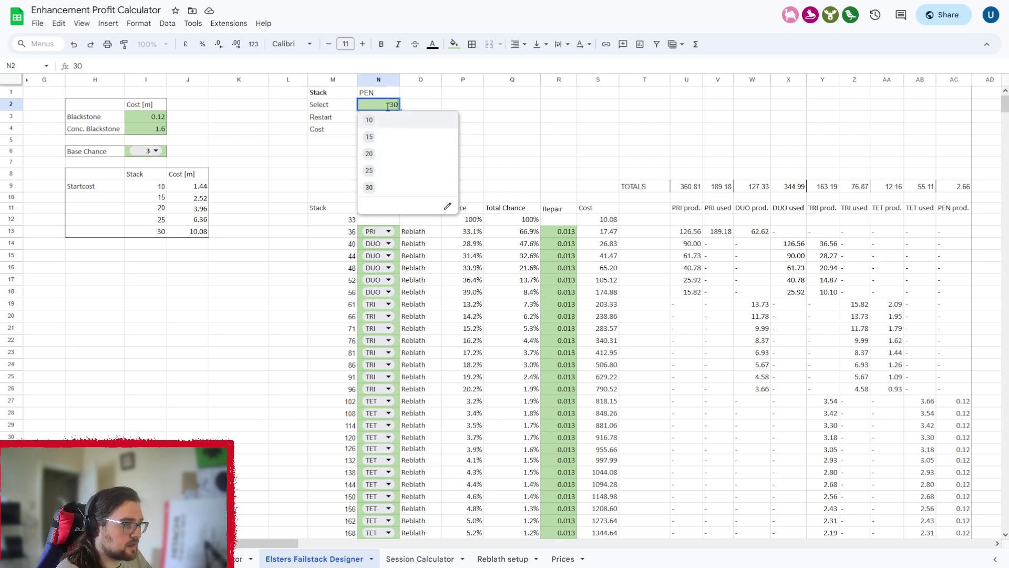
click(526, 118)
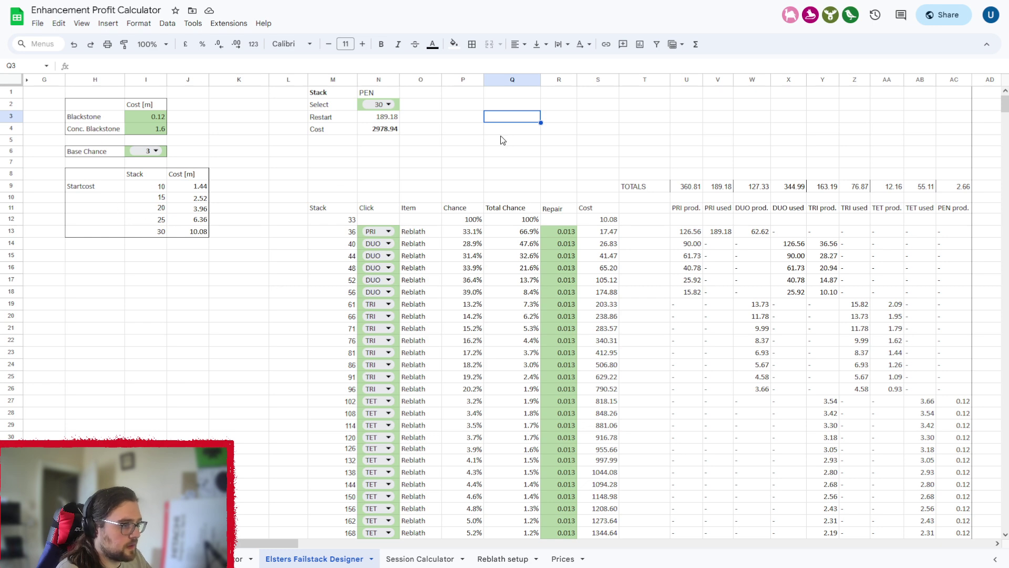
Compare the PEN table's failstack rows with its summary and TOTALS row.
scroll(390, 289, down, 5)
scroll(345, 349, up, 5)
click(362, 165)
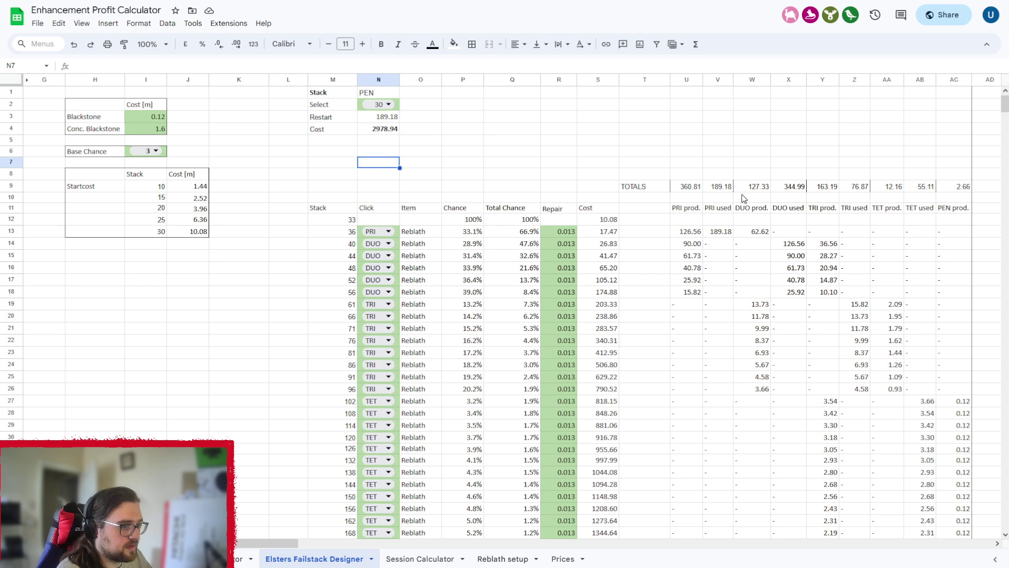
scroll(316, 446, down, 7)
scroll(315, 446, up, 7)
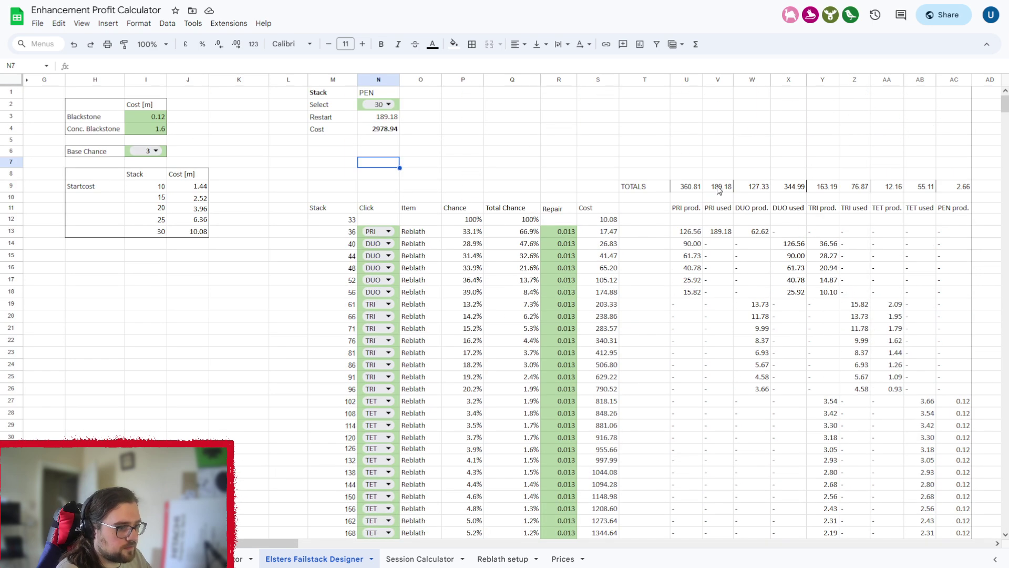
Inspect the Restart formula in N3 and check it against the last rows of the PEN table.
click(376, 118)
scroll(377, 137, down, 6)
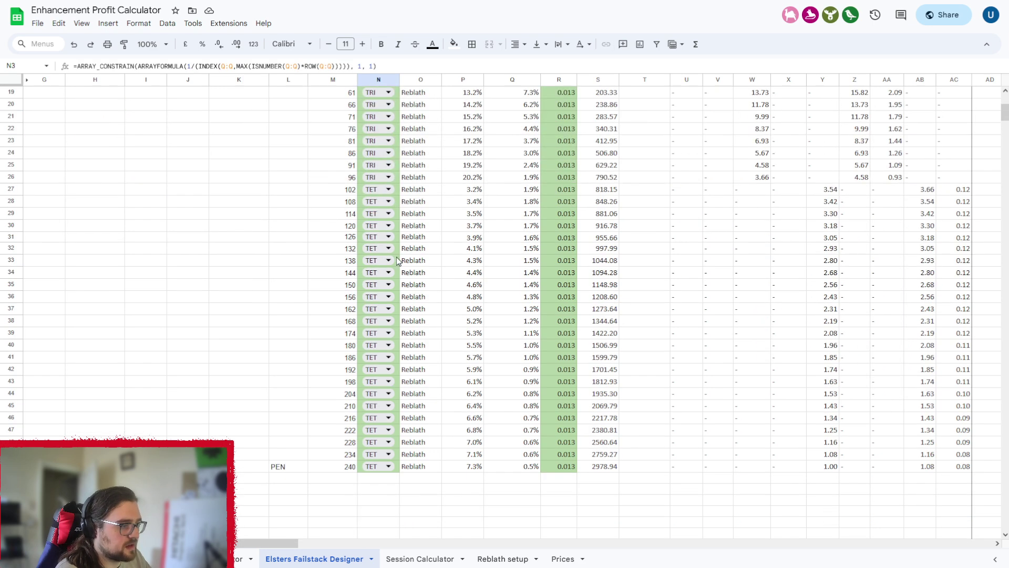
scroll(835, 446, up, 6)
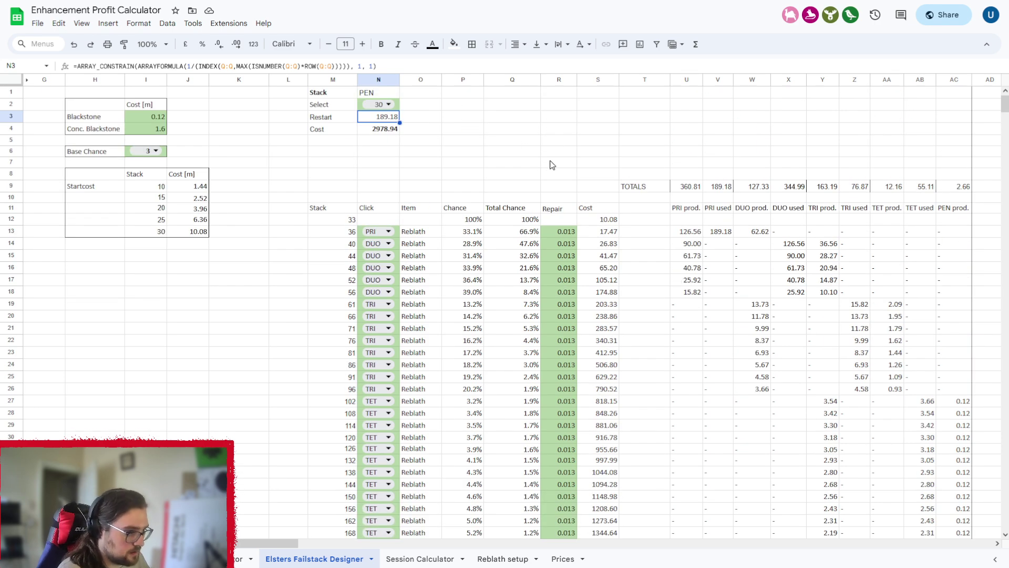
scroll(333, 471, down, 8)
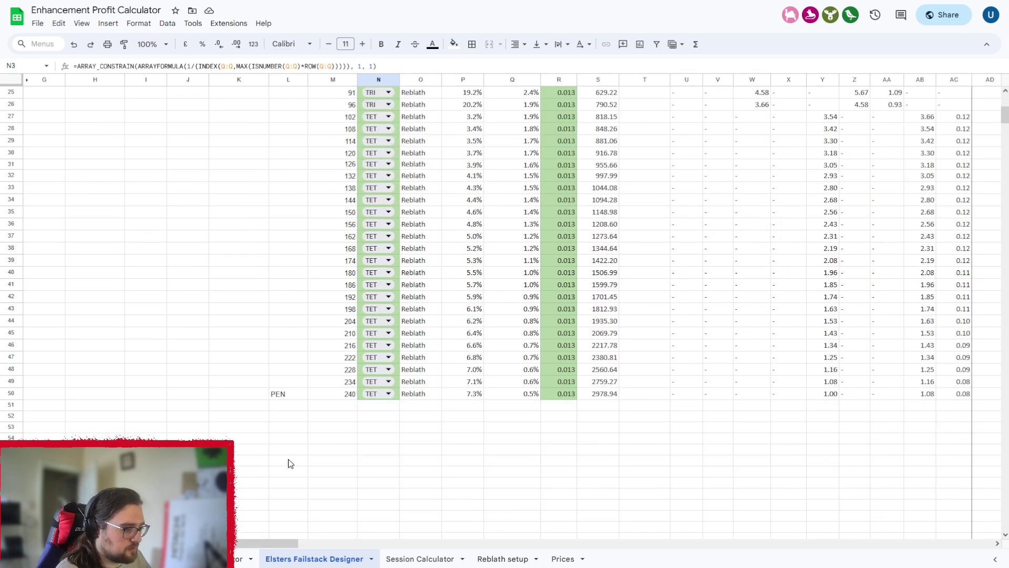
scroll(347, 400, up, 8)
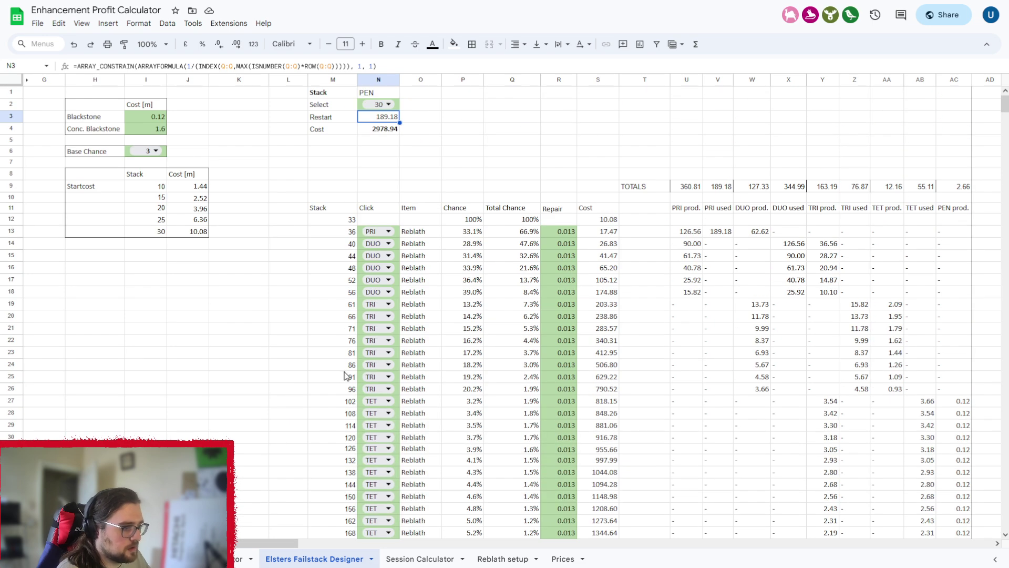
Compare the PEN failstack table with the TET table, including the TET used total in AU9.
drag(257, 541, 339, 511)
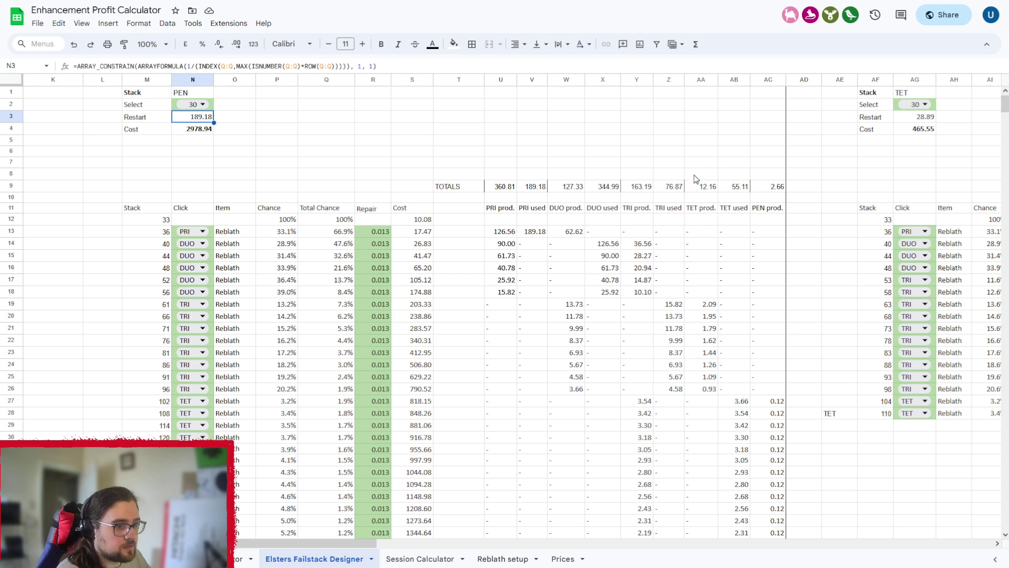
drag(327, 542, 569, 532)
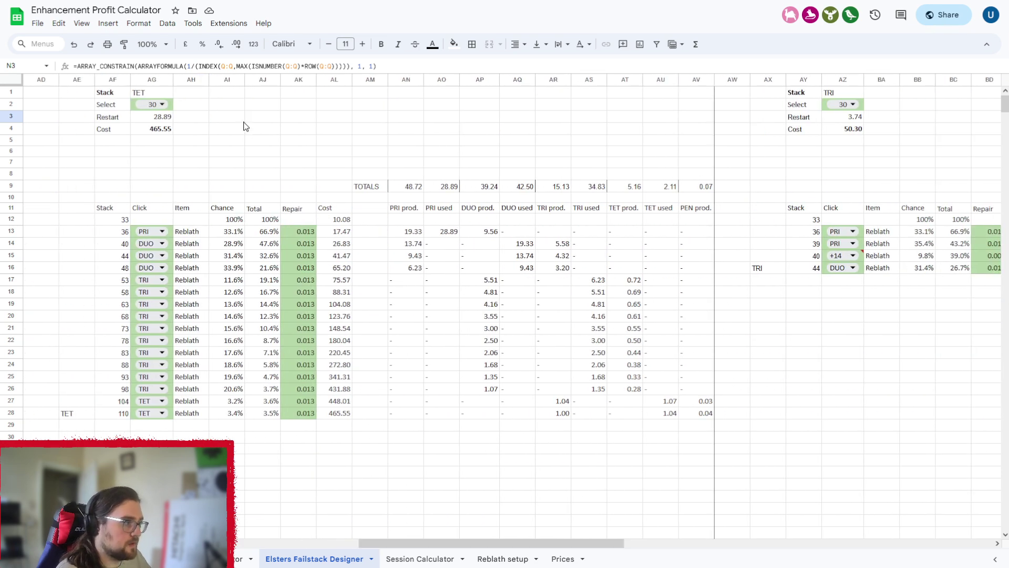
click(631, 188)
click(672, 182)
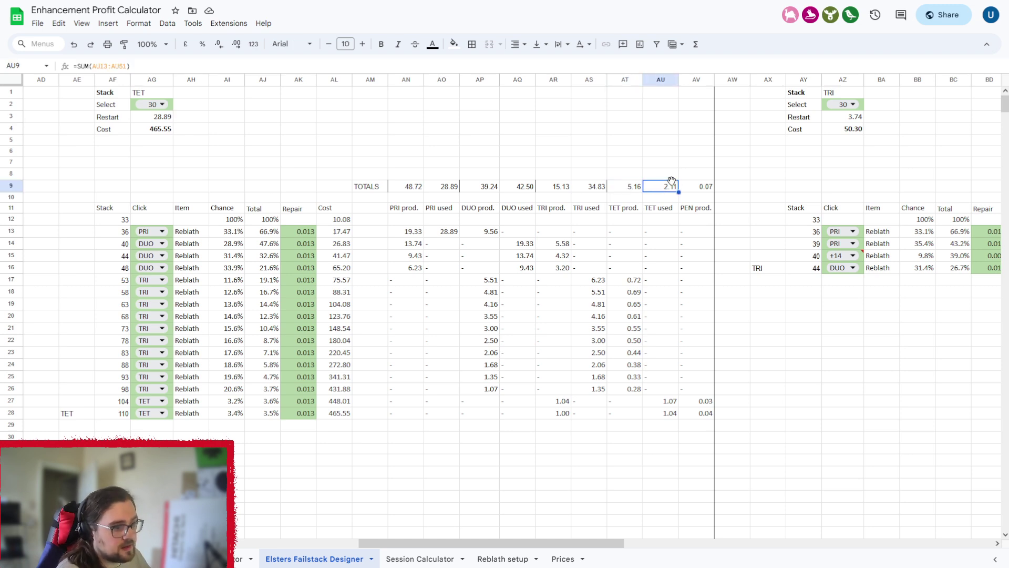
drag(603, 542, 290, 371)
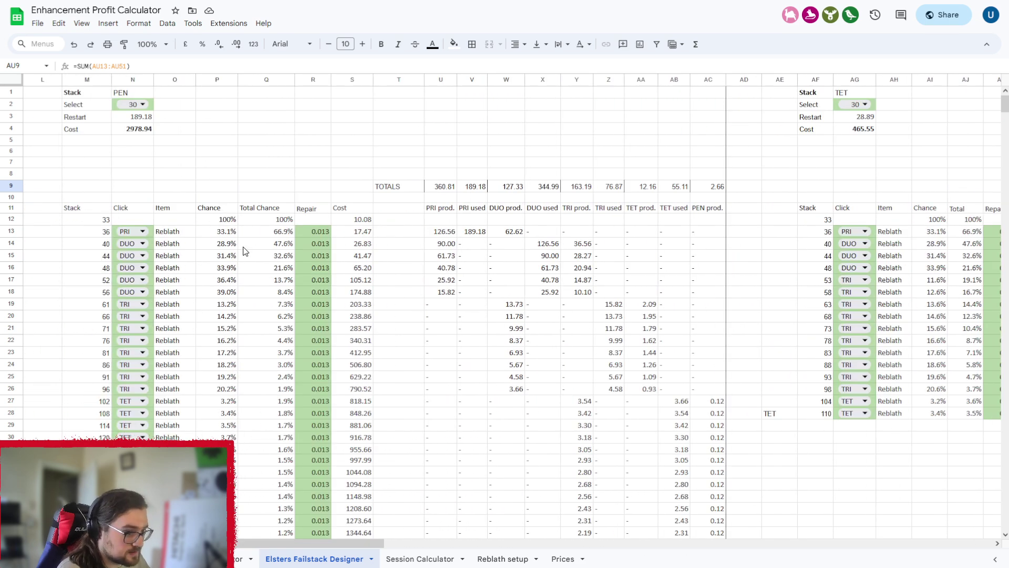
drag(342, 544, 566, 532)
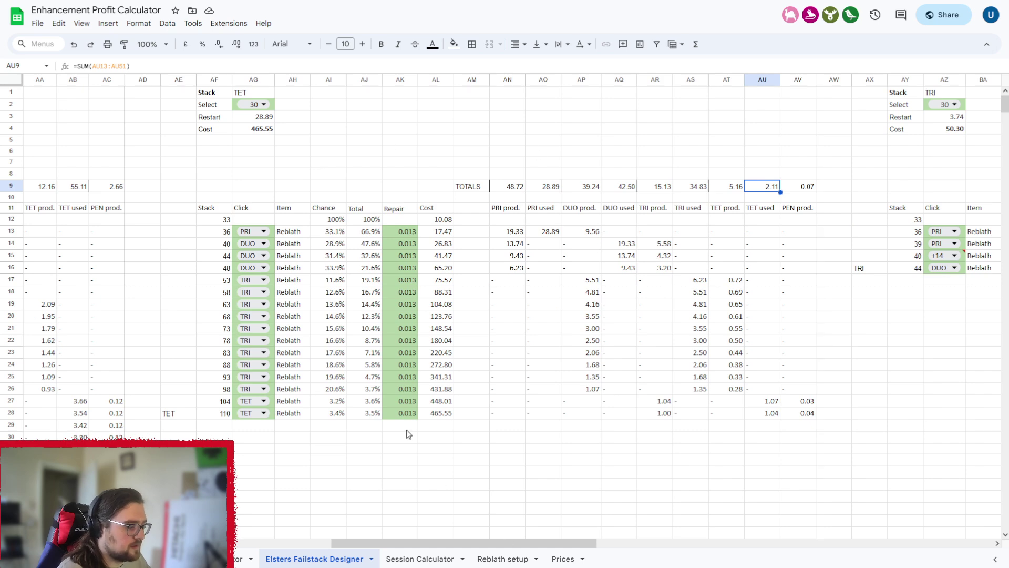
drag(526, 543, 567, 542)
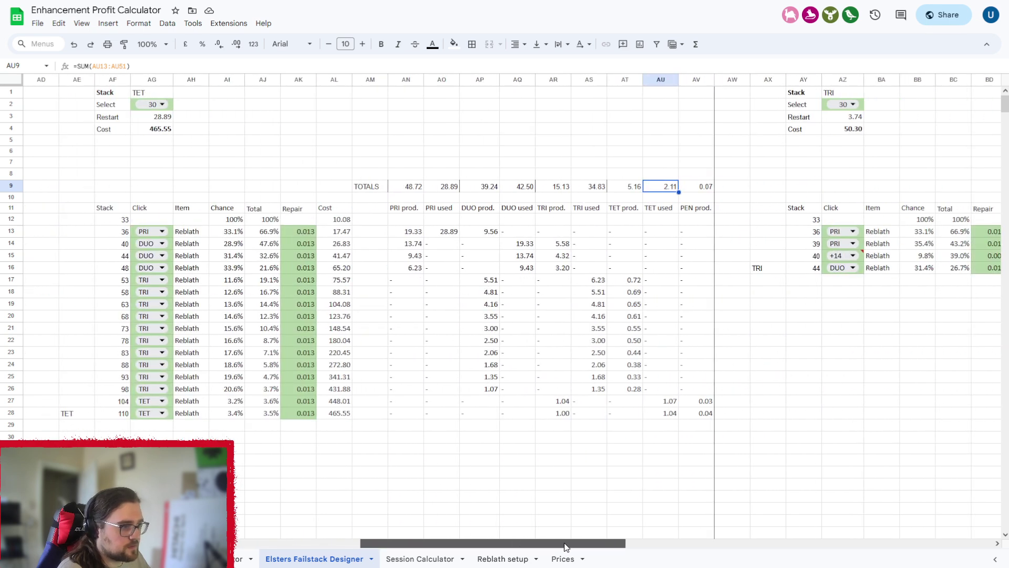
Examine the TET stack's cost and compare the produced and used amounts for each level in its TOTALS row.
click(153, 130)
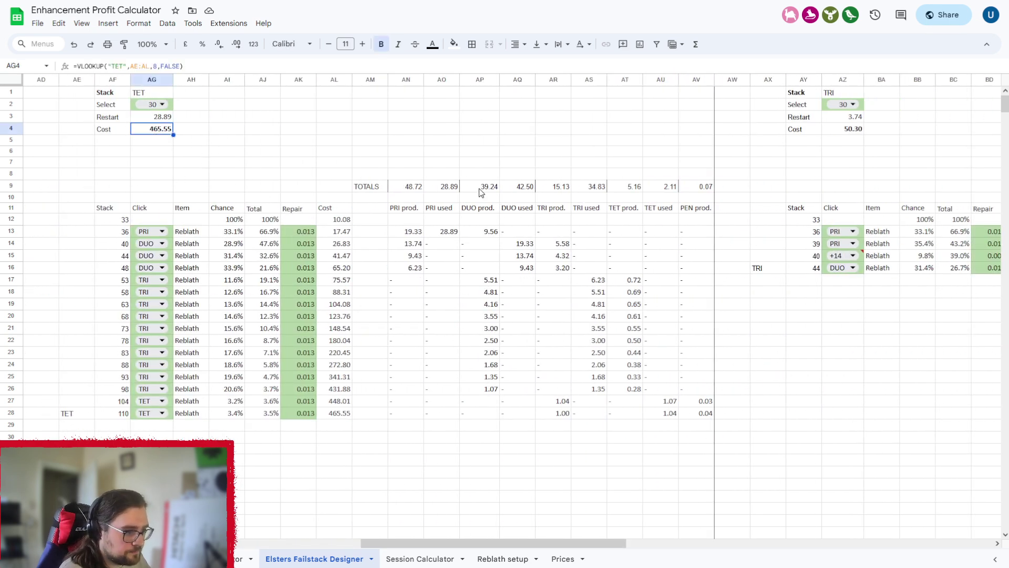
click(436, 188)
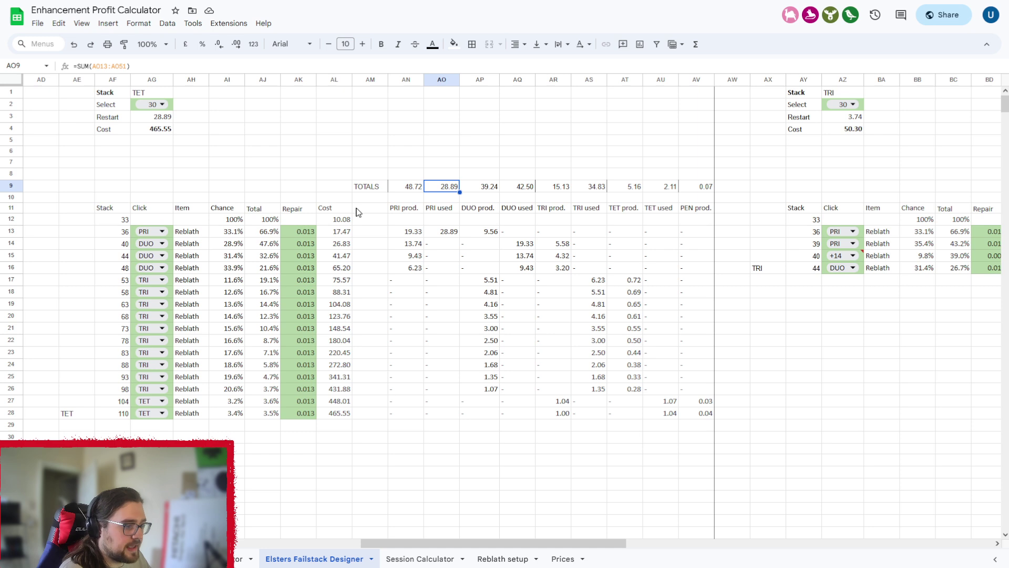
click(409, 189)
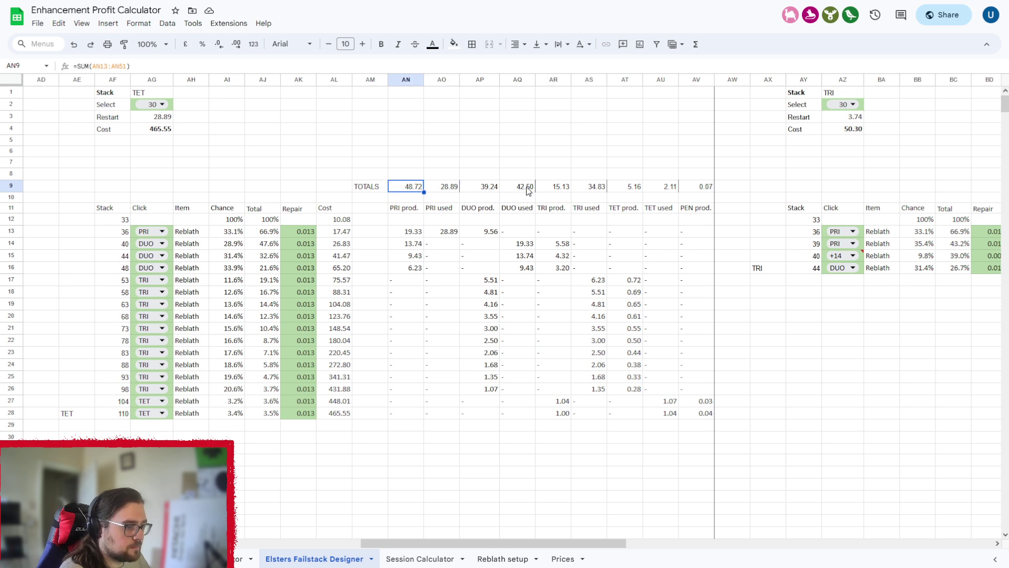
click(528, 189)
click(489, 191)
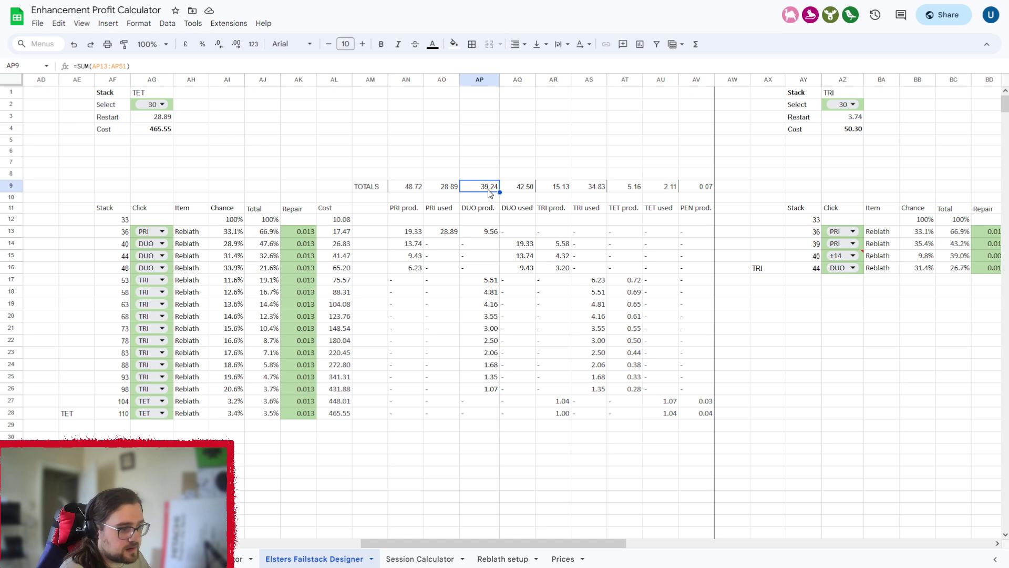
click(601, 190)
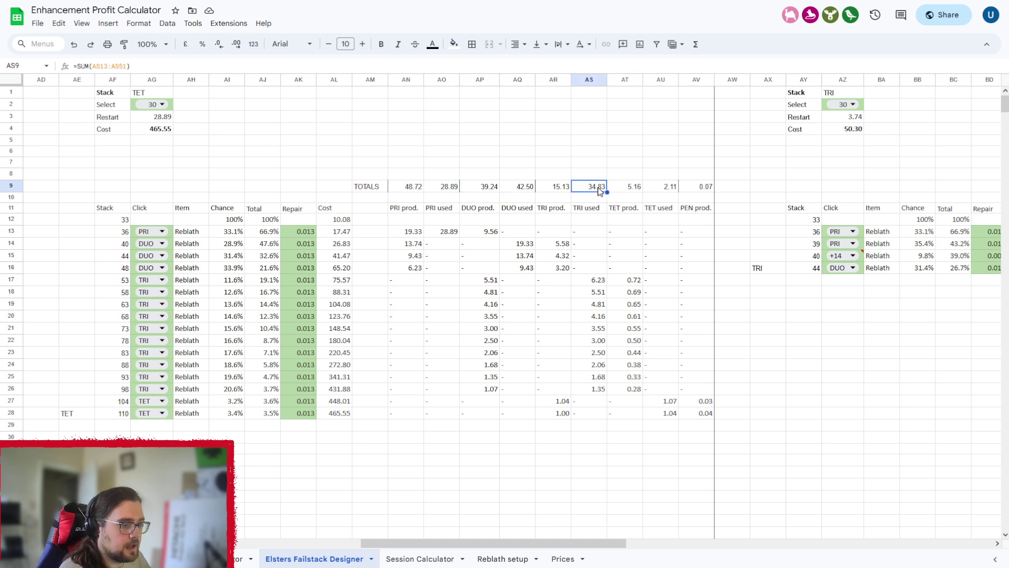
click(557, 190)
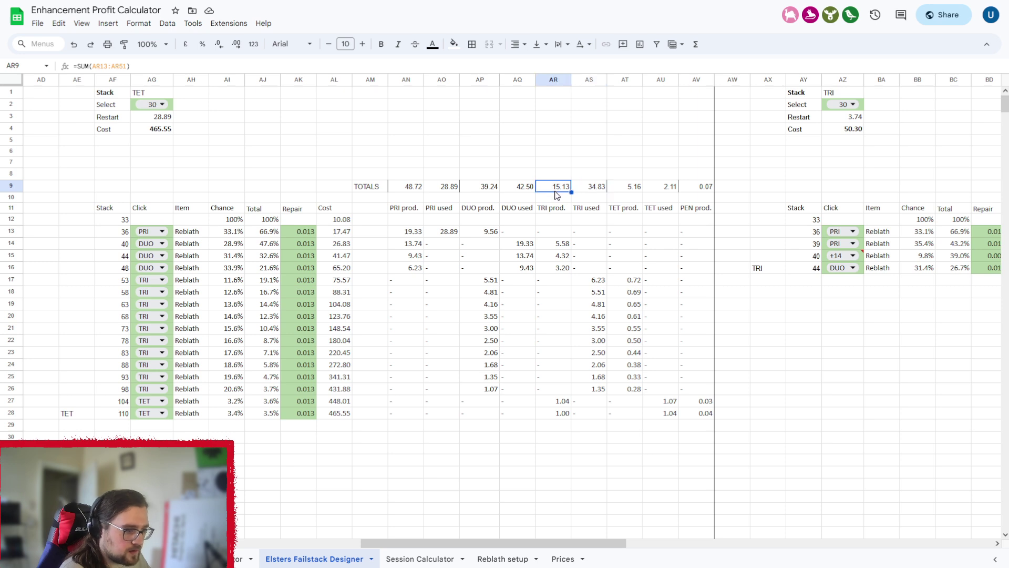
click(665, 190)
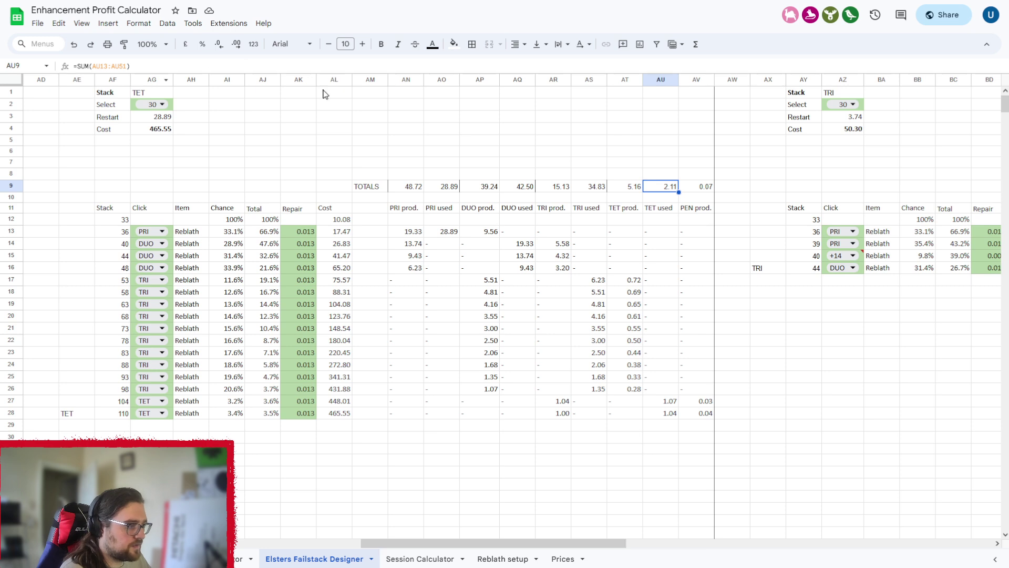
click(518, 190)
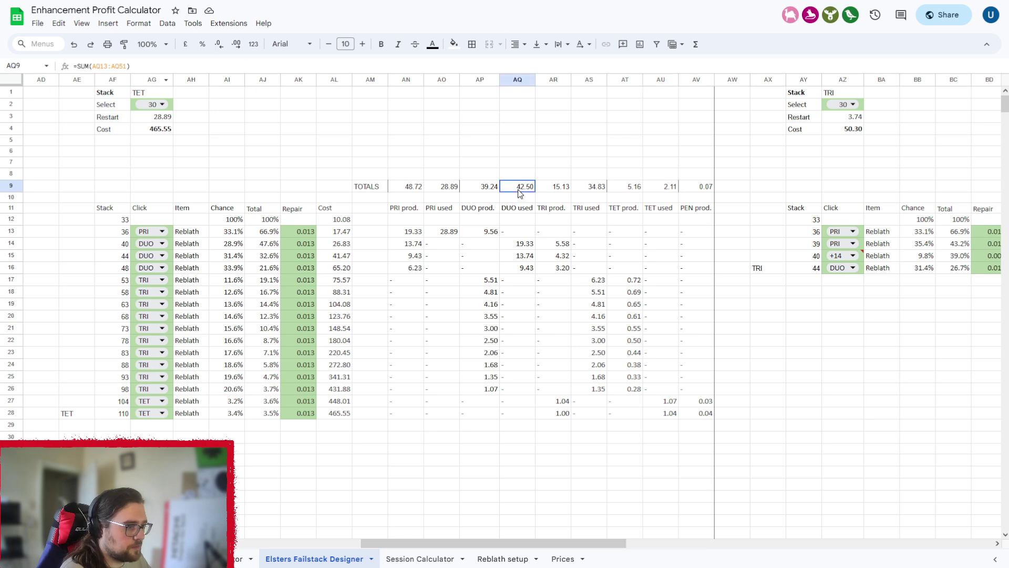
Check the DUO produced total in the TET table, and compare it with the PRI used total in the TRI table.
click(488, 190)
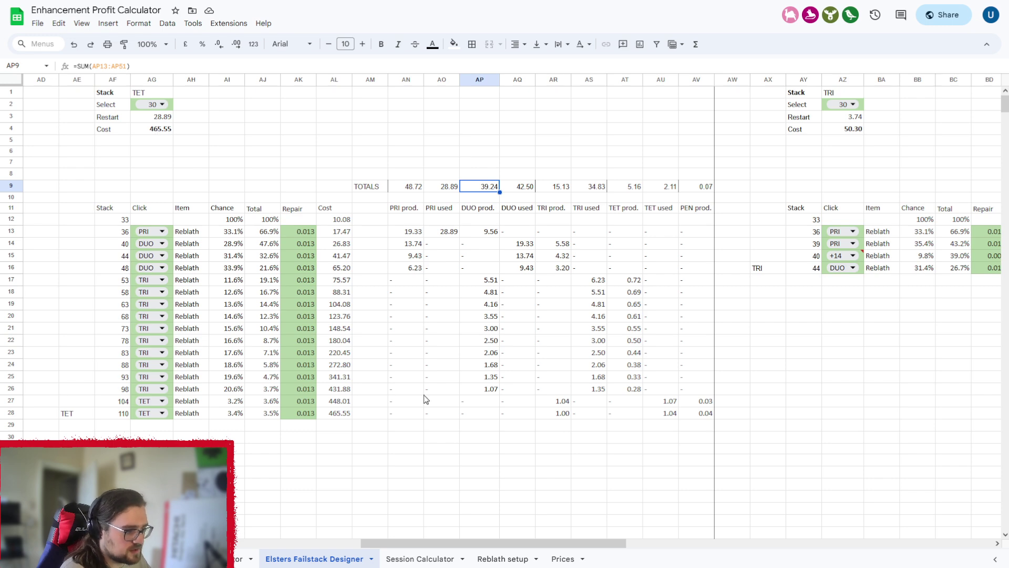
drag(518, 543, 600, 485)
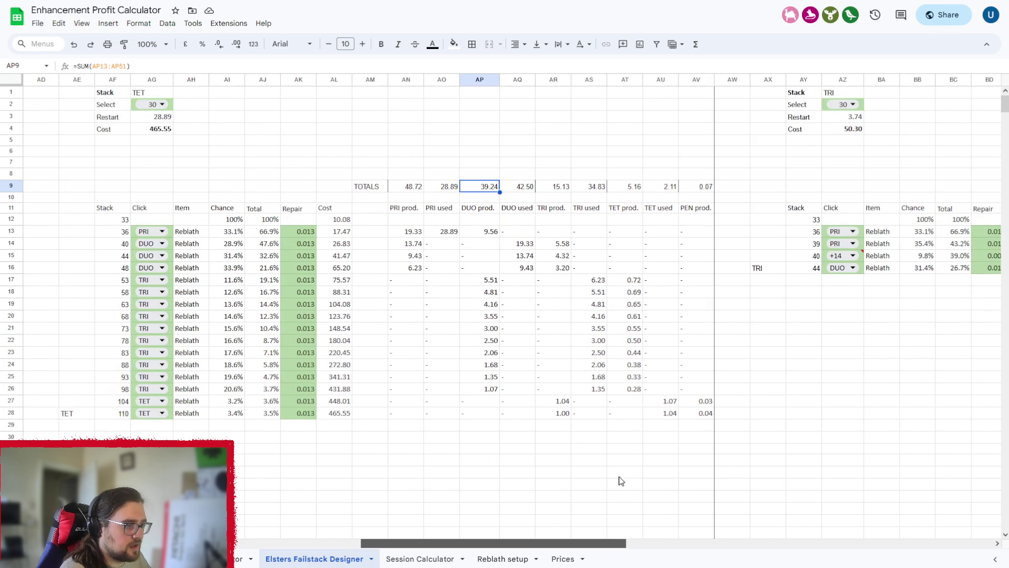
scroll(773, 527, right, 10)
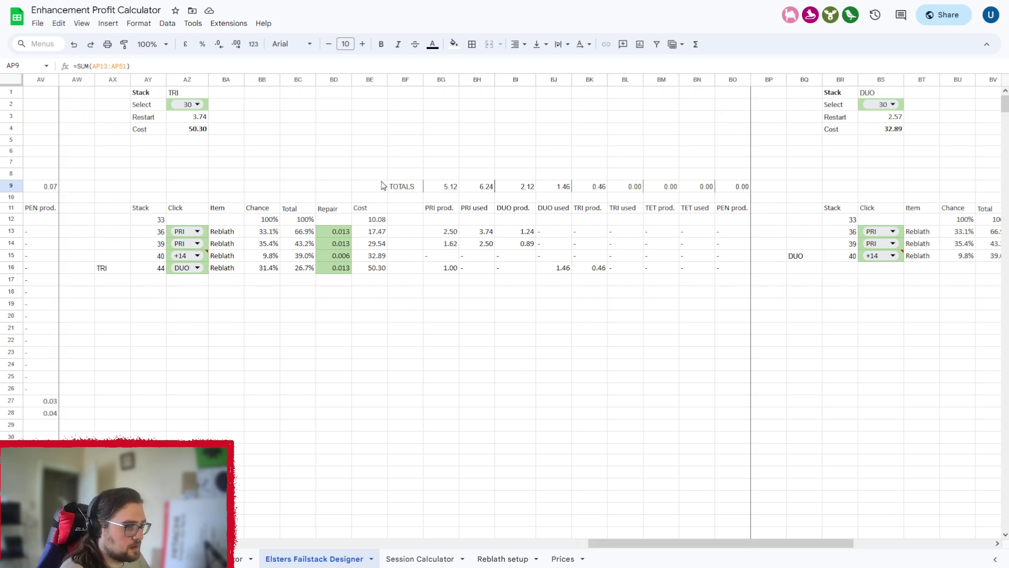
drag(351, 188, 474, 190)
click(473, 187)
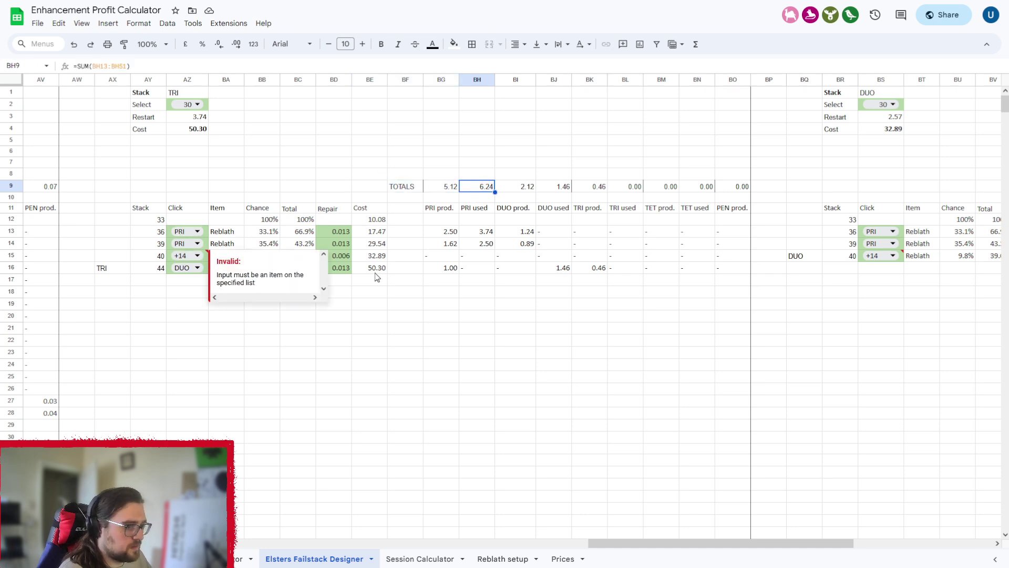
Look over the DUO failstack table and compare the DUO produced and DUO used totals in the TRI table.
drag(736, 541, 878, 536)
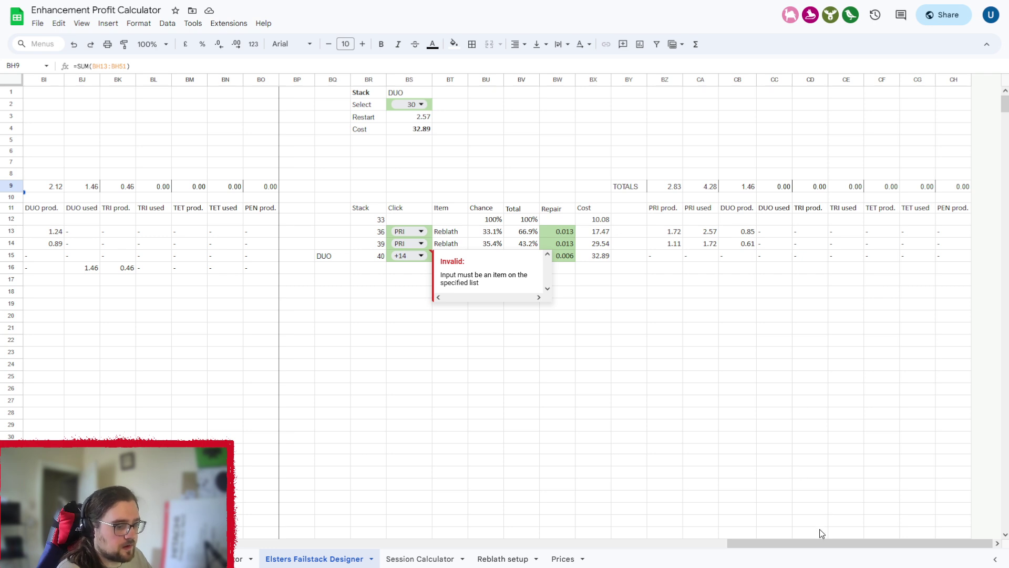
drag(823, 544, 638, 545)
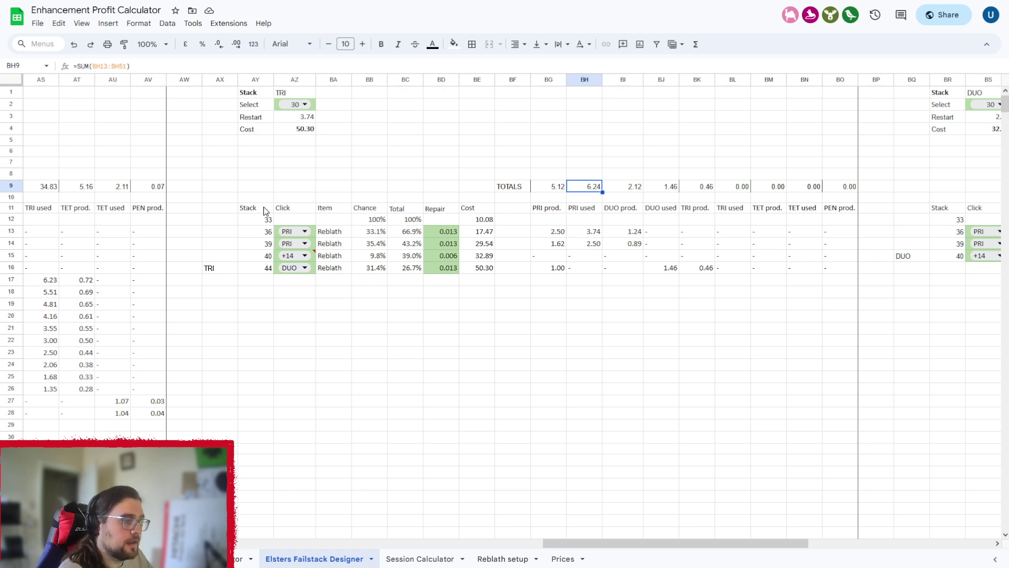
click(668, 191)
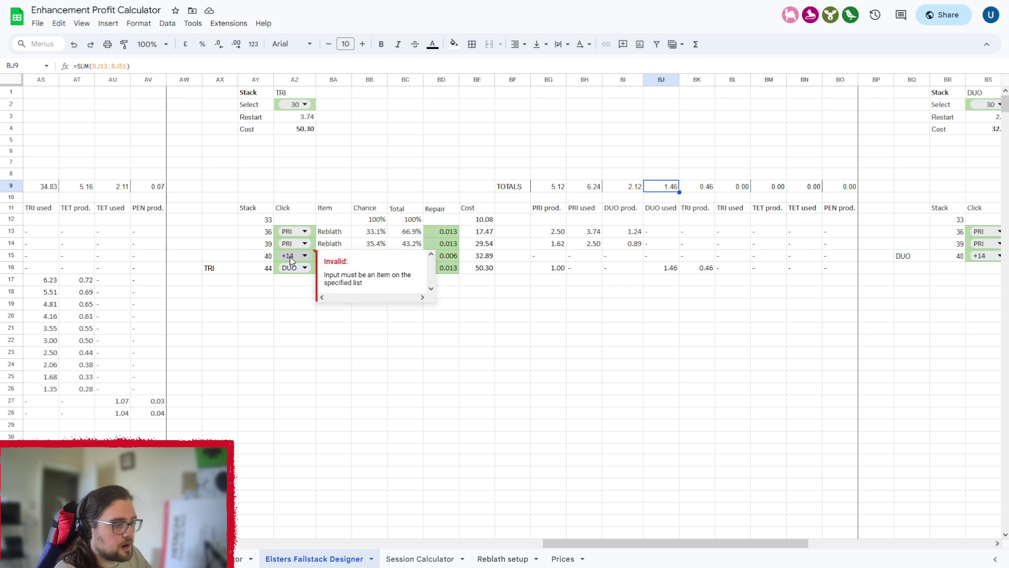
click(623, 189)
click(677, 188)
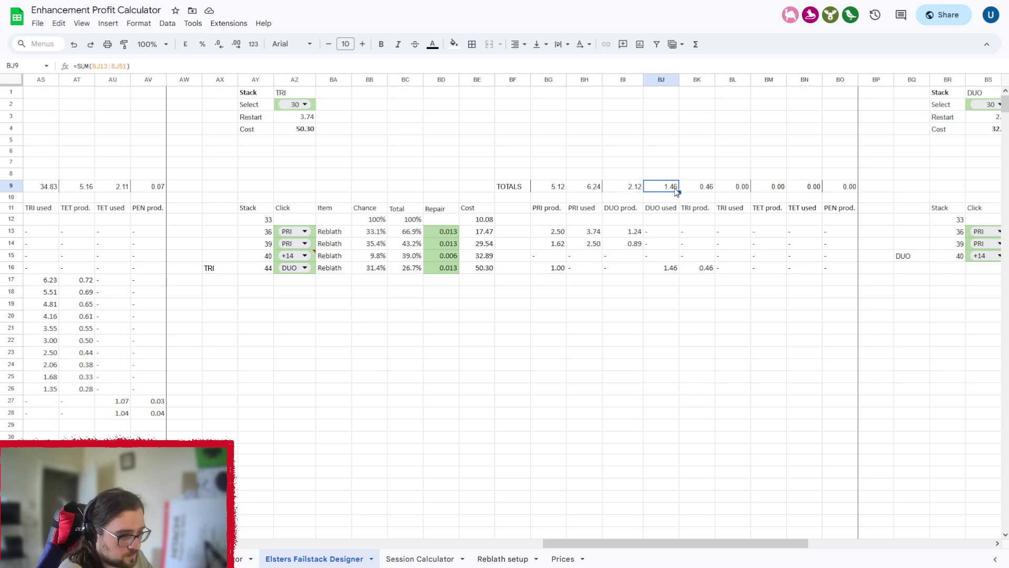
Compare the TET table's totals with the TRI produced total in the TRI table and inspect the stack formula in AY16.
drag(696, 541, 501, 532)
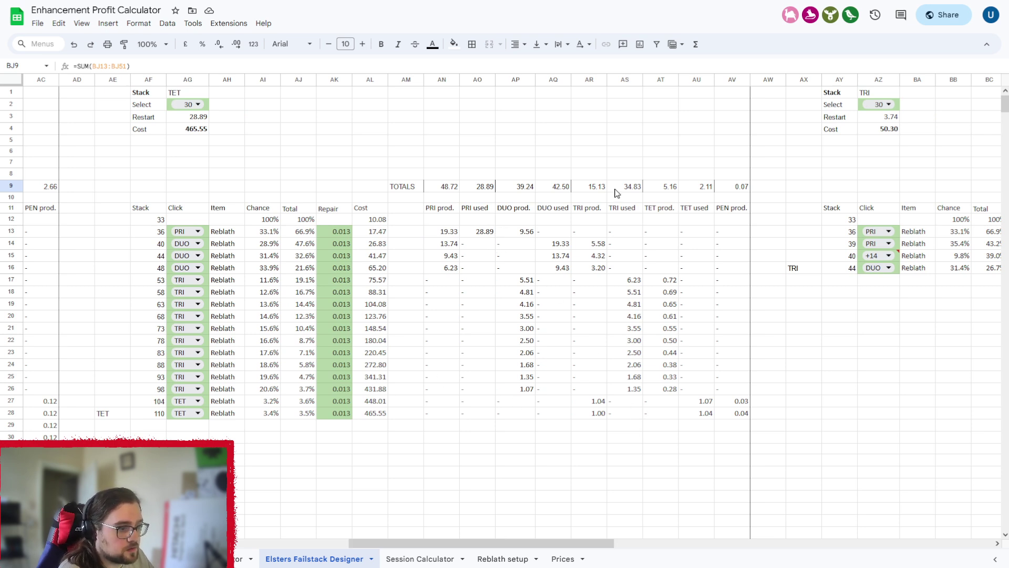
drag(559, 544, 723, 525)
scroll(723, 524, right, 5)
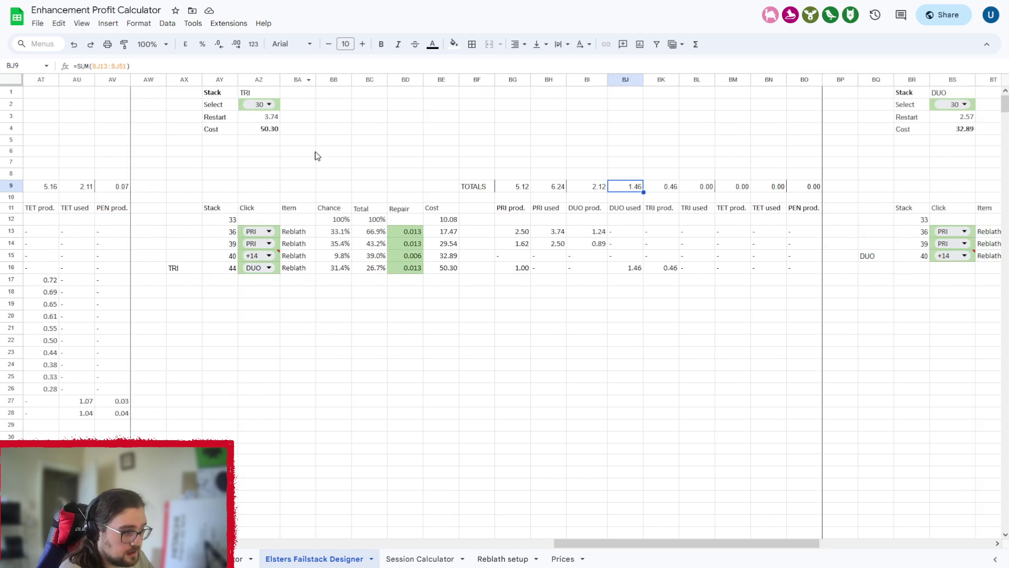
click(657, 190)
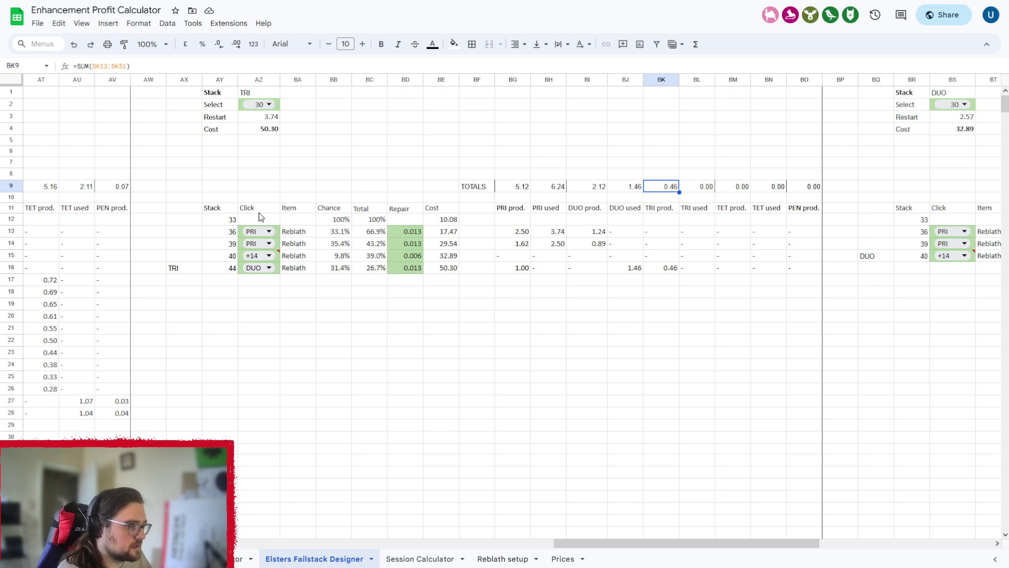
click(229, 271)
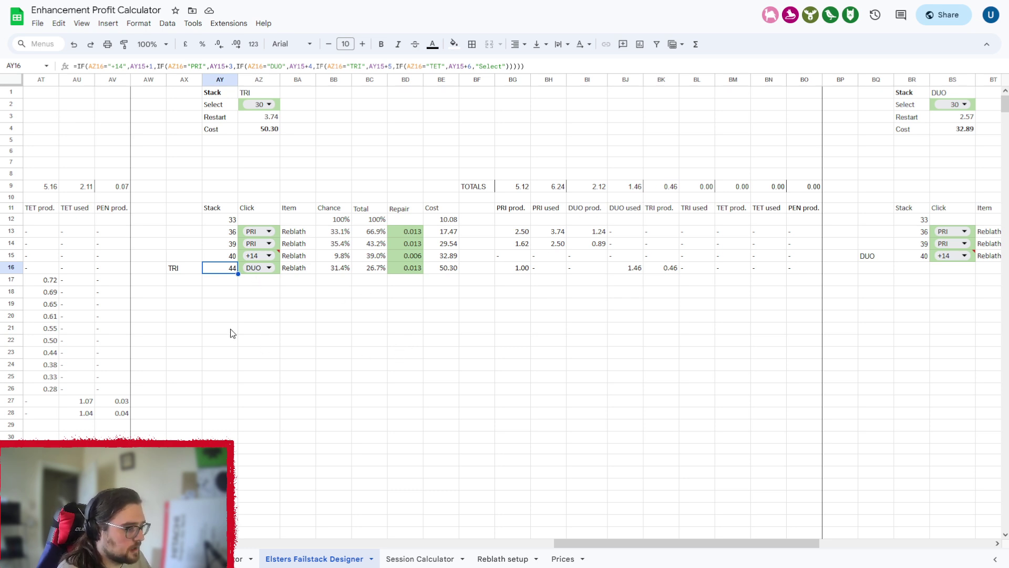
Set the Click level to DUO in the second and third rows of the TRI table, AZ14 and AZ15.
click(263, 243)
click(257, 258)
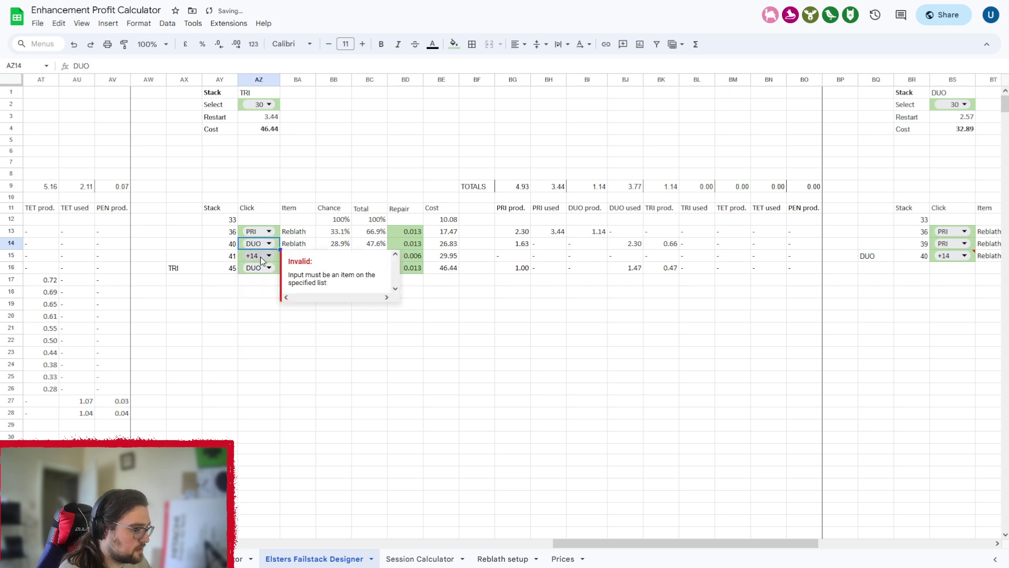
click(260, 257)
click(255, 305)
Clear the TRI table's surplus row, AX16 to BO16, and reset its fill colour.
drag(184, 269, 795, 270)
key(Delete)
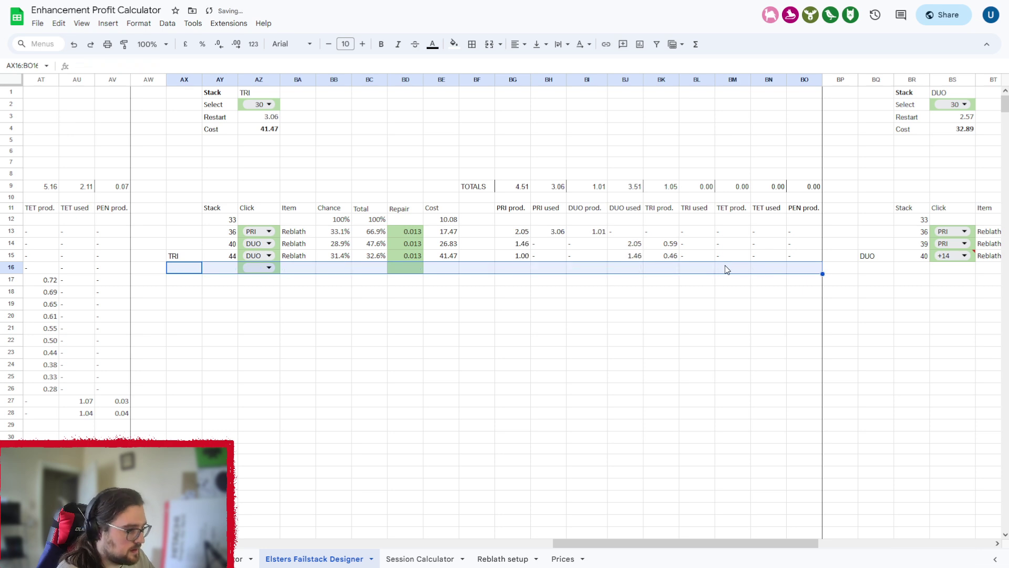
click(454, 44)
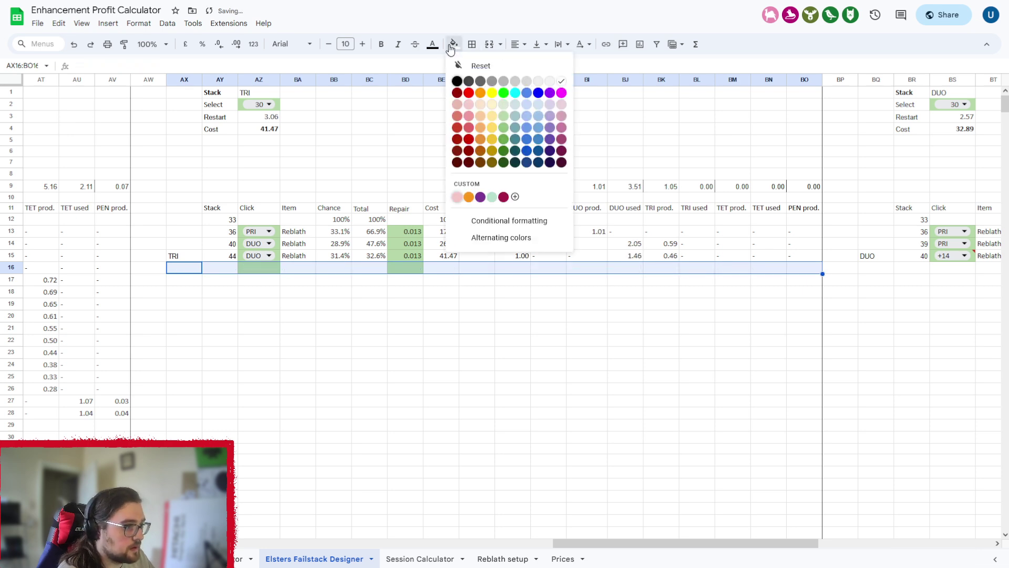
click(475, 64)
click(564, 160)
Check the TRI table's PRI used, DUO used and TRI produced totals against its Restart value.
click(557, 188)
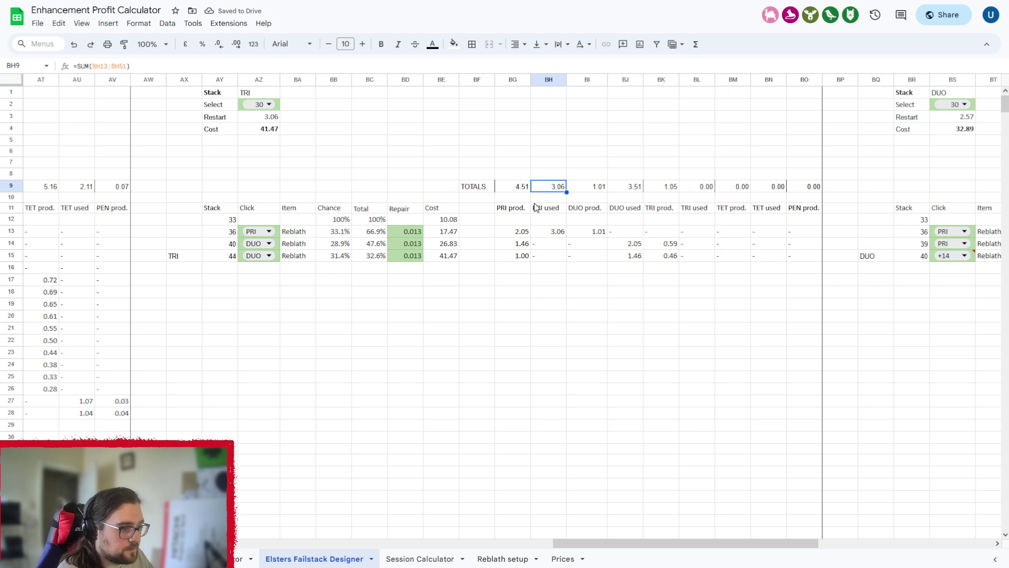
click(632, 188)
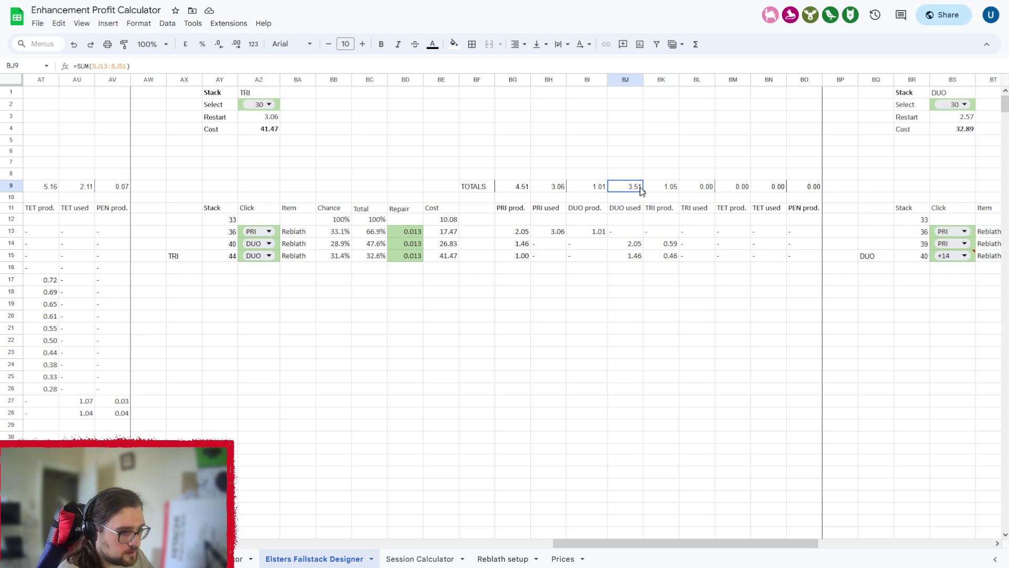
click(656, 189)
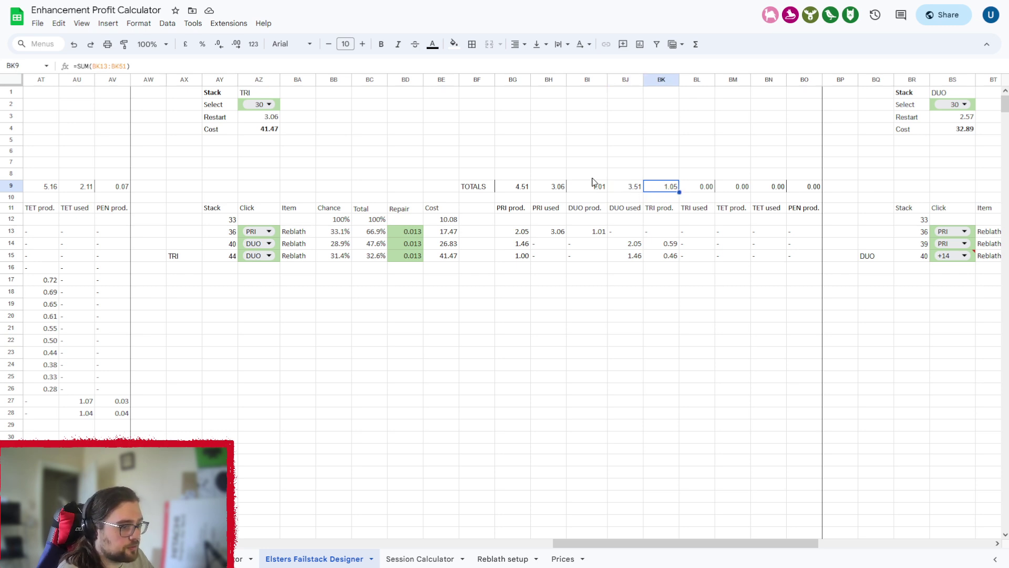
click(261, 121)
click(656, 190)
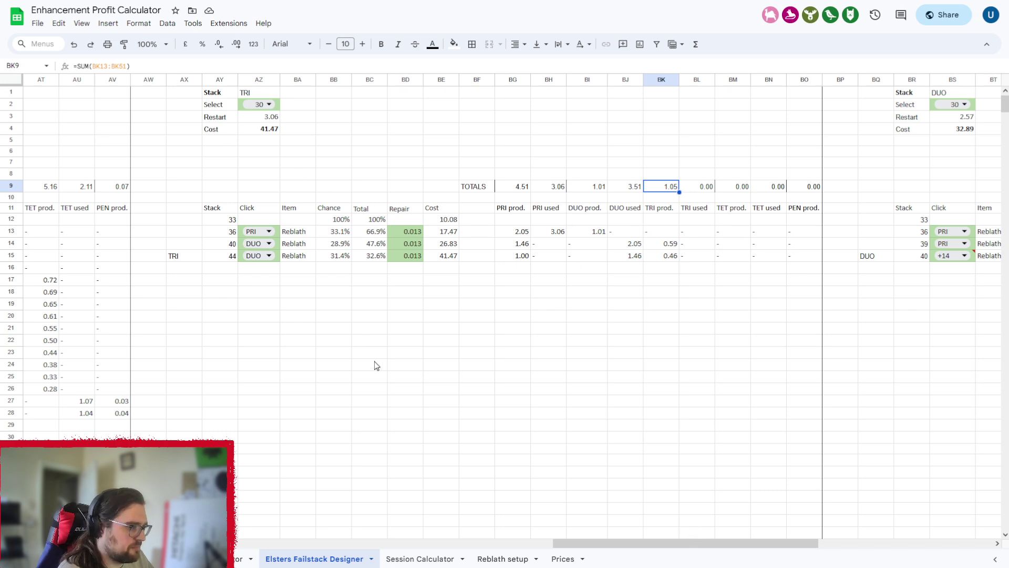
View the DUO table beside the TRI table and inspect the formula of the TRI marker in AX15.
drag(708, 541, 815, 529)
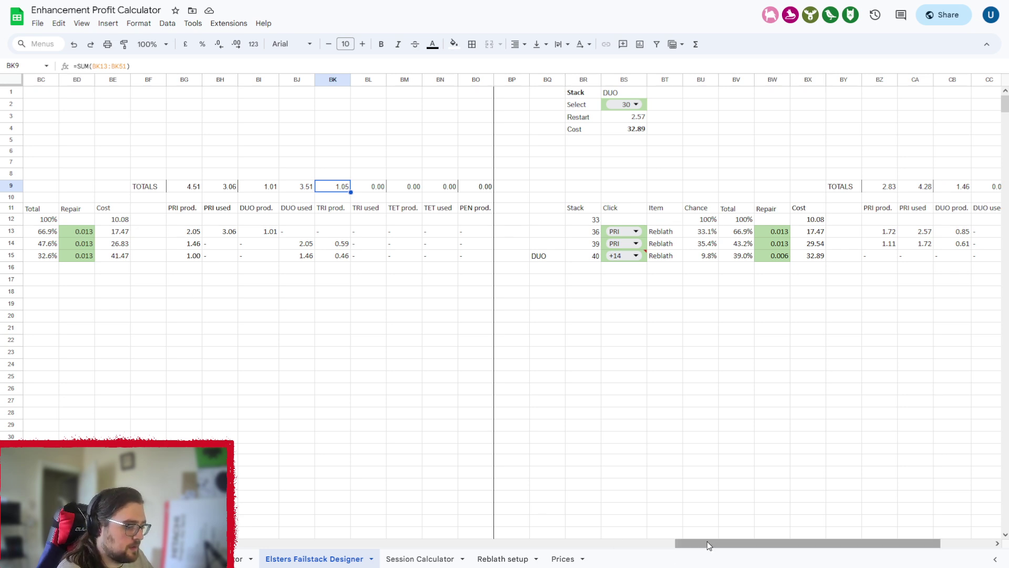
drag(707, 541, 550, 541)
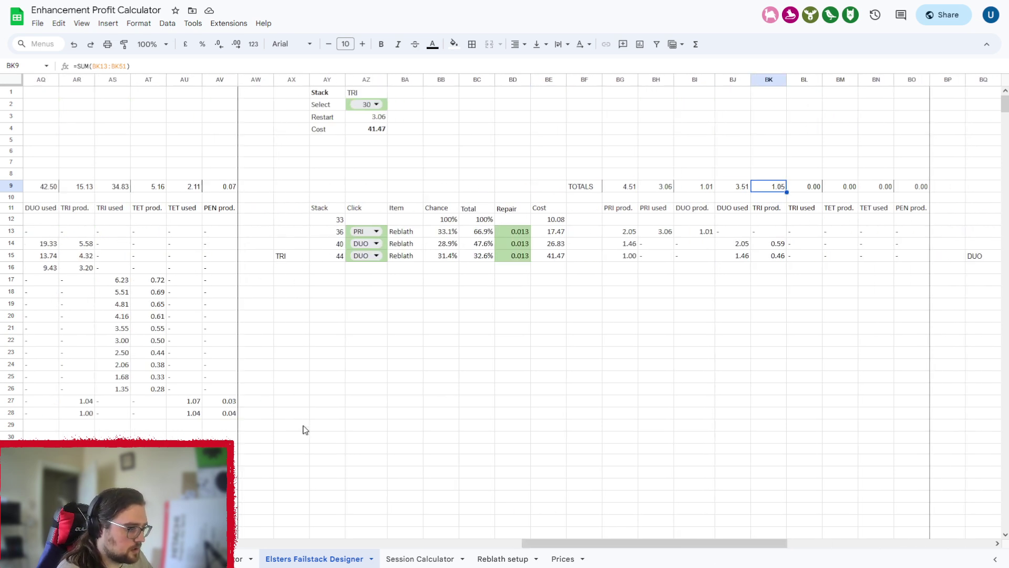
click(287, 257)
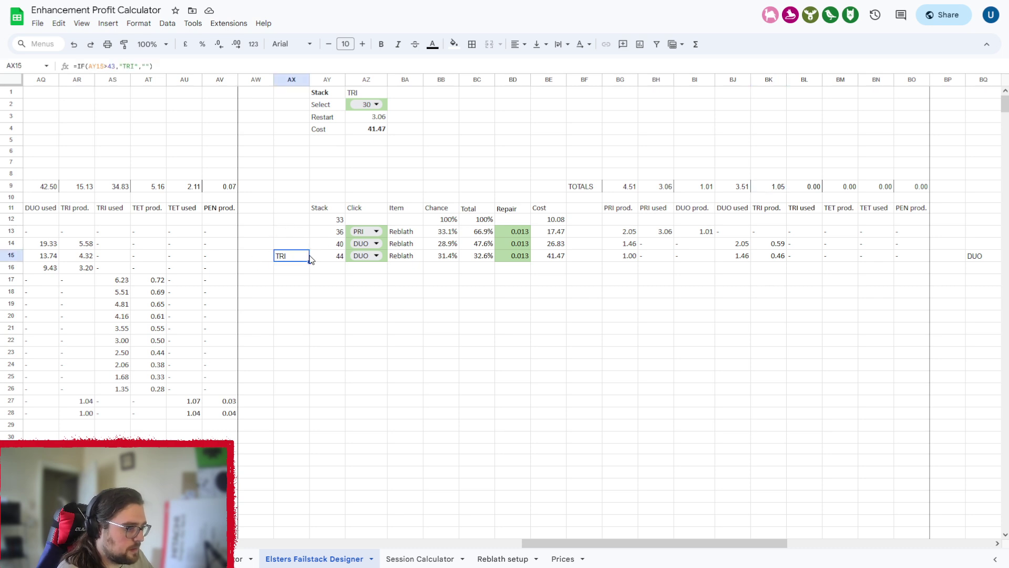
Open the profit calculator sheet and review the Value Pack setting and the Family Fame Bonus options.
click(241, 559)
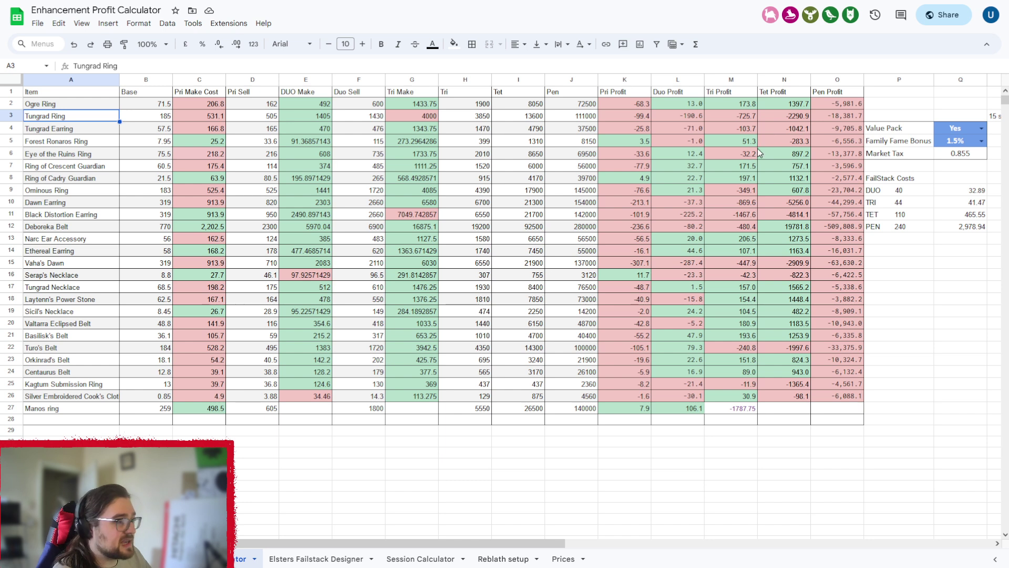
click(907, 131)
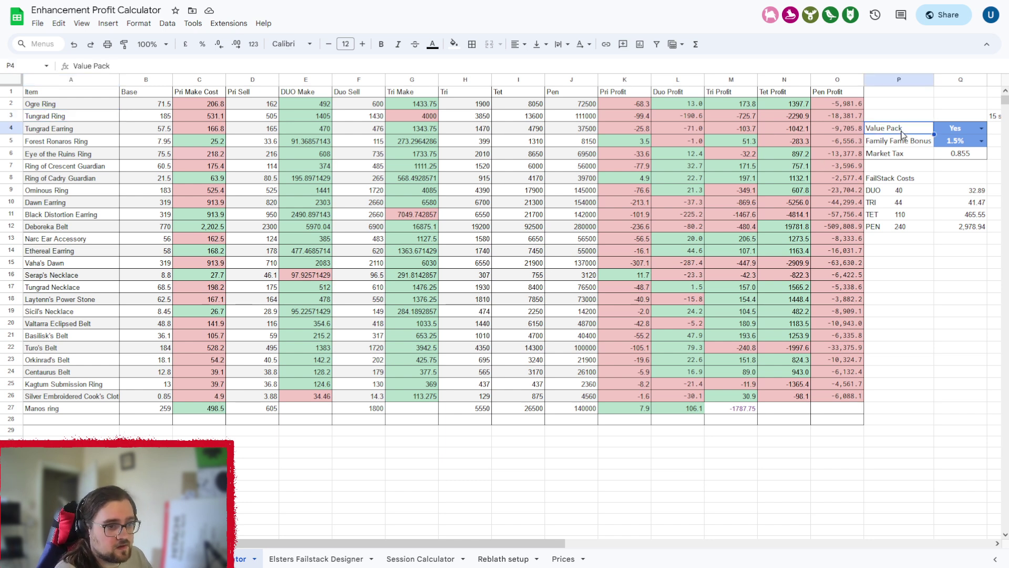
click(910, 142)
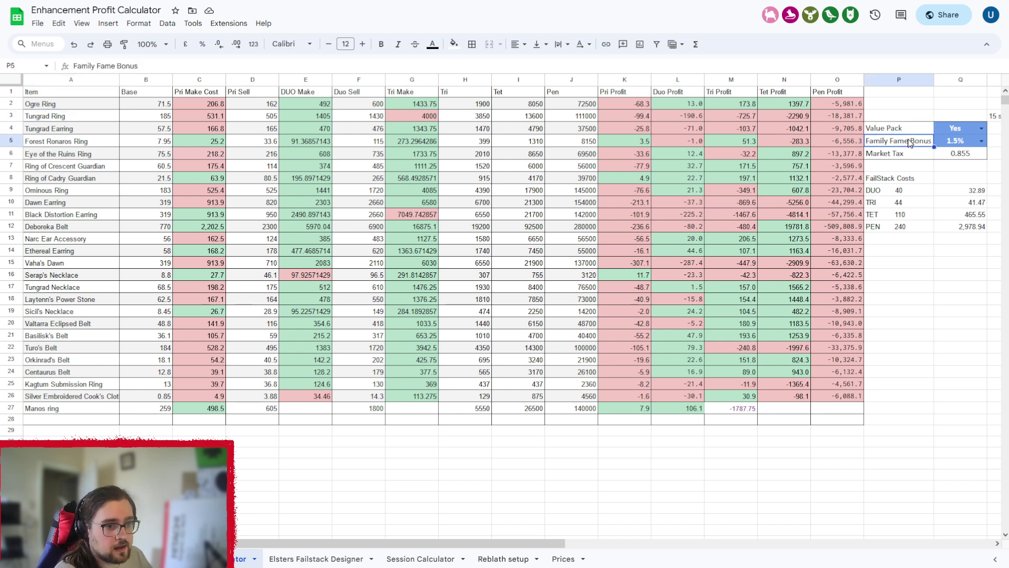
click(962, 129)
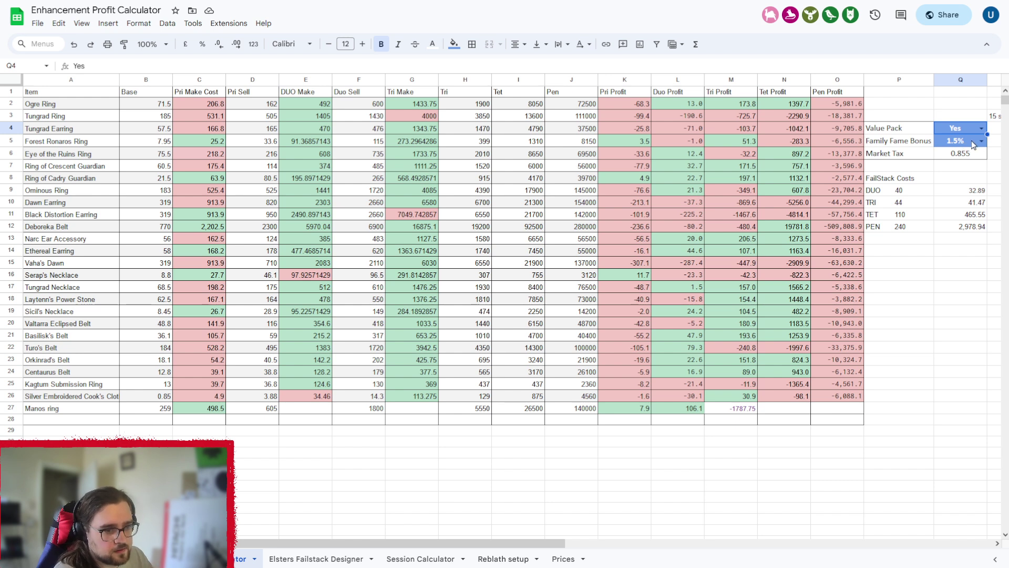
click(981, 142)
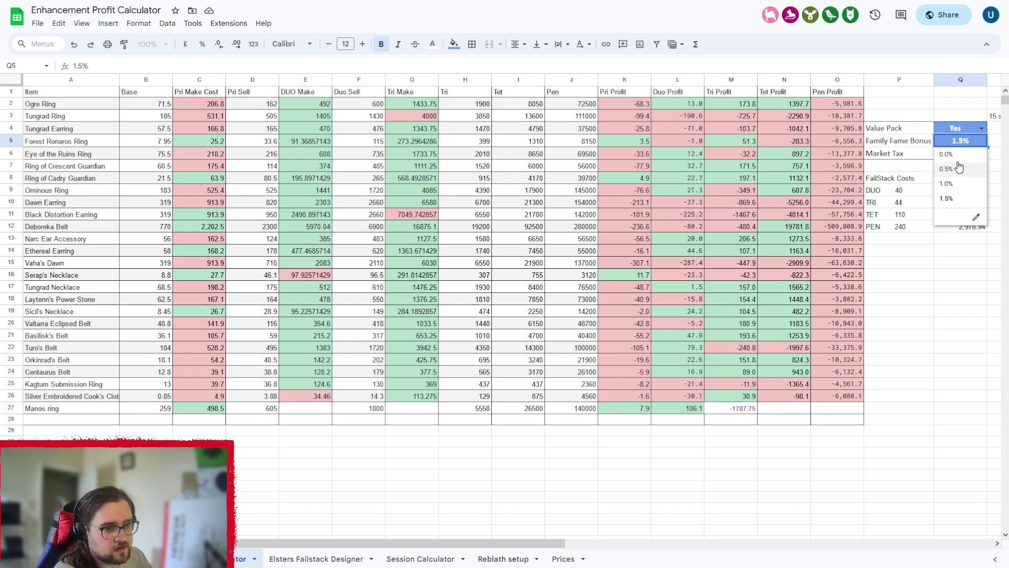
click(911, 290)
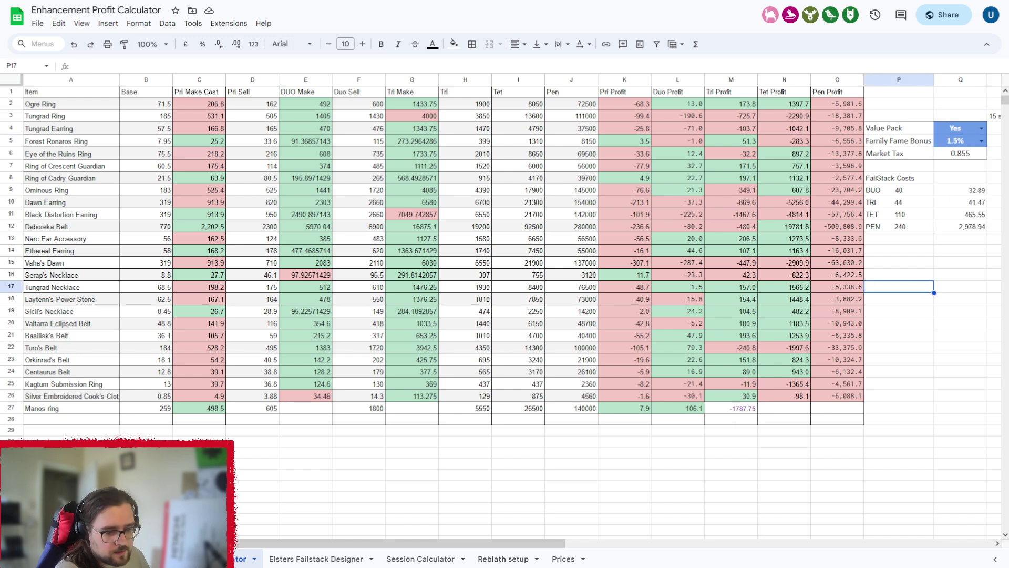
Switch to the game, look up the family's fame values in My Information, and return to the spreadsheet.
key(alt+Tab)
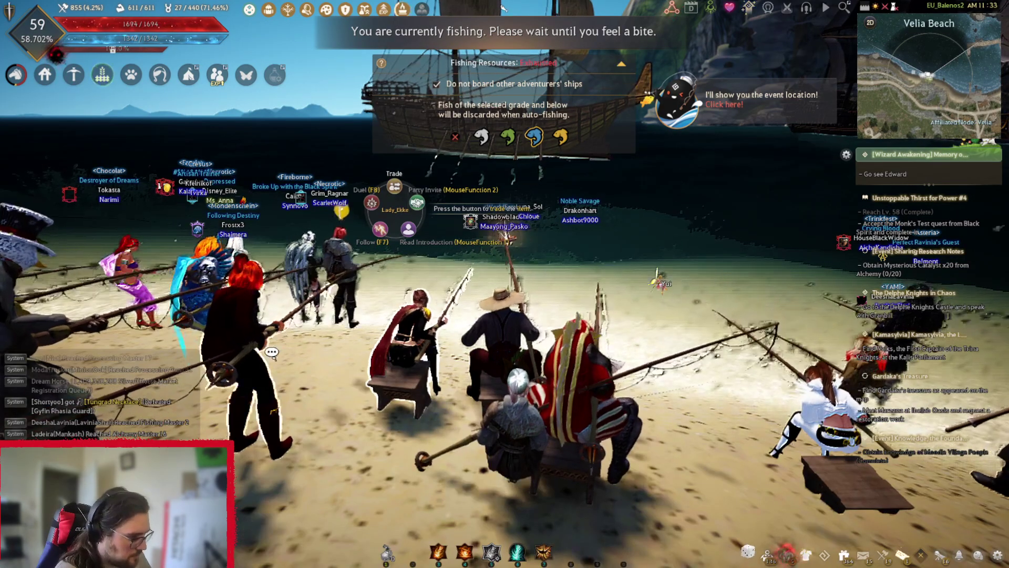
key(p)
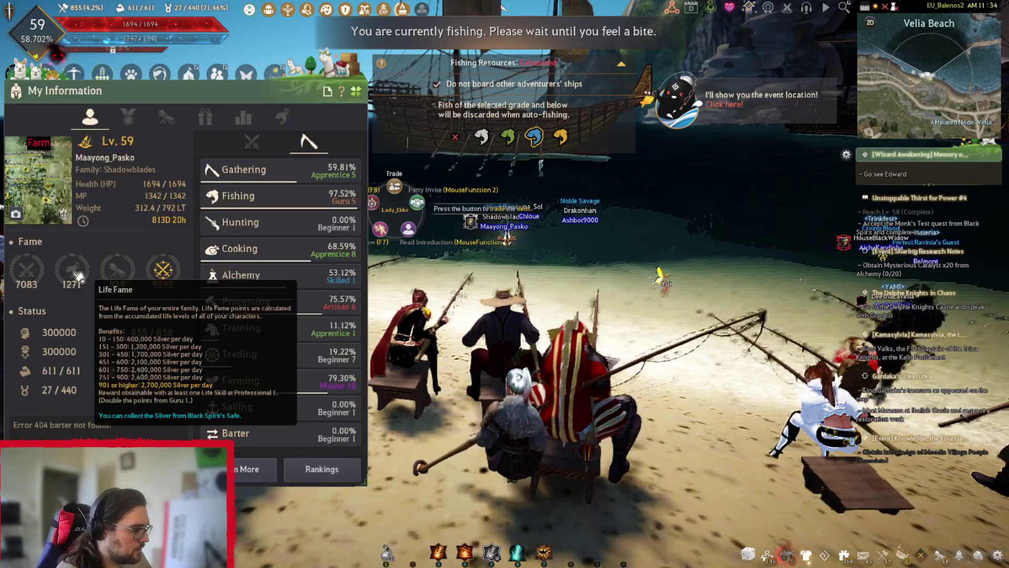
mouse_move(124, 277)
mouse_move(164, 274)
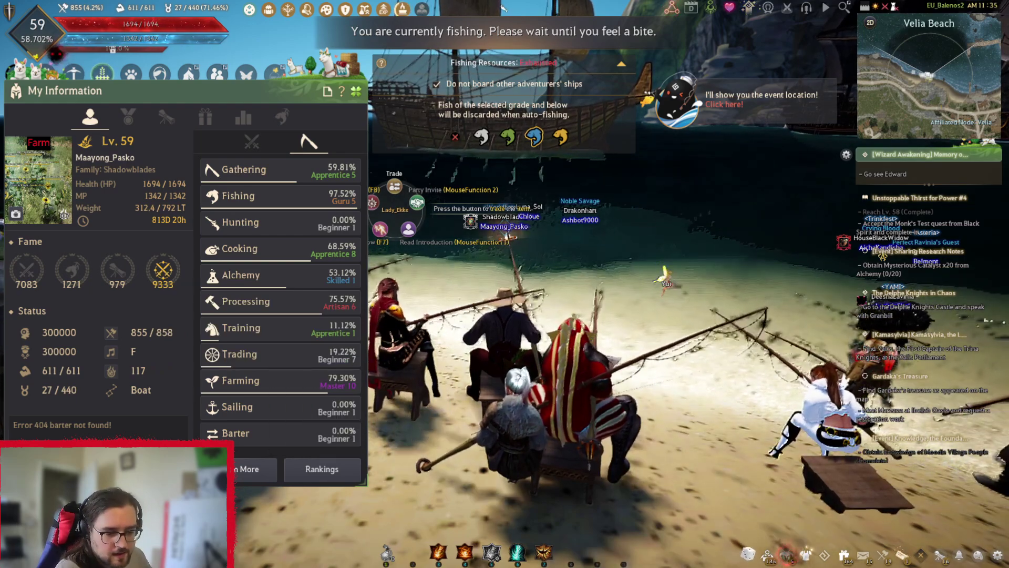
key(alt+Tab)
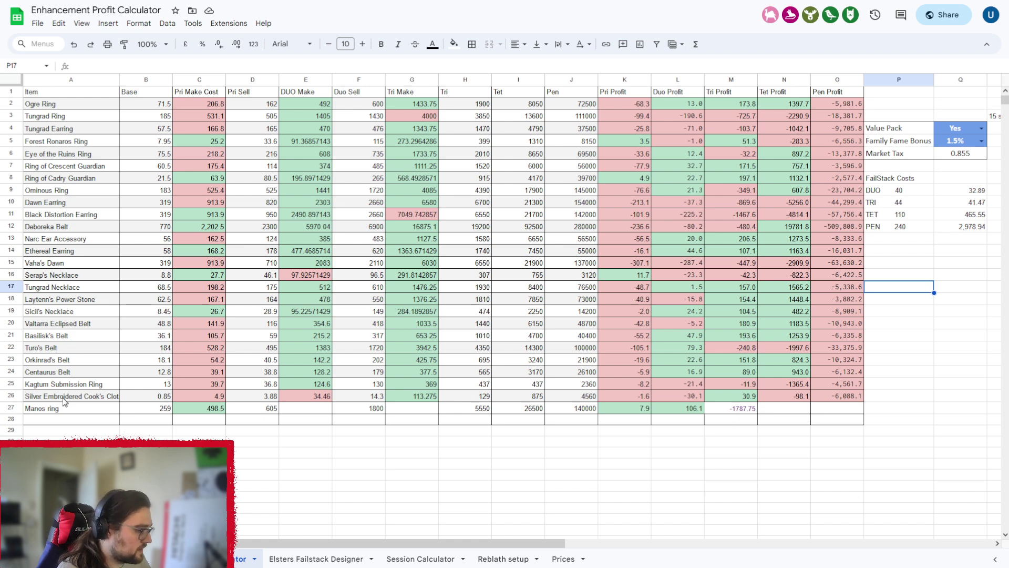
Copy the item name Orkinrad's Belt from A23 and replace it with Manos Necklace.
click(73, 361)
double_click(73, 360)
key(ctrl+c)
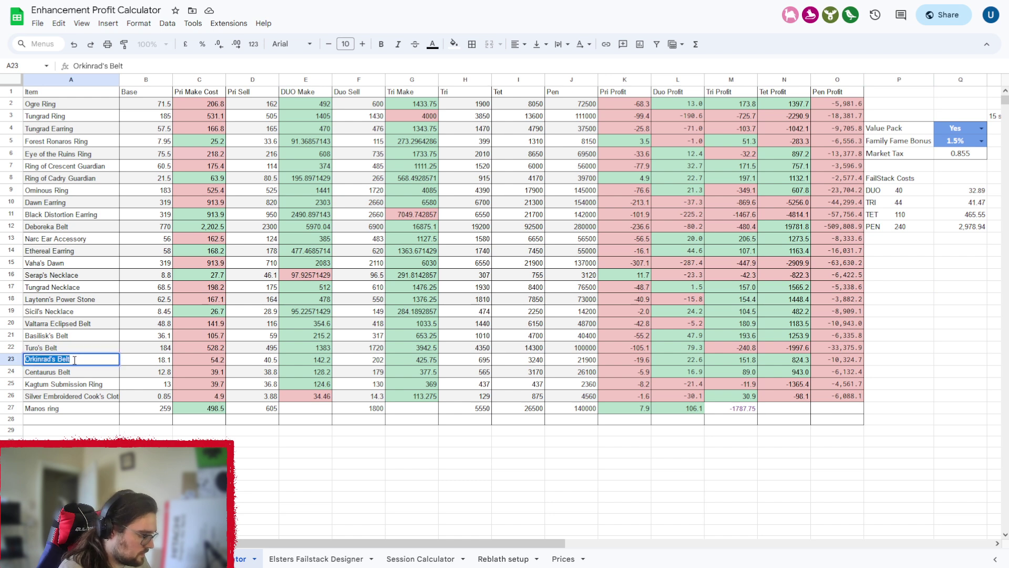
text(Manos )
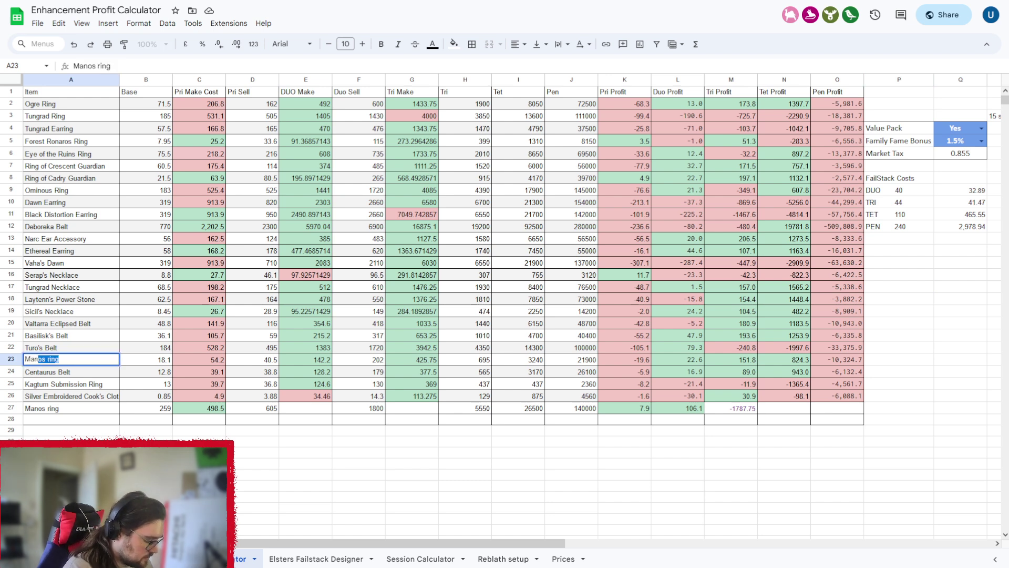
text(N)
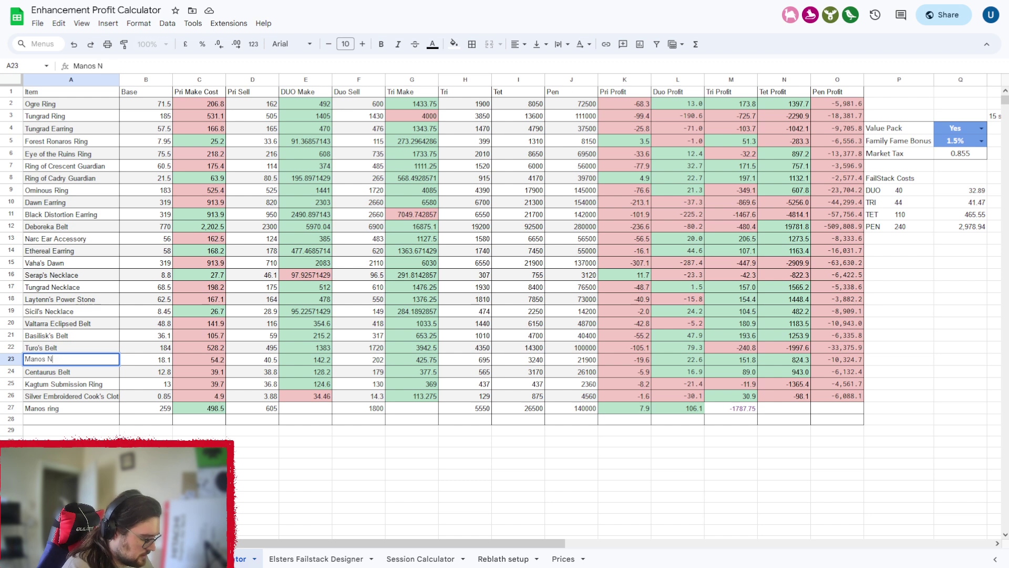
text(ecklace)
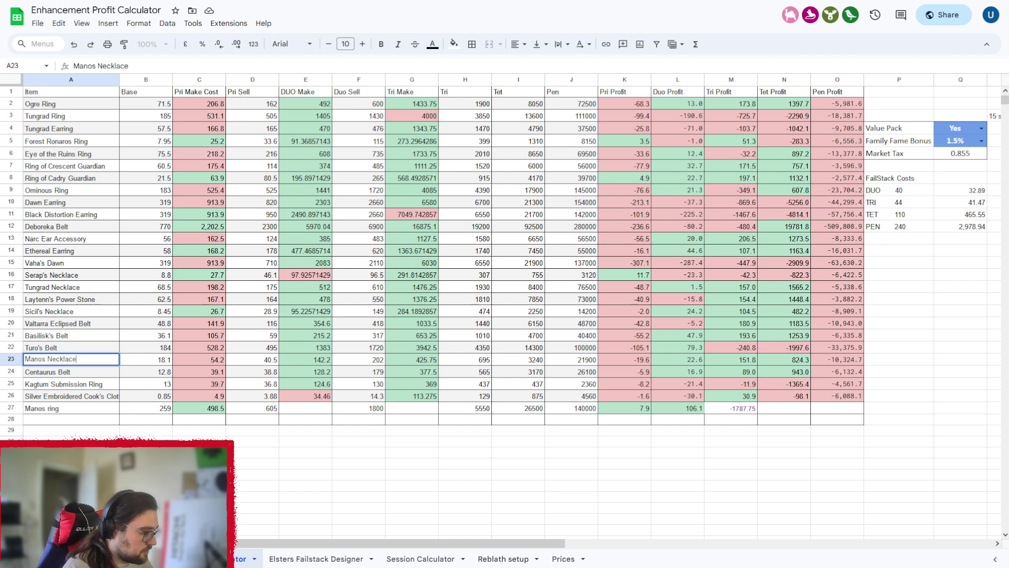
key(Return)
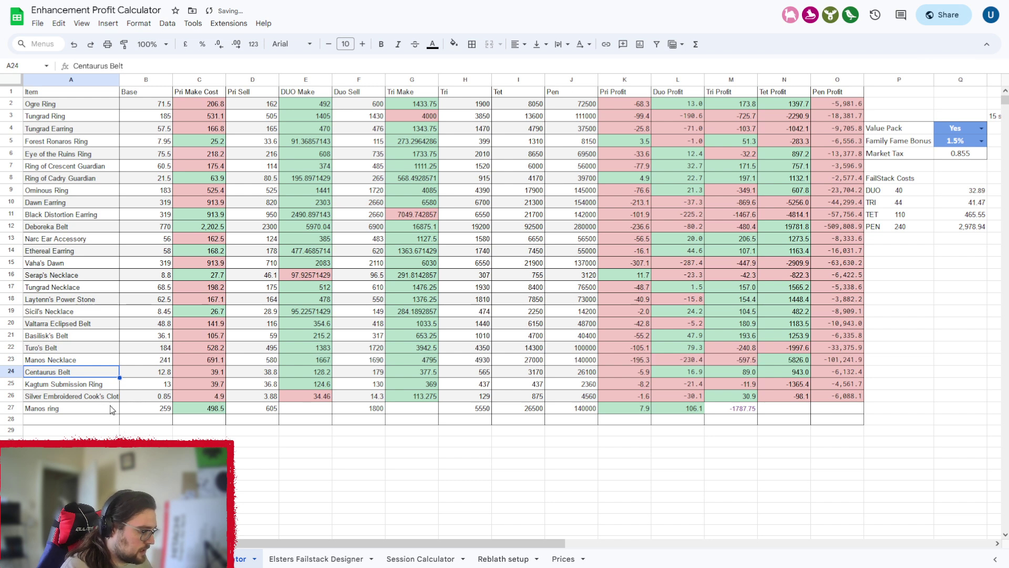
Restore Orkinrad's Belt as the item name in A23 from the copied text.
click(87, 409)
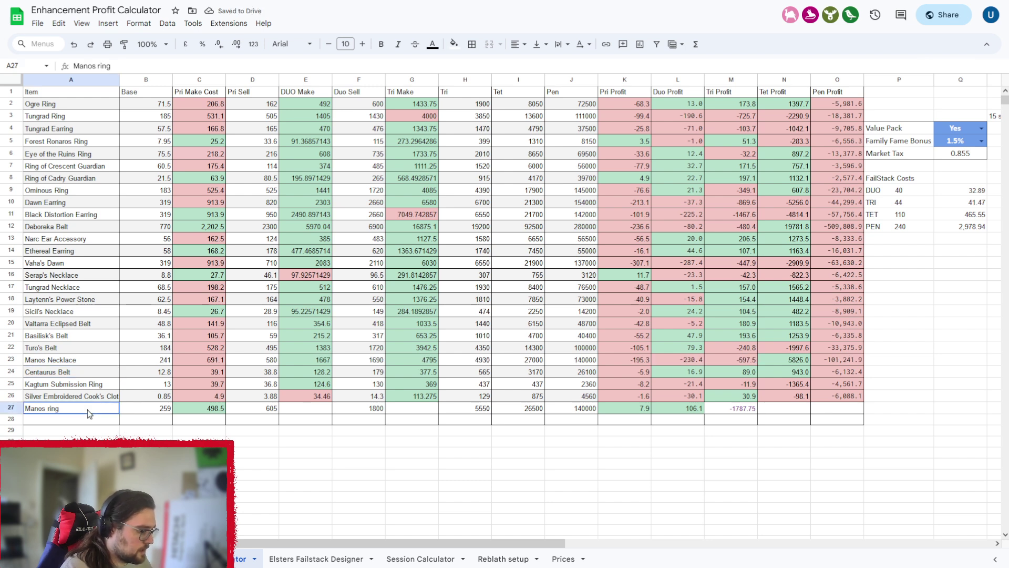
click(75, 355)
key(ctrl+v)
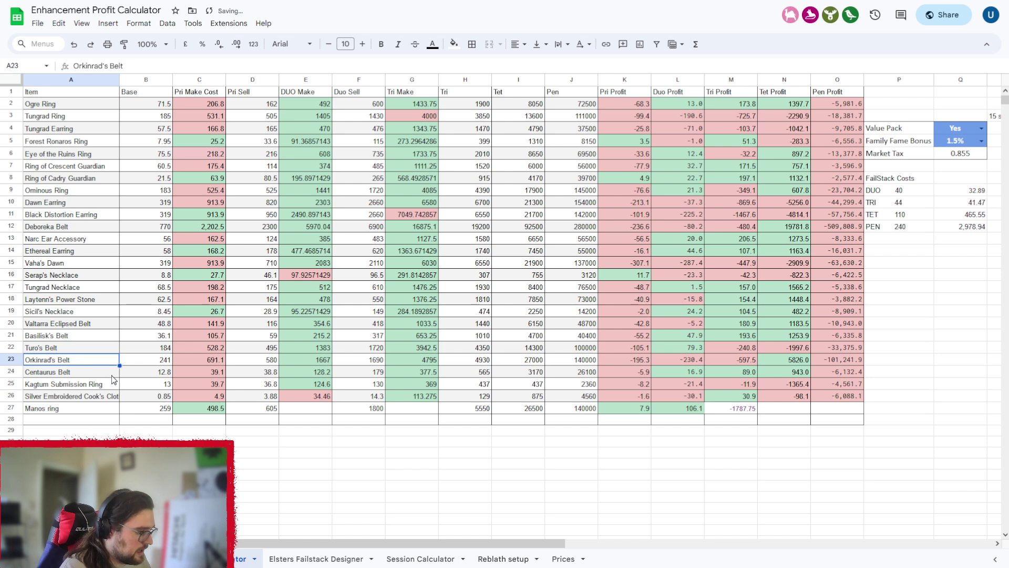
Inspect the Manos ring's Pri Make Cost formula in C27 and highlight its 113 term.
click(156, 417)
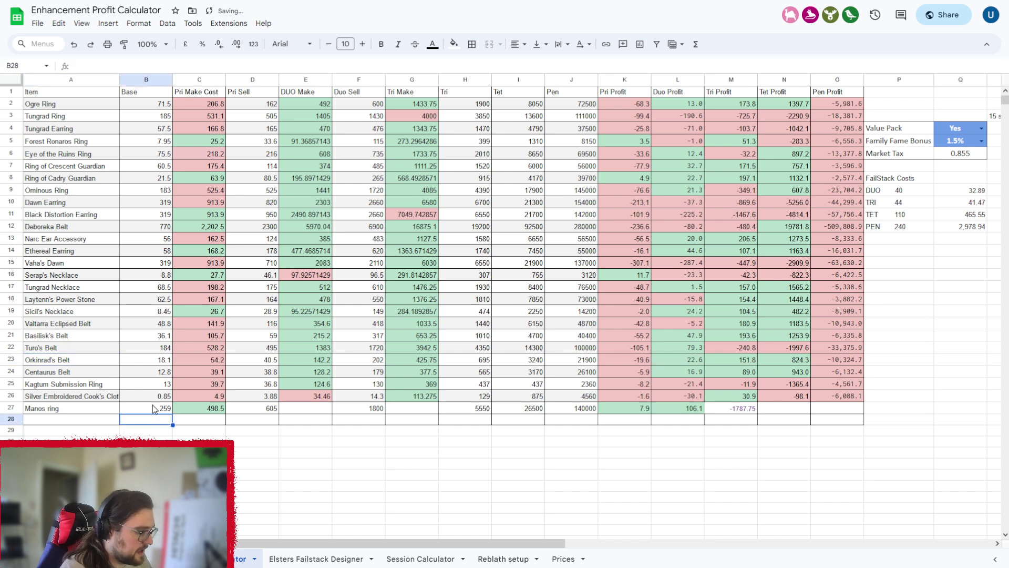
click(155, 409)
click(192, 414)
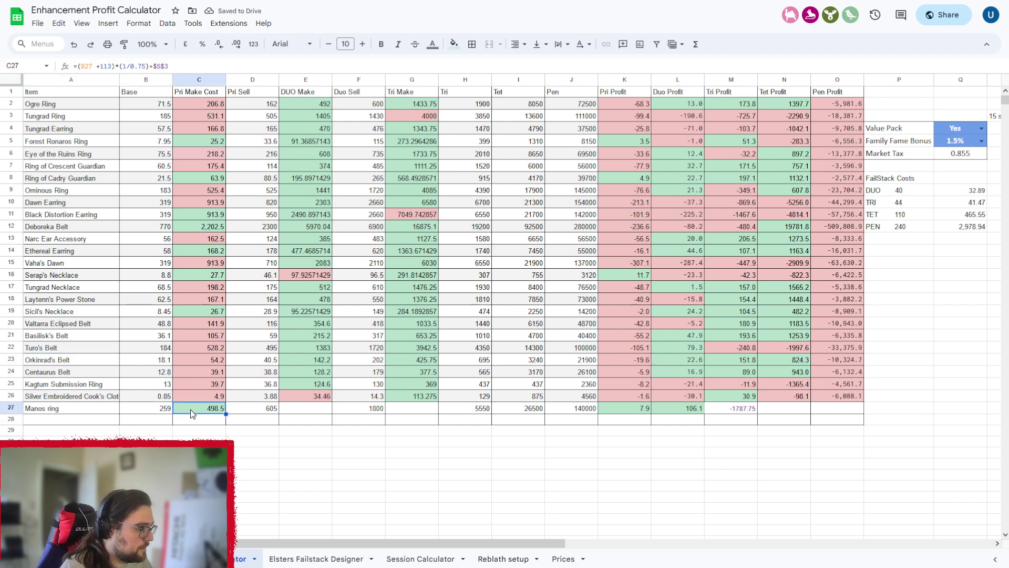
double_click(107, 66)
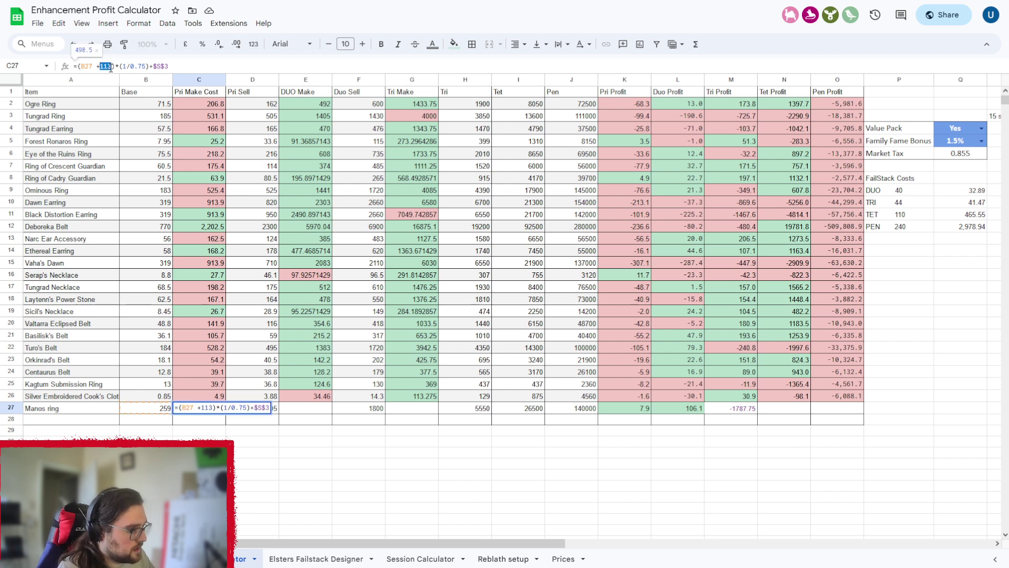
Try to highlight the Manos ring row and the Silver Embroidered Cook's Clothes row from A26 across to AA26.
key(Left)
key(Left)
click(381, 423)
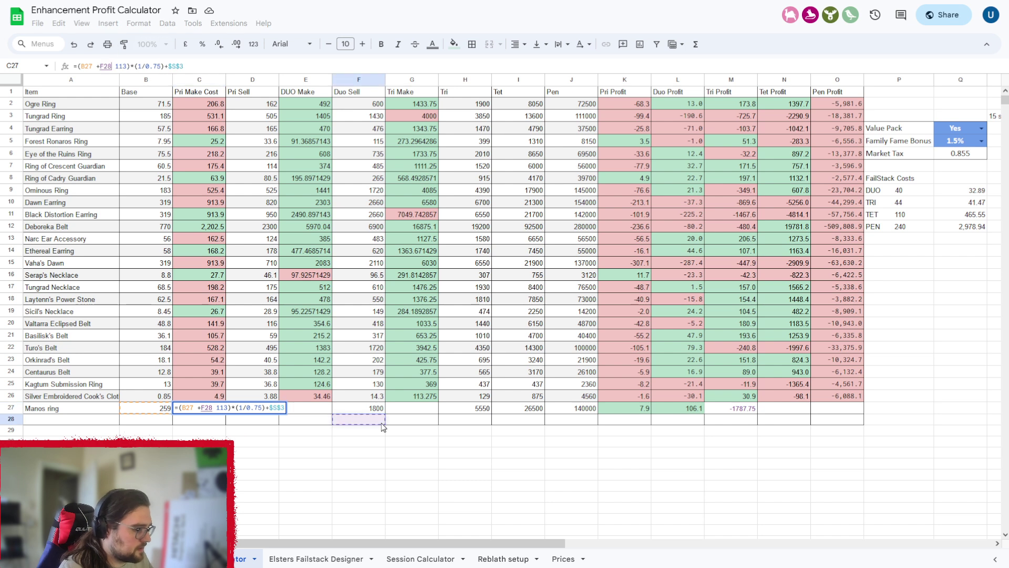
click(428, 423)
drag(740, 411, 60, 411)
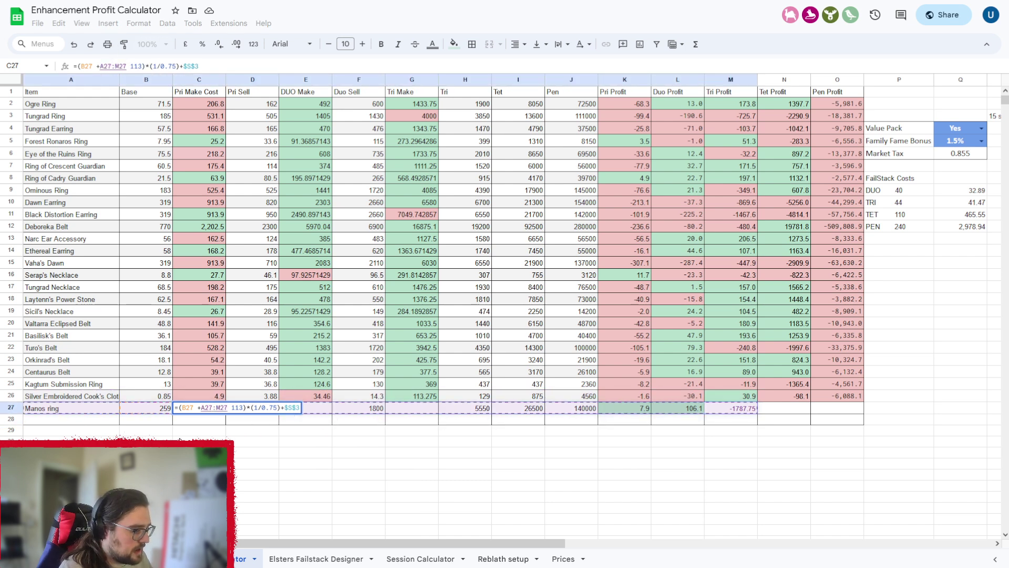
click(84, 409)
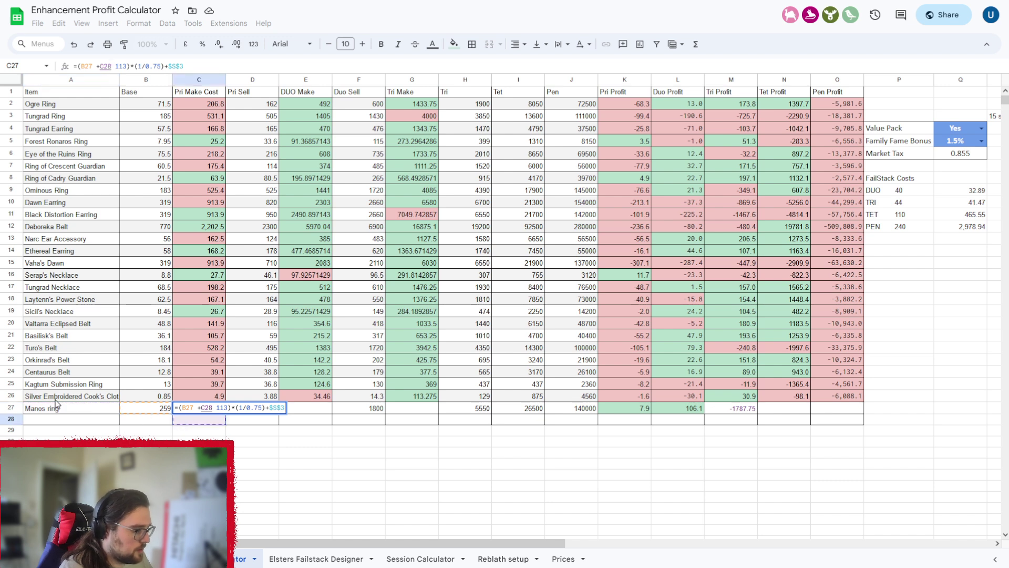
drag(65, 398, 825, 396)
drag(526, 541, 966, 526)
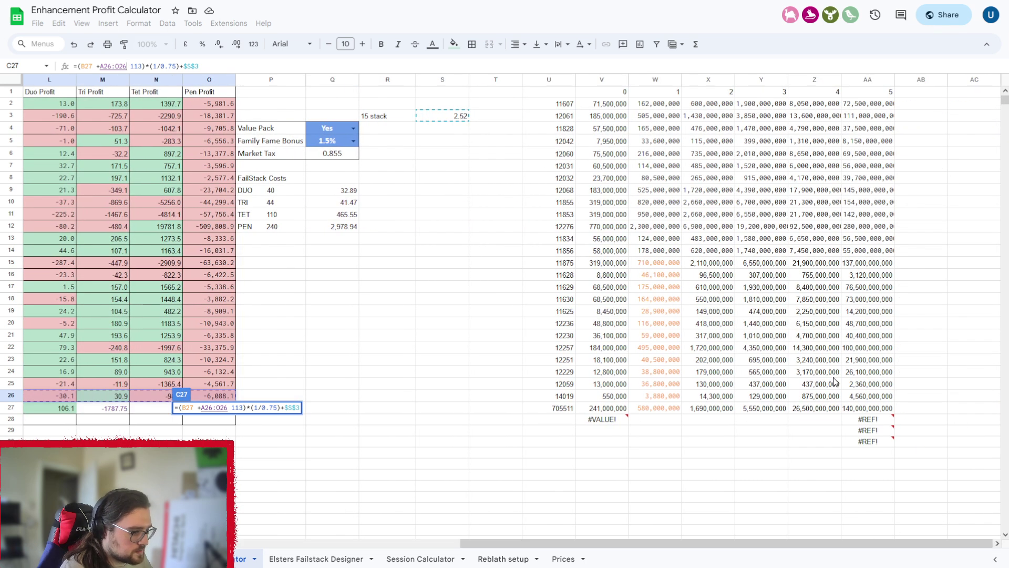
shift+click(866, 400)
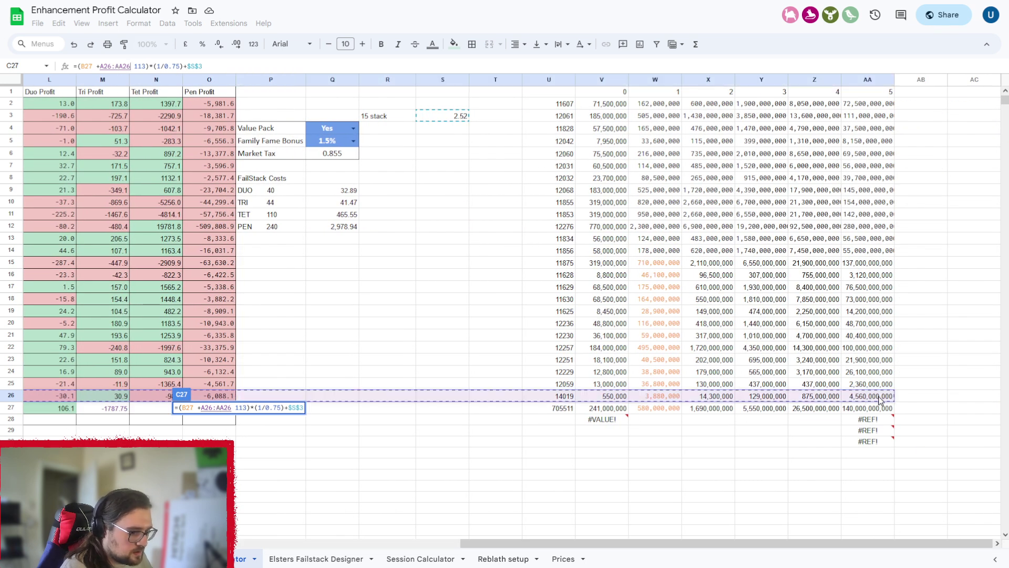
drag(722, 543, 281, 534)
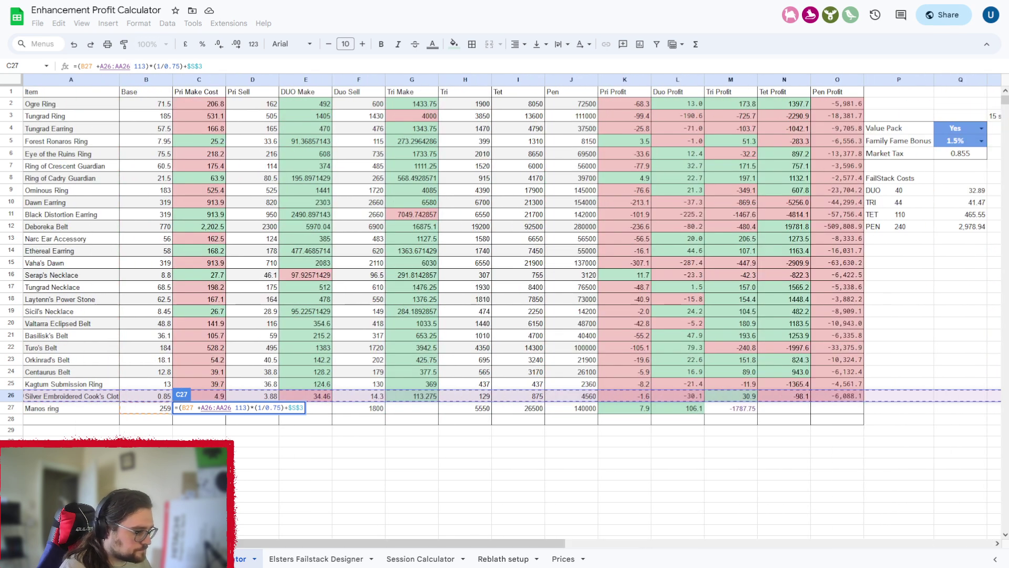
Remove the stray cell reference from the Manos ring's Pri Make Cost formula, leaving =(B27 +113)*(1/0.75)+$S$3.
click(199, 485)
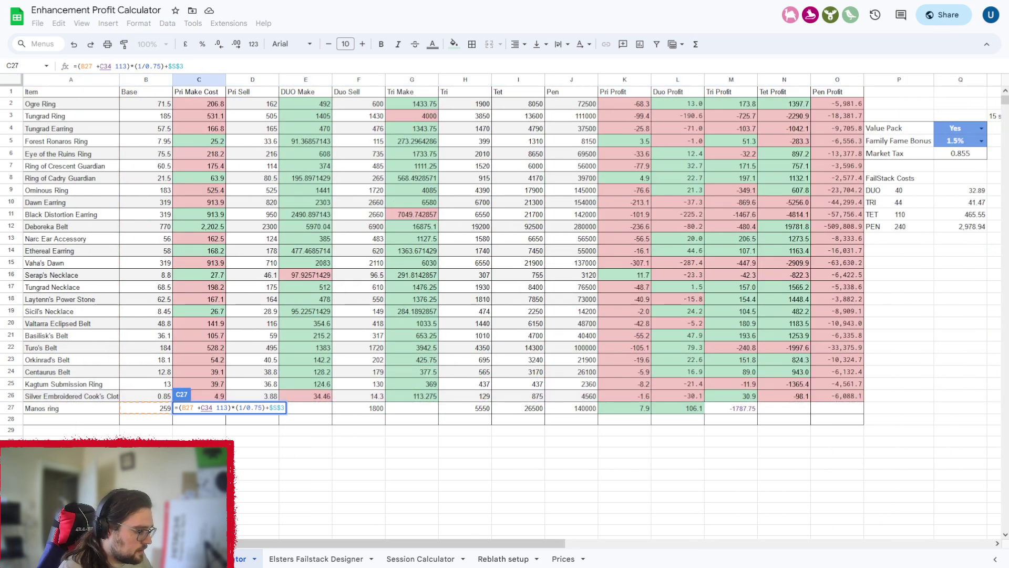
click(146, 452)
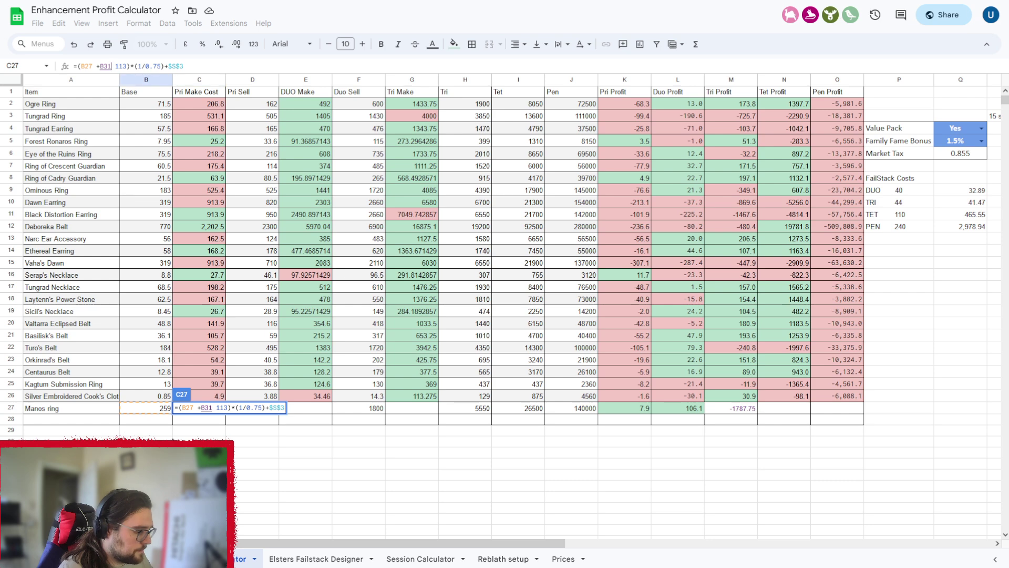
click(183, 430)
key(BackSpace)
key(BackSpace)
key(BackSpace)
key(Return)
scroll(233, 435, down, 2)
scroll(234, 435, up, 2)
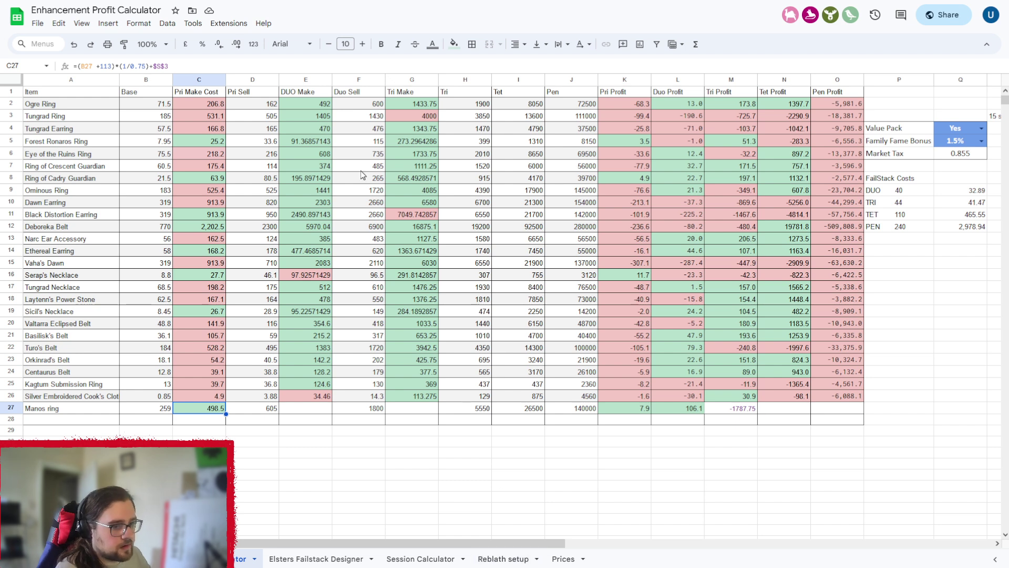
Inspect the Forest Ronaros Ring's Pri Make Cost and the Deboreka Belt's base, make cost, Tri Profit and Tet Profit cells.
click(197, 139)
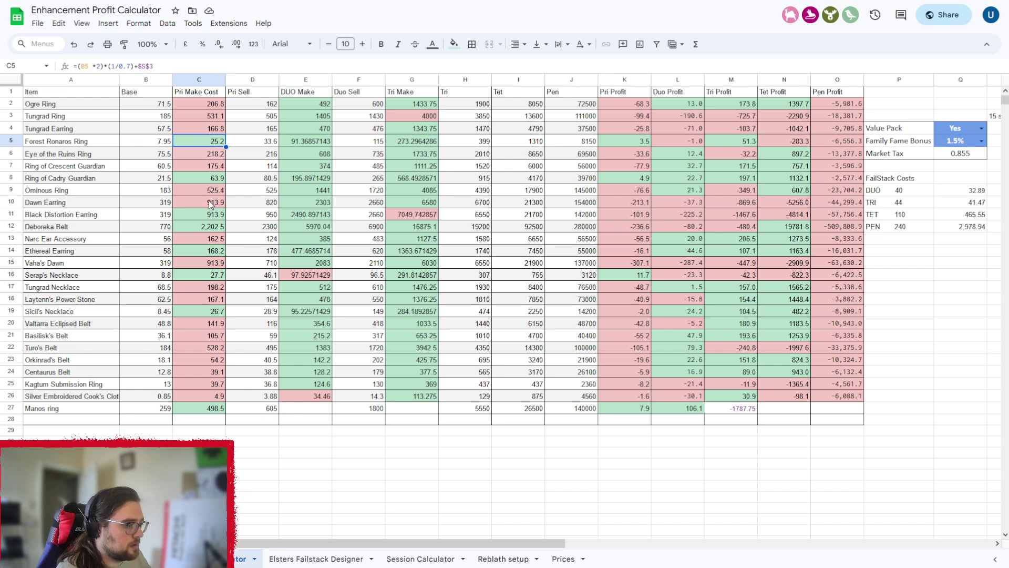
click(799, 227)
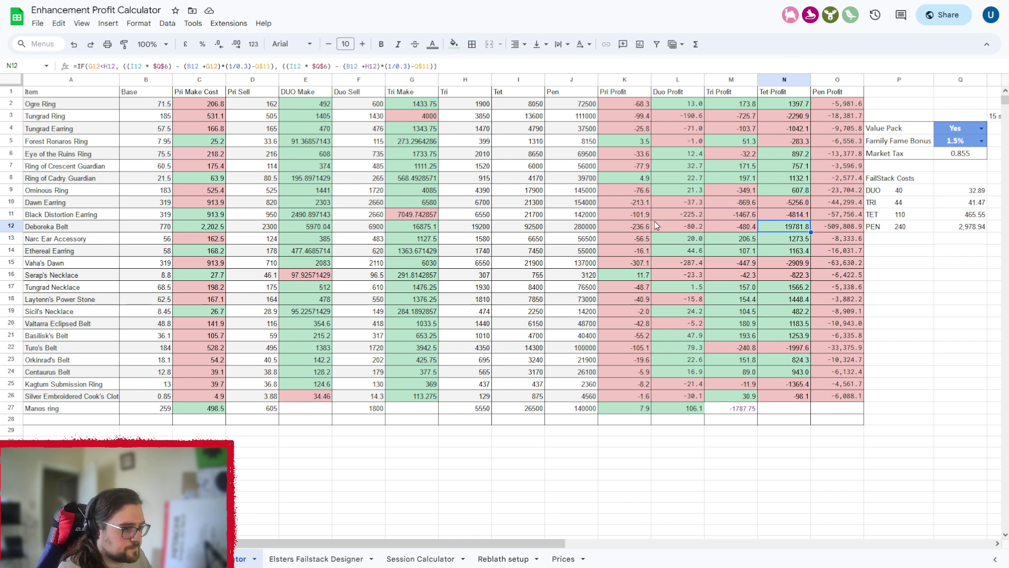
click(210, 226)
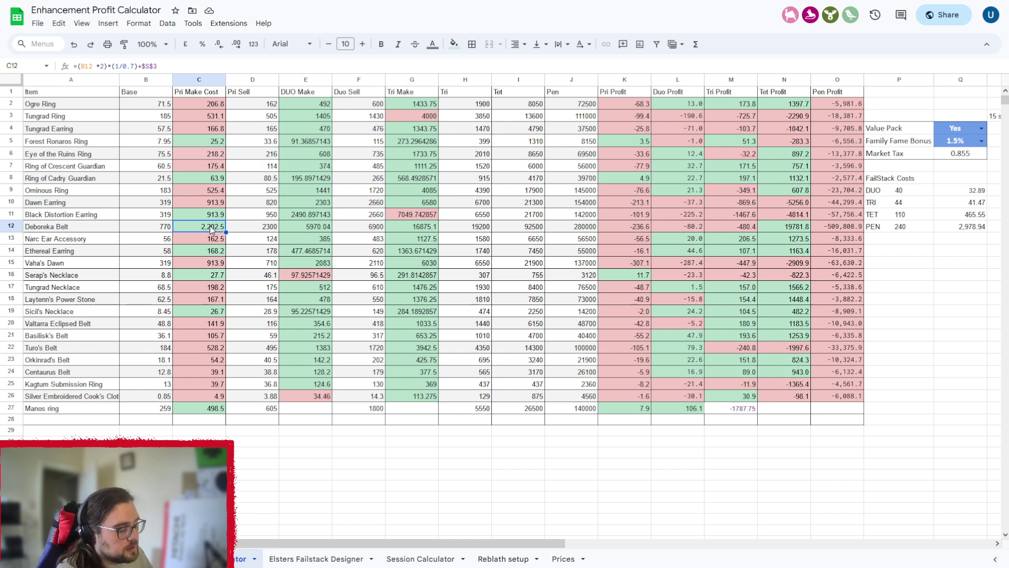
click(145, 230)
click(205, 231)
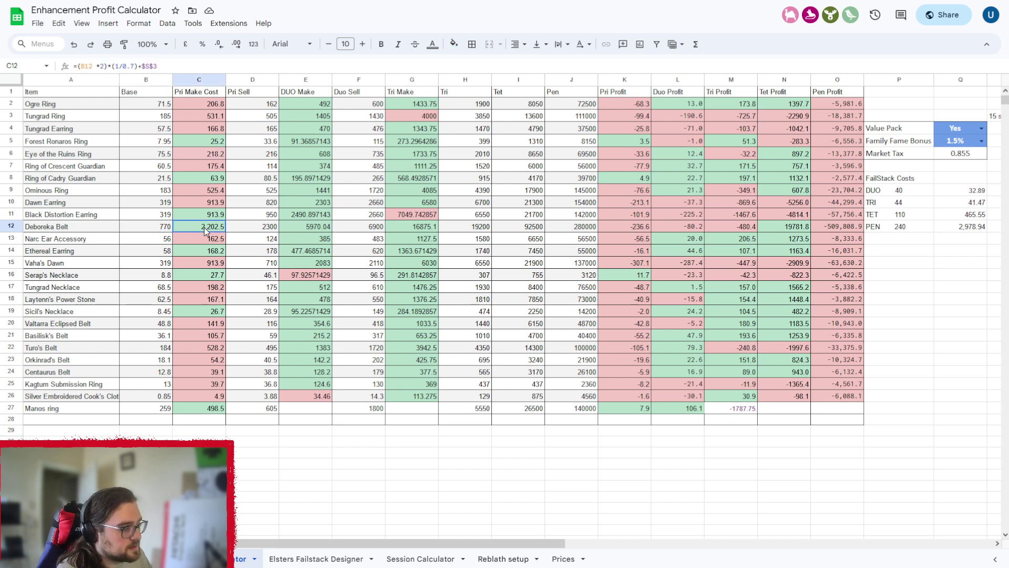
click(308, 231)
click(408, 225)
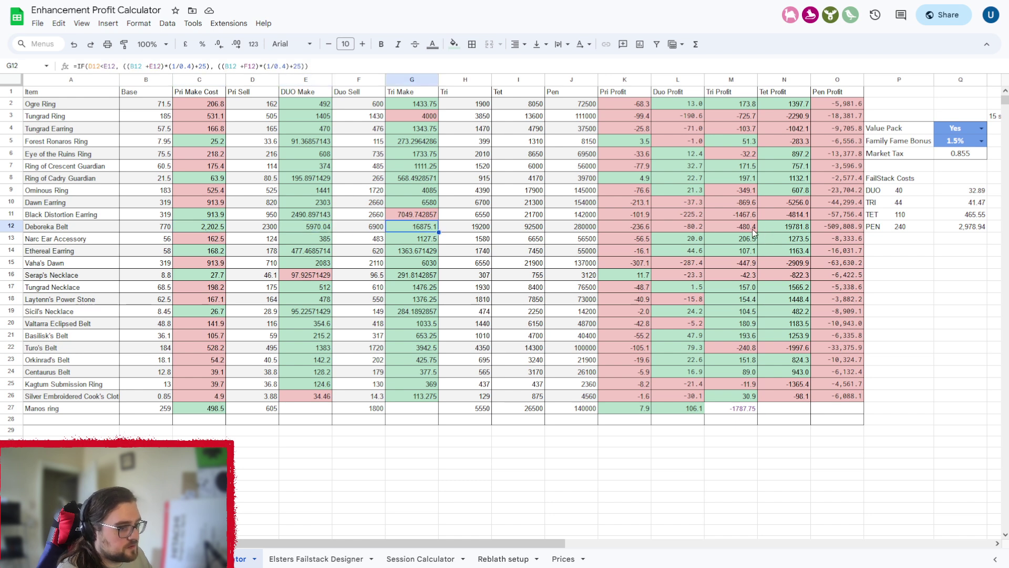
click(744, 228)
click(780, 226)
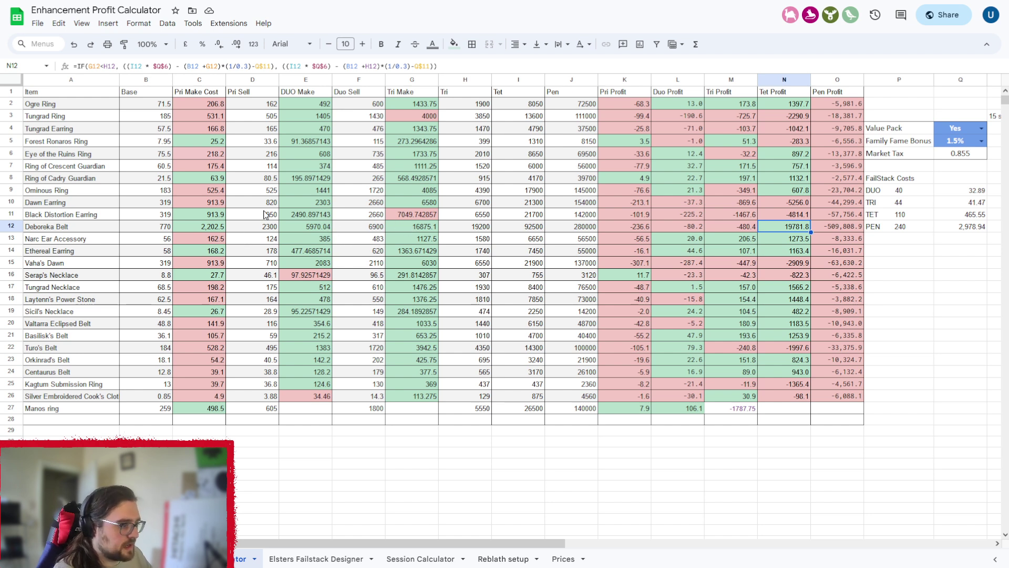
Compare the Black Distortion Earring's Pri, DUO and Tri make costs with its Tri price in row 11.
click(198, 214)
click(329, 214)
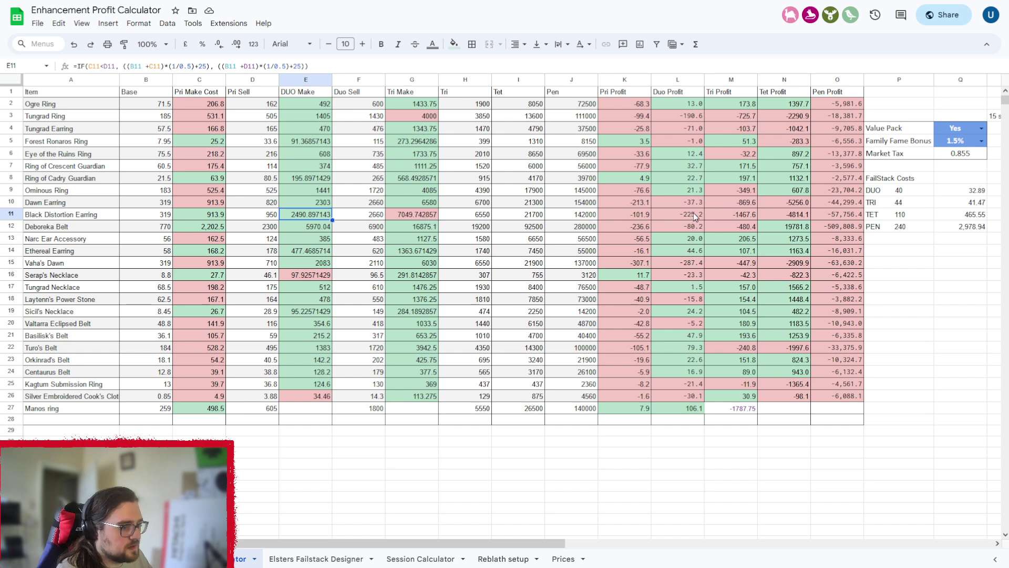
click(397, 215)
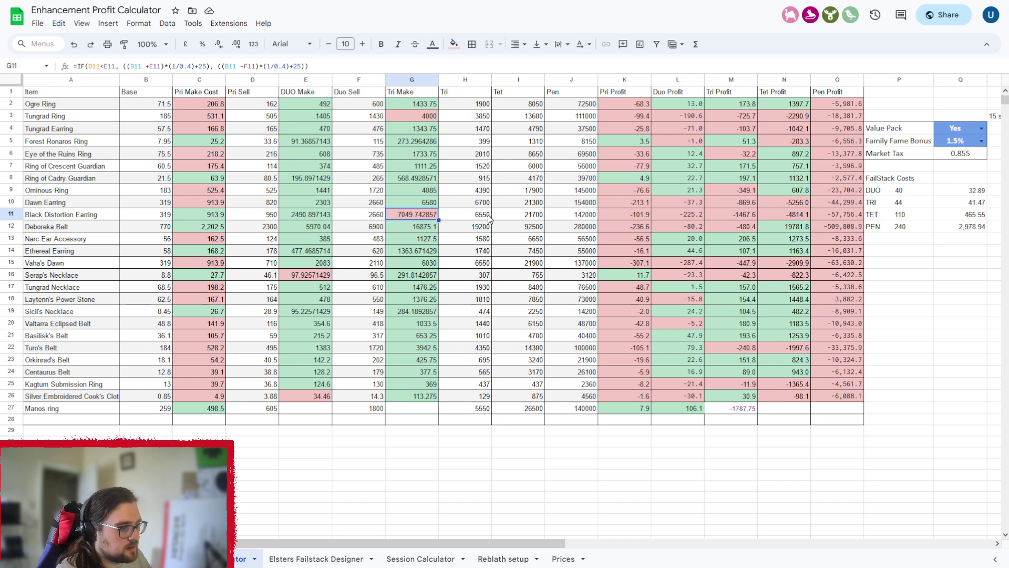
click(457, 216)
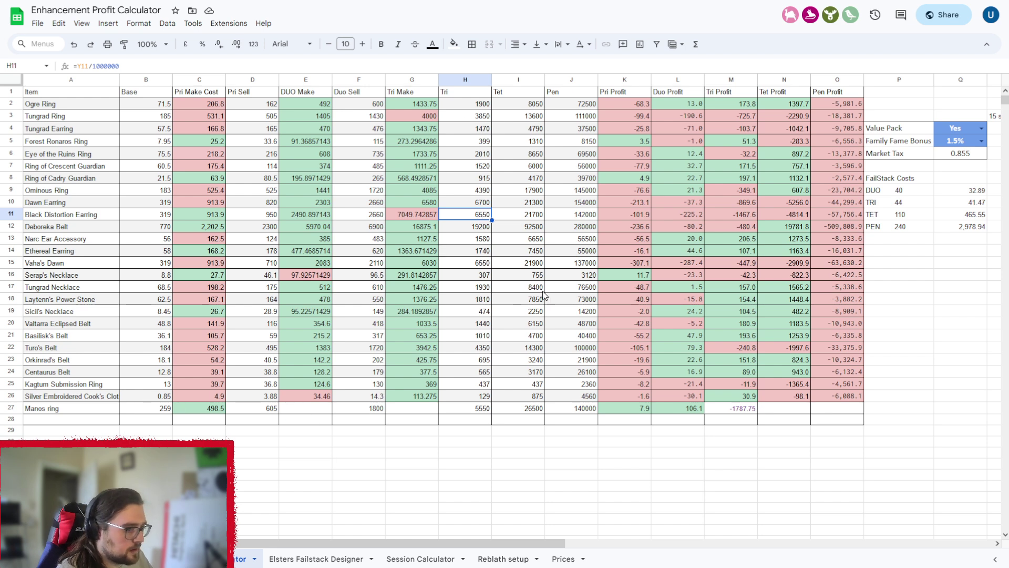
Review the Pri and Duo Profit of Serap's Necklace, plus the Pri Profit of Centaurus Belt and Kagtum Submission Ring.
click(688, 180)
click(628, 275)
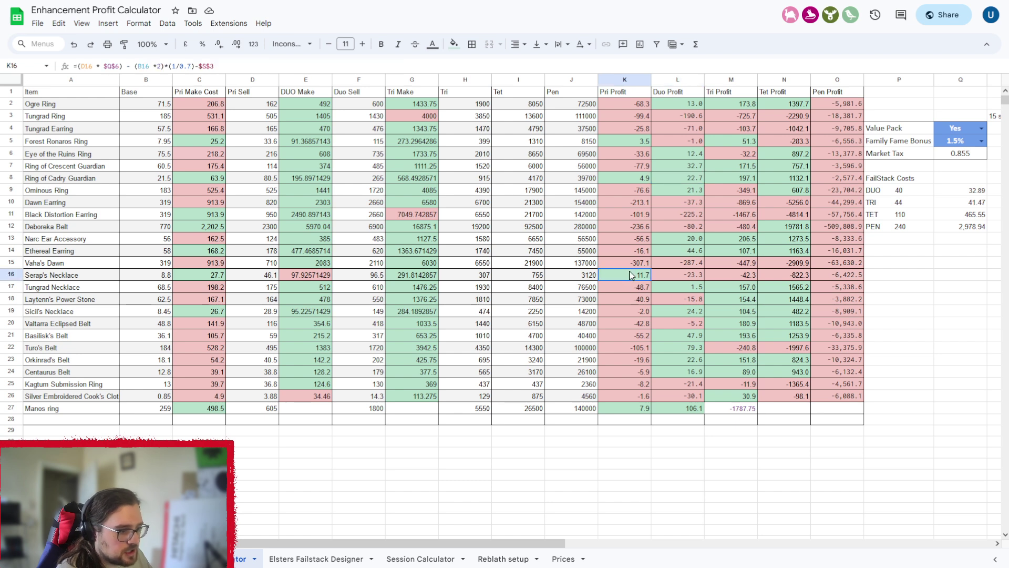
click(682, 273)
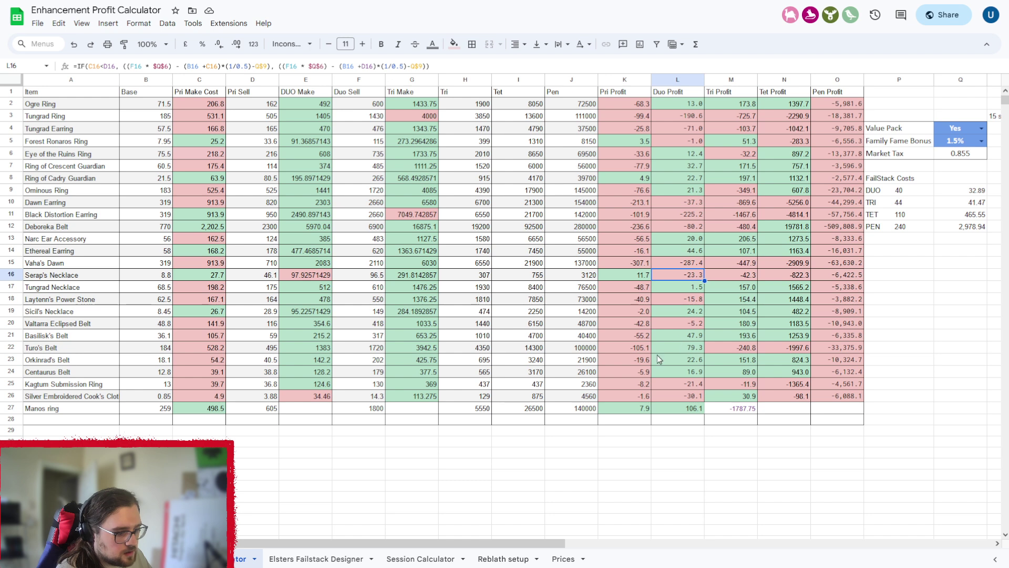
click(626, 278)
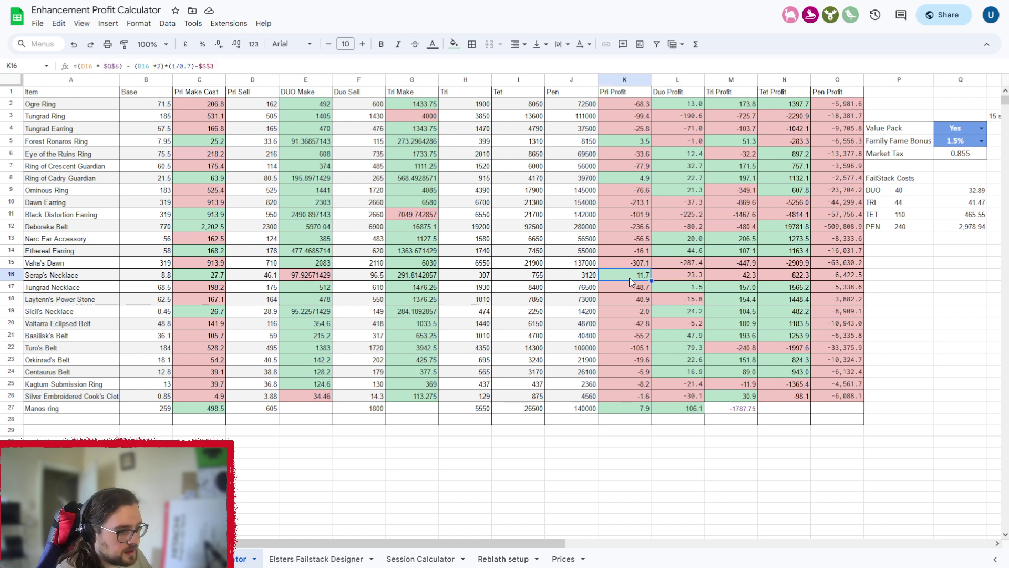
click(629, 374)
click(628, 387)
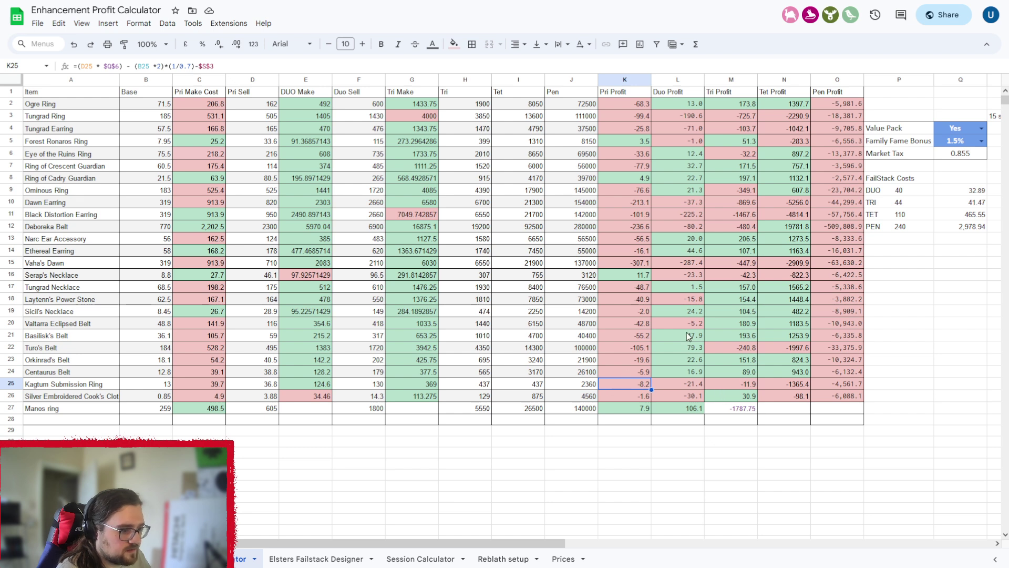
Compare the Pri, Tri and Tet Profit cells of the Ring of Cadry Guardian in row 8.
click(624, 180)
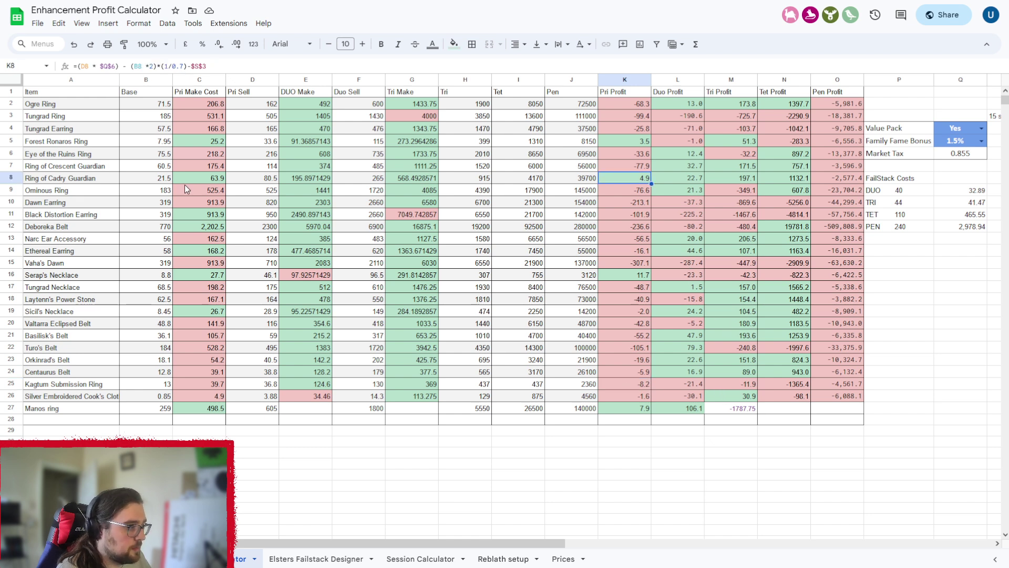
click(794, 176)
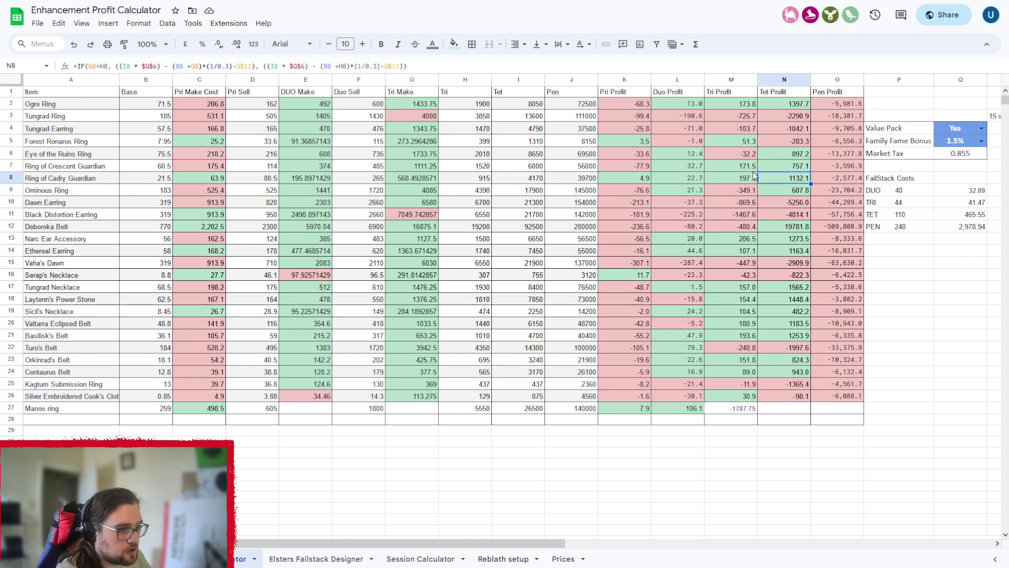
click(623, 180)
click(733, 182)
click(777, 182)
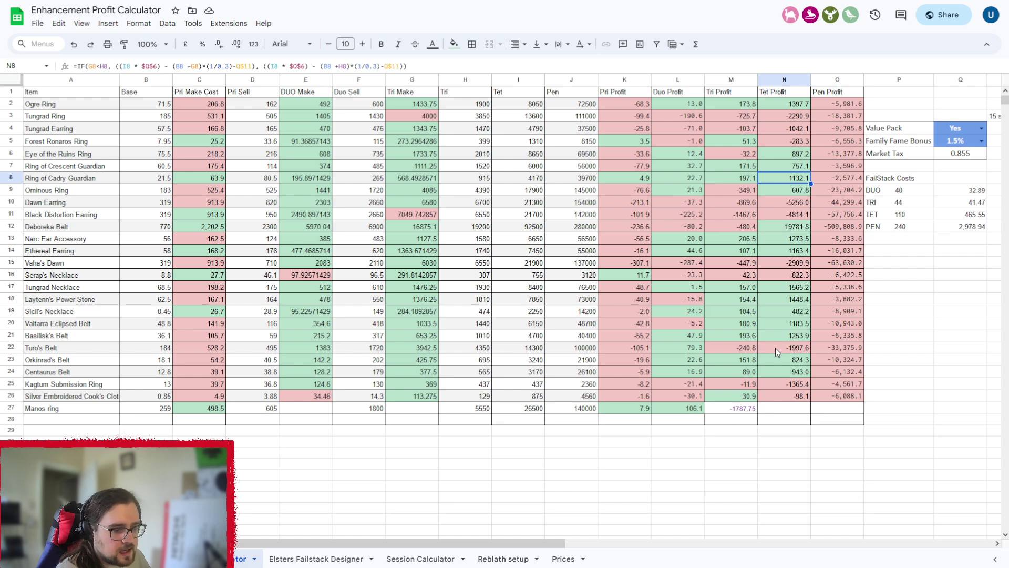
Check the TET failstack cost and the Tungrad Necklace's Tet Profit cell.
click(972, 216)
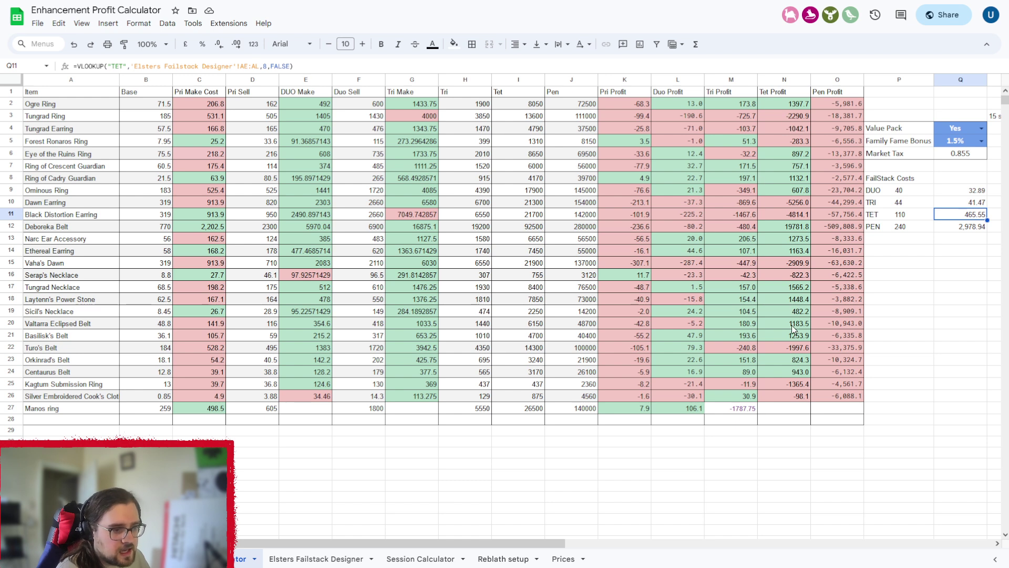
click(780, 288)
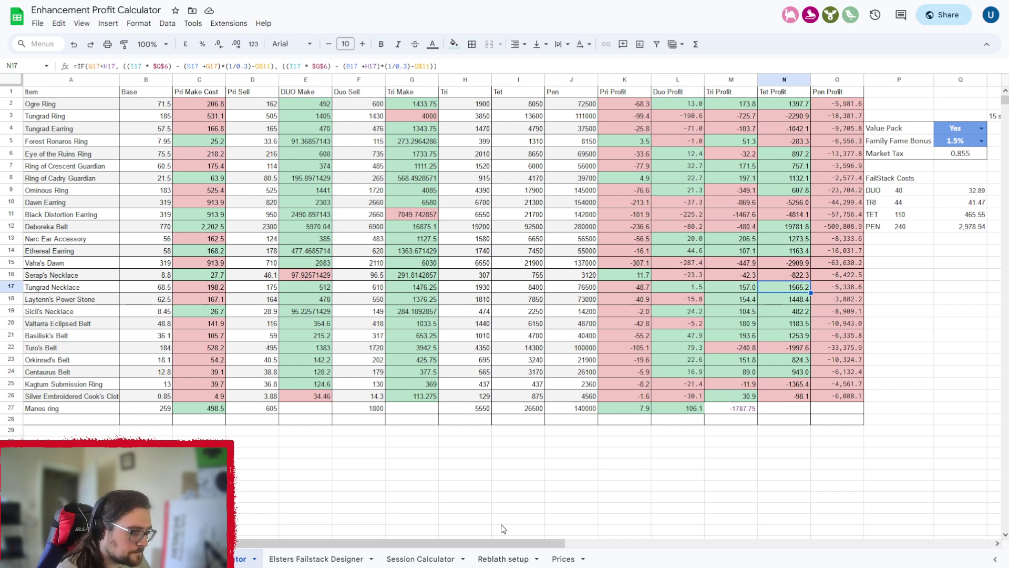
Open the Reblath setup sheet and examine the PRI total formula along with the +15 and +14 rows.
click(488, 560)
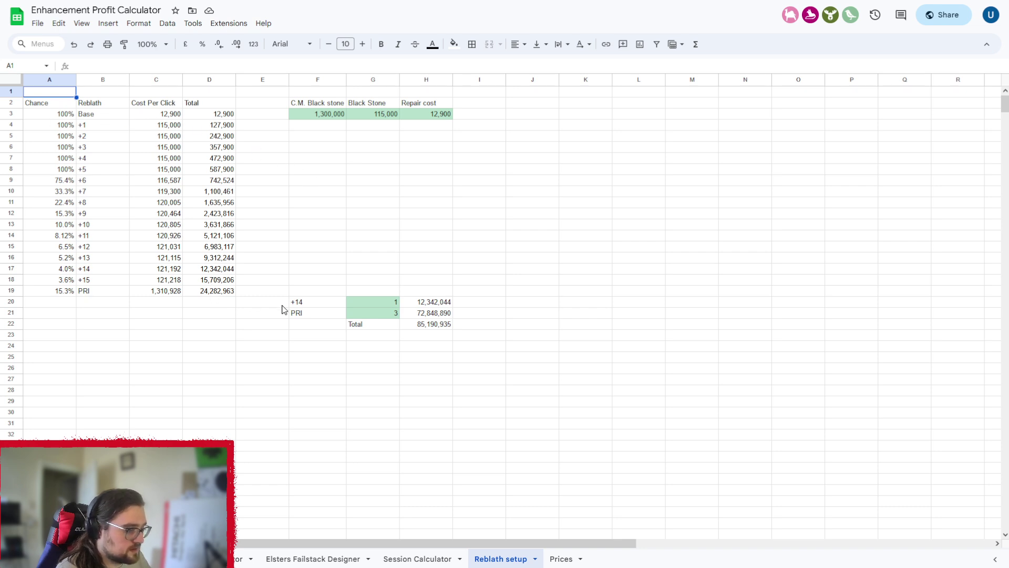
click(206, 297)
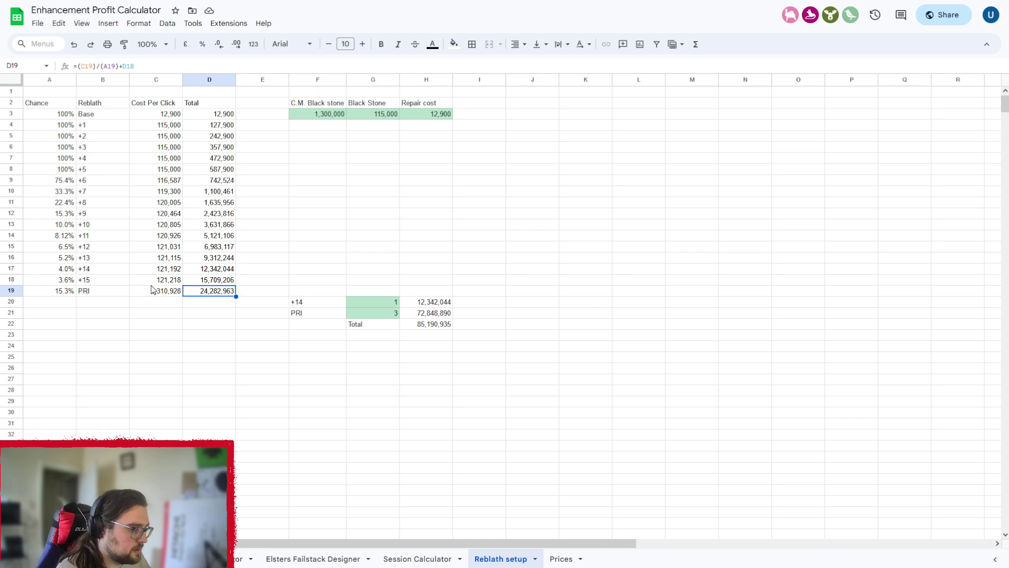
click(111, 299)
click(120, 282)
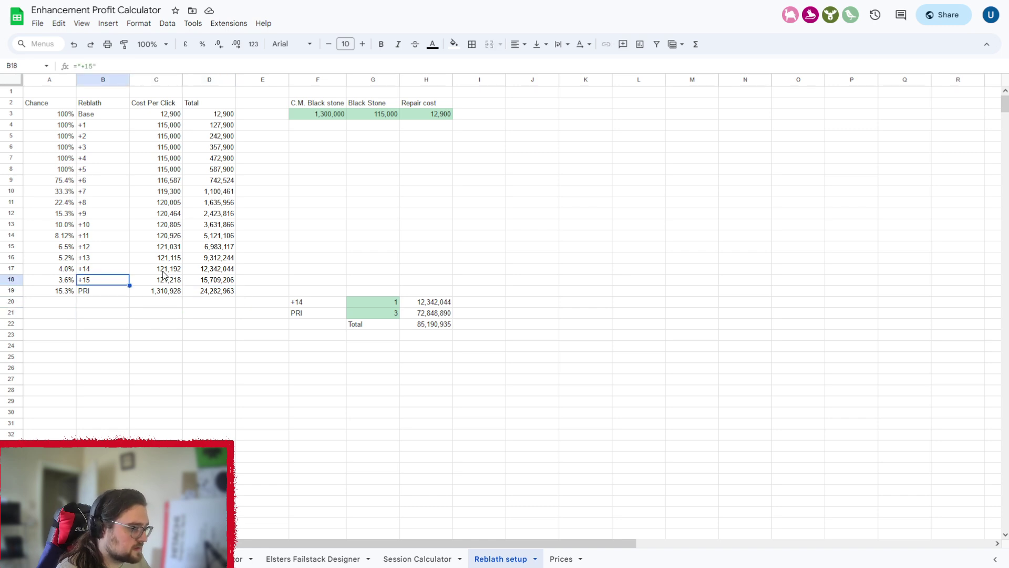
click(162, 272)
click(209, 296)
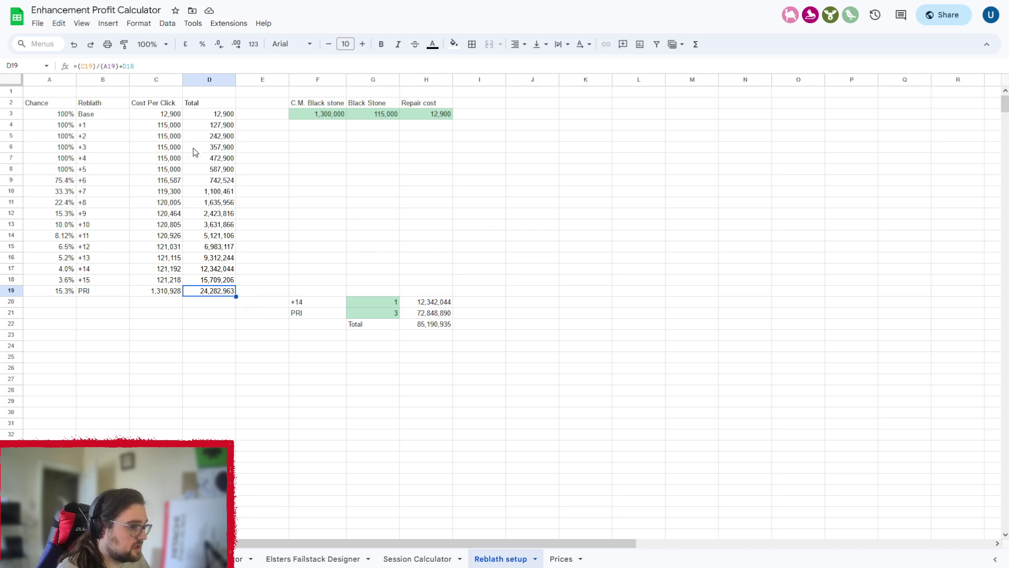
Inspect the C.M. Black stone, Black Stone and Repair cost price cells of the Reblath setup.
click(324, 118)
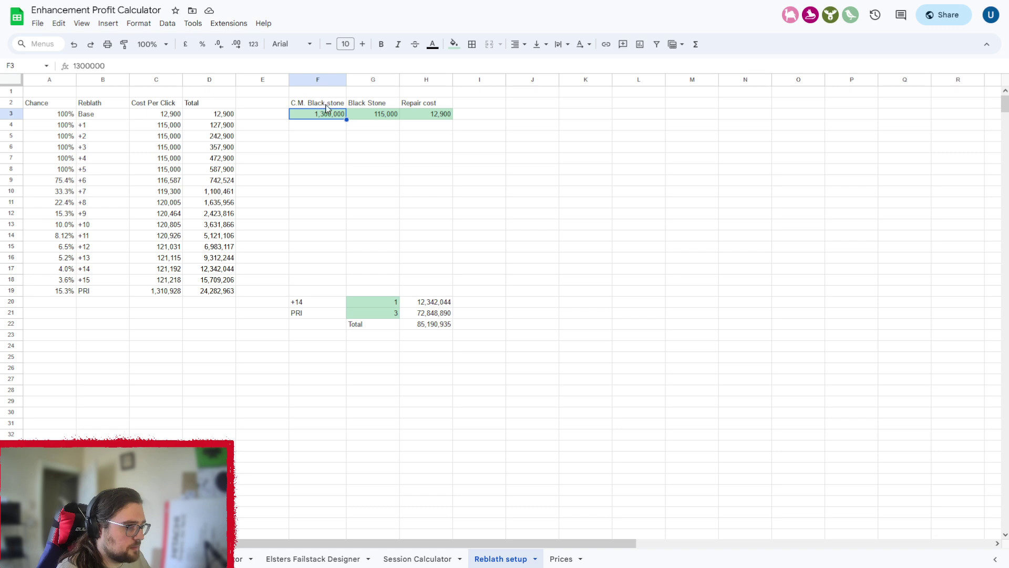
click(376, 114)
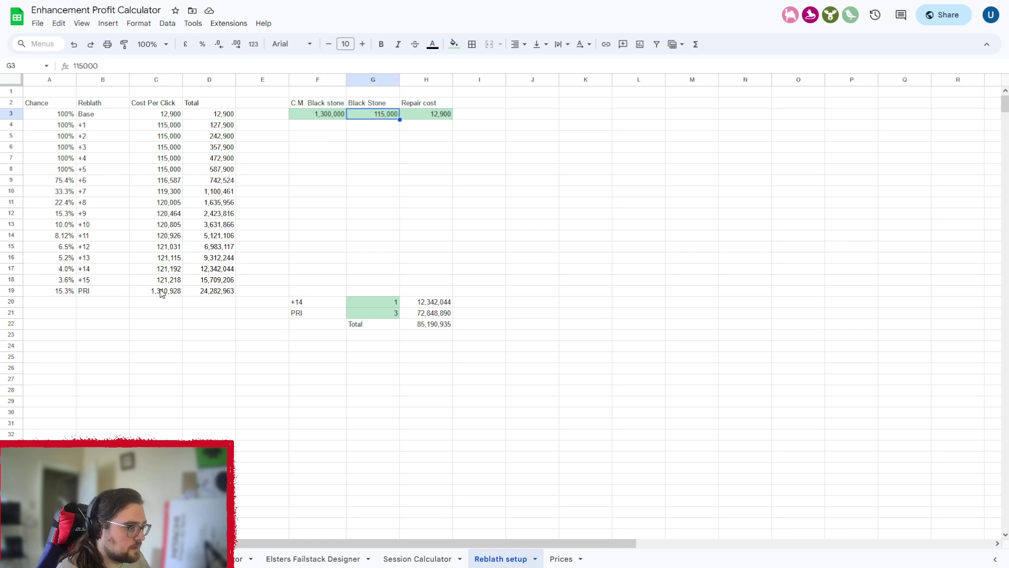
click(421, 113)
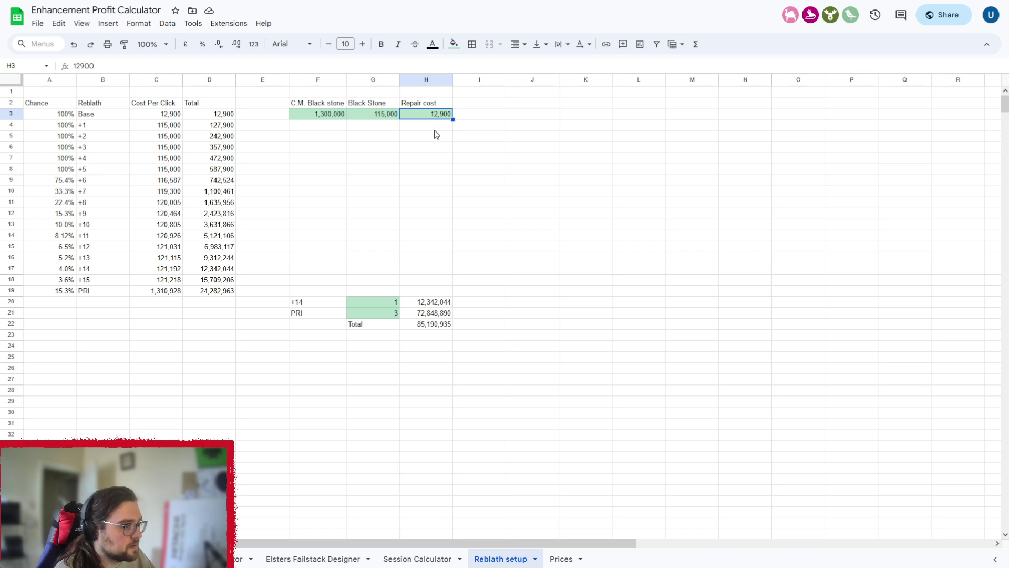
Set both the +14 and PRI Reblath counts to 8 and check their combined Total.
click(373, 302)
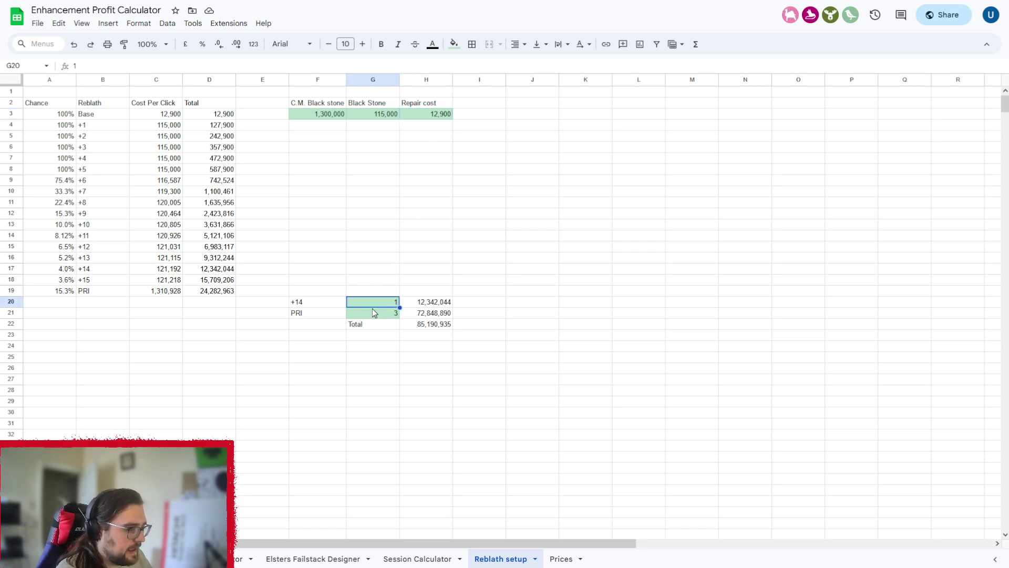
text(8)
key(Return)
text(8)
click(396, 346)
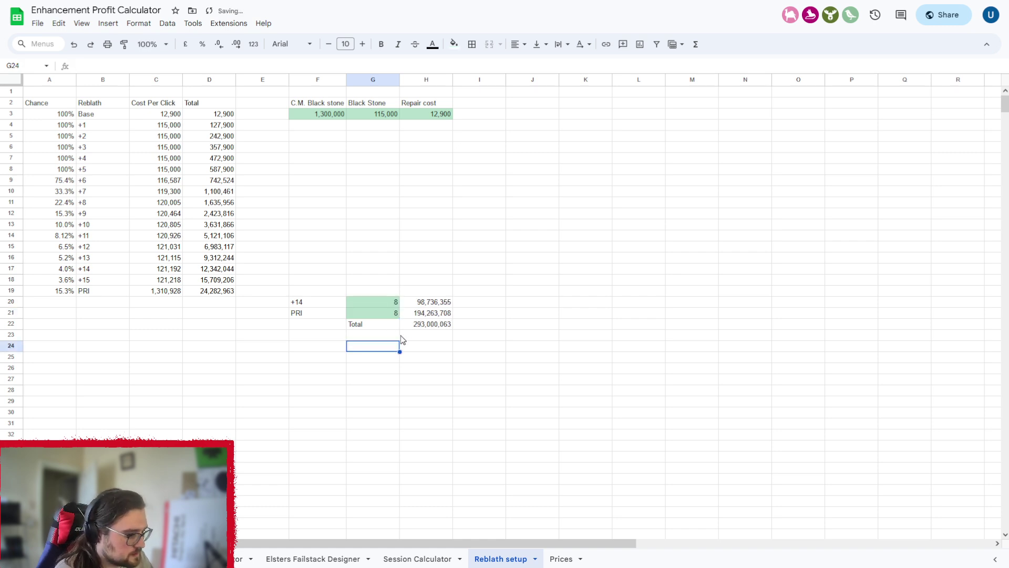
click(423, 323)
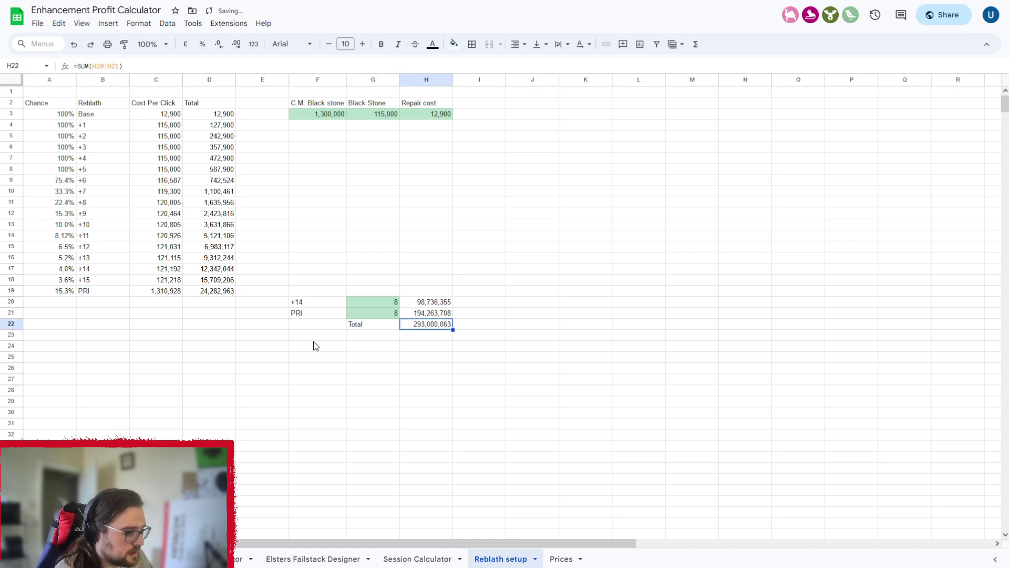
Set the +14 Reblath count to 0.
click(392, 304)
text(0)
click(395, 344)
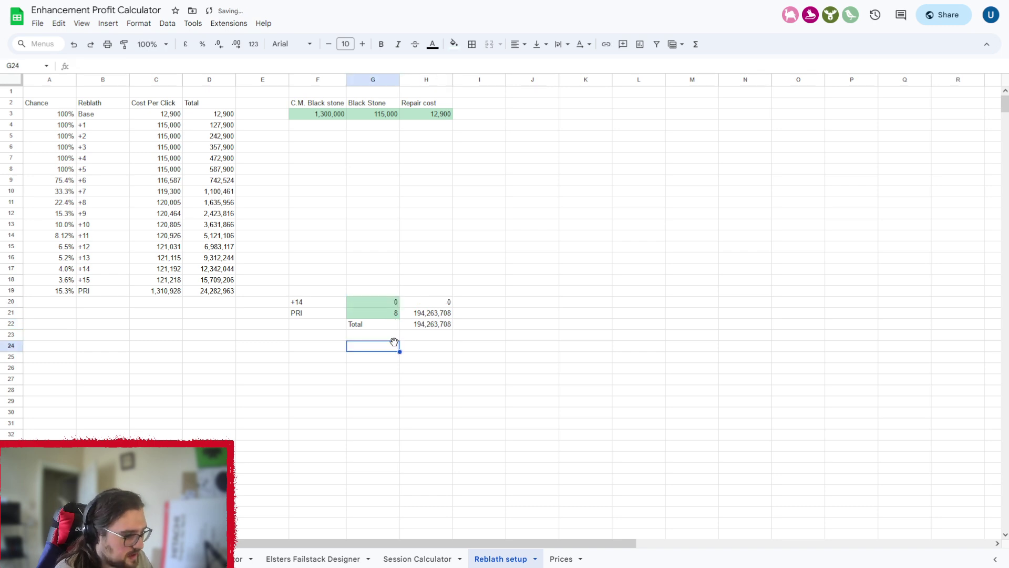
click(386, 314)
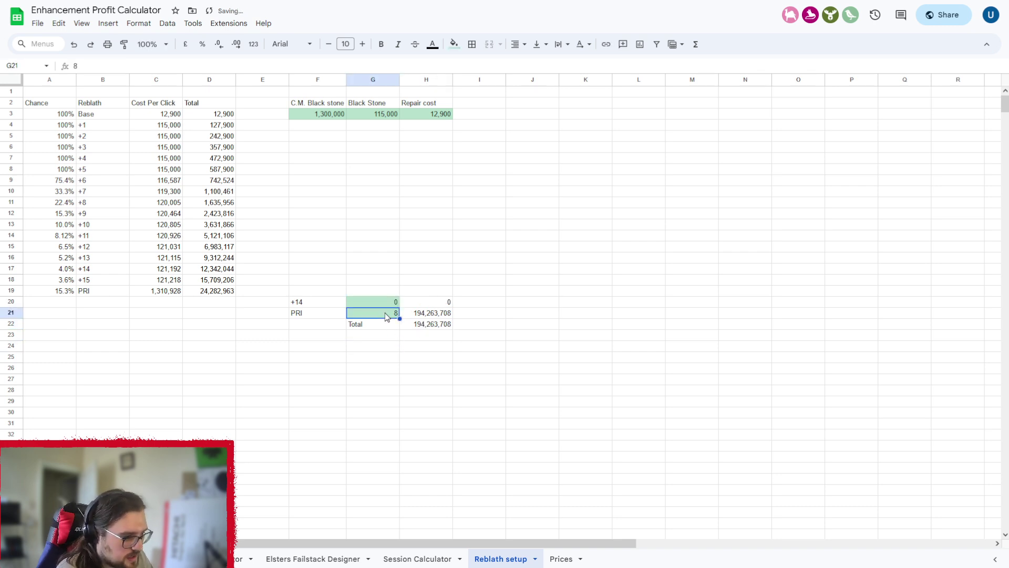
Set the +14 Reblath count to 1.
click(382, 302)
text(1)
drag(397, 347, 423, 346)
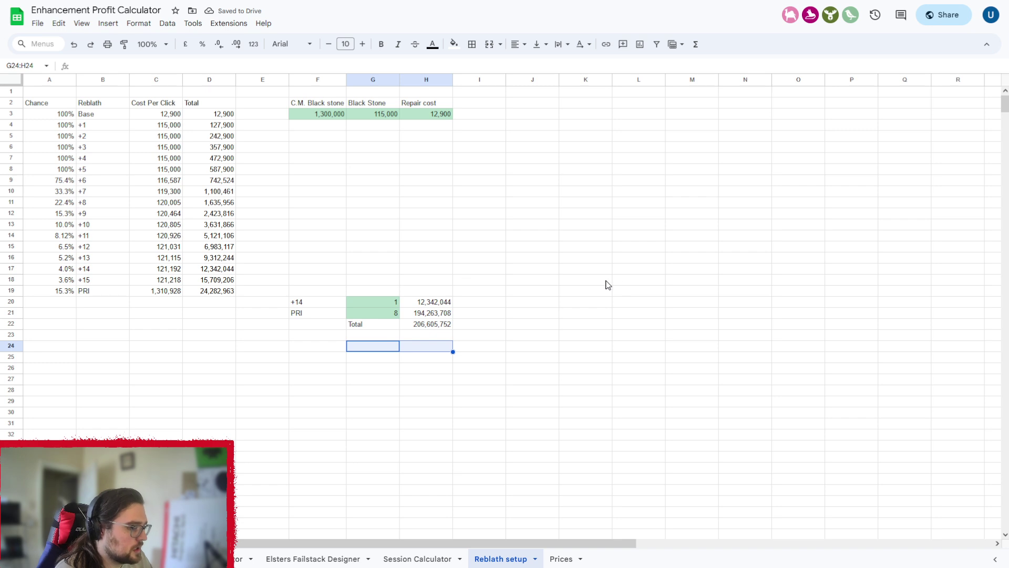
Compare the total cost of one PRI Reblath with the combined Total and the PRI count.
click(220, 290)
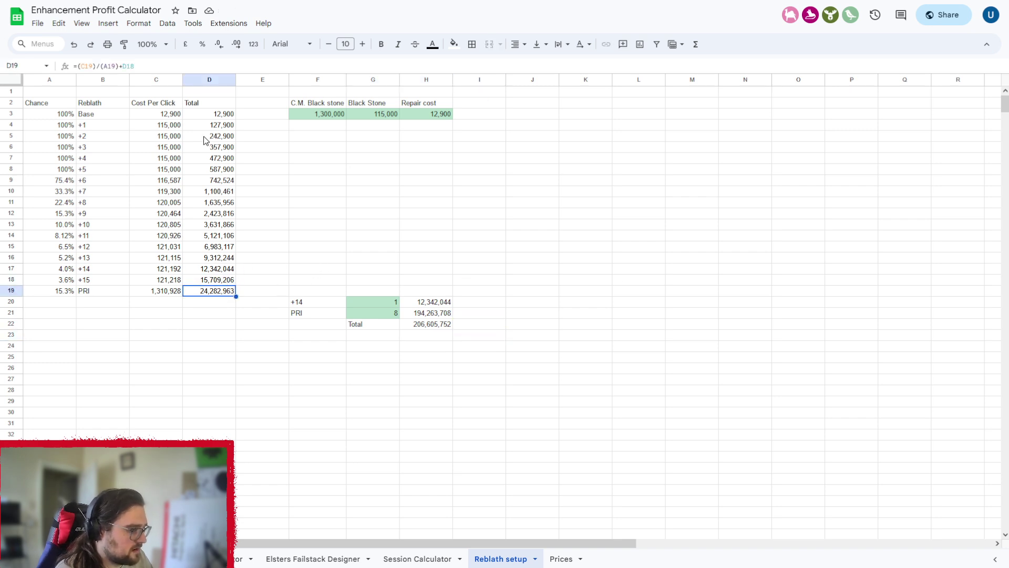
click(437, 324)
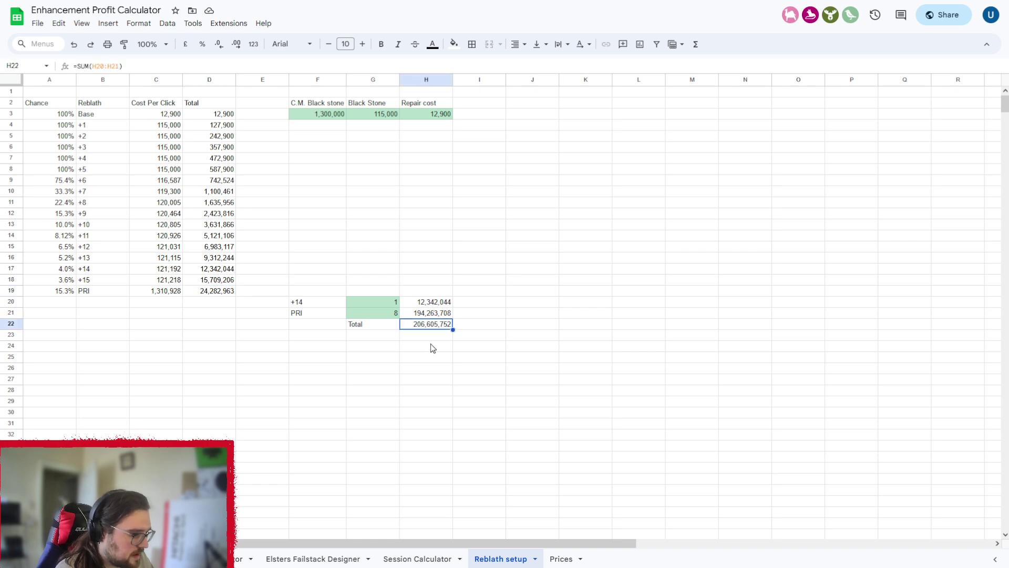
click(383, 311)
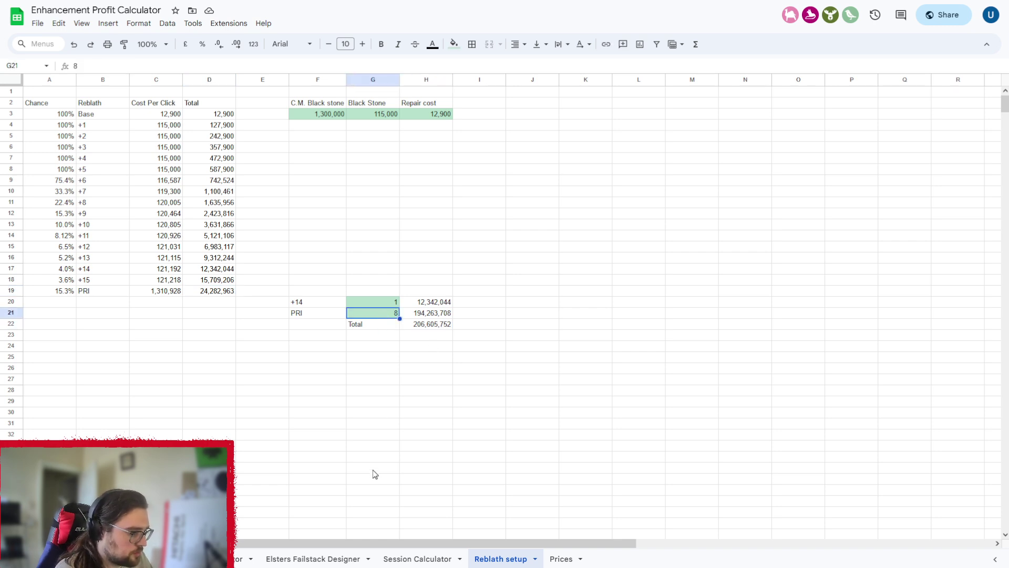
Switch to the Session Calculator sheet and choose Ring of Cadry Guardian as the item.
click(417, 559)
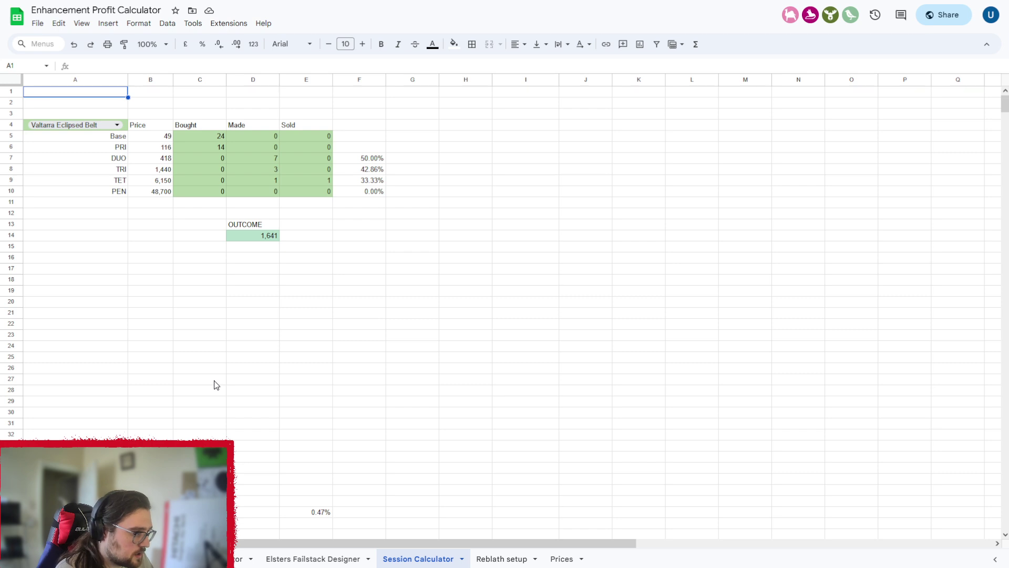
click(109, 126)
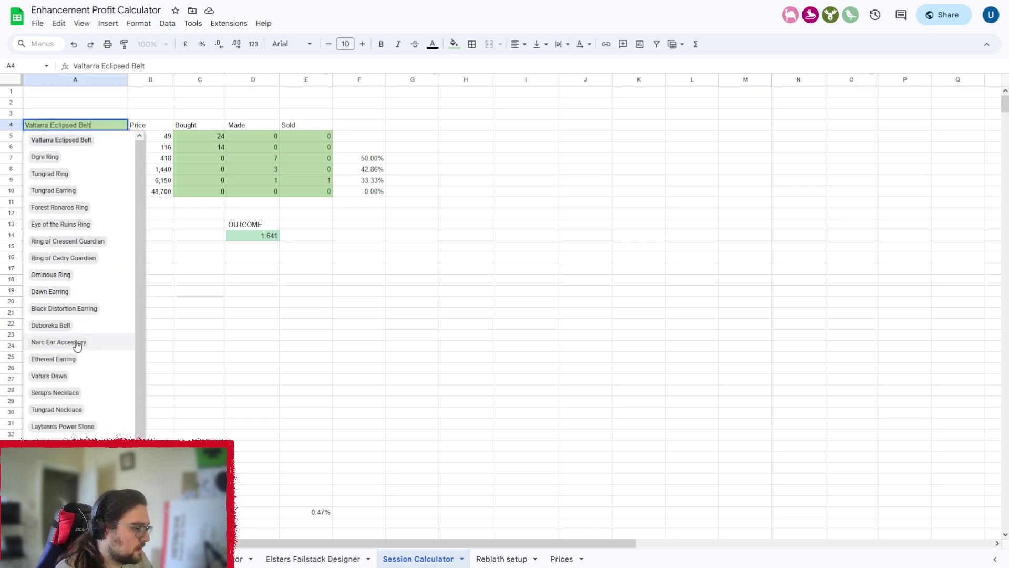
click(67, 258)
Set the Bought quantities to 150 for Base and 0 for PRI.
click(217, 138)
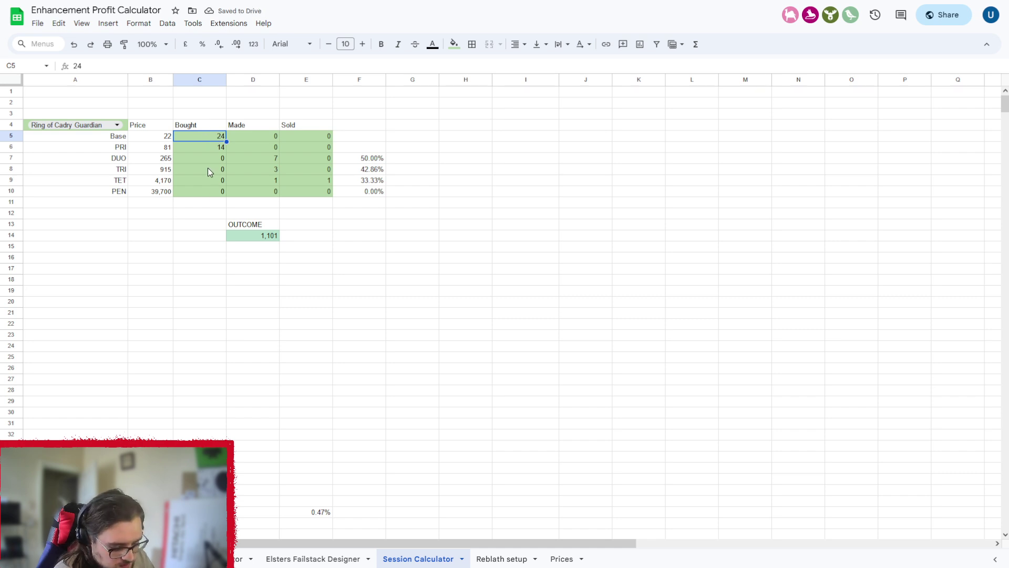
text(150)
click(207, 147)
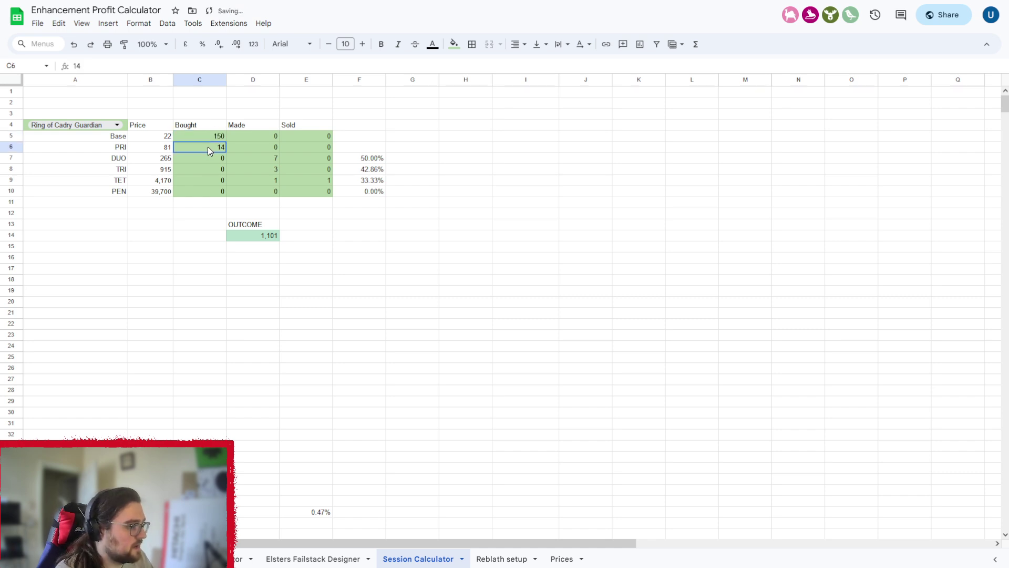
text(0)
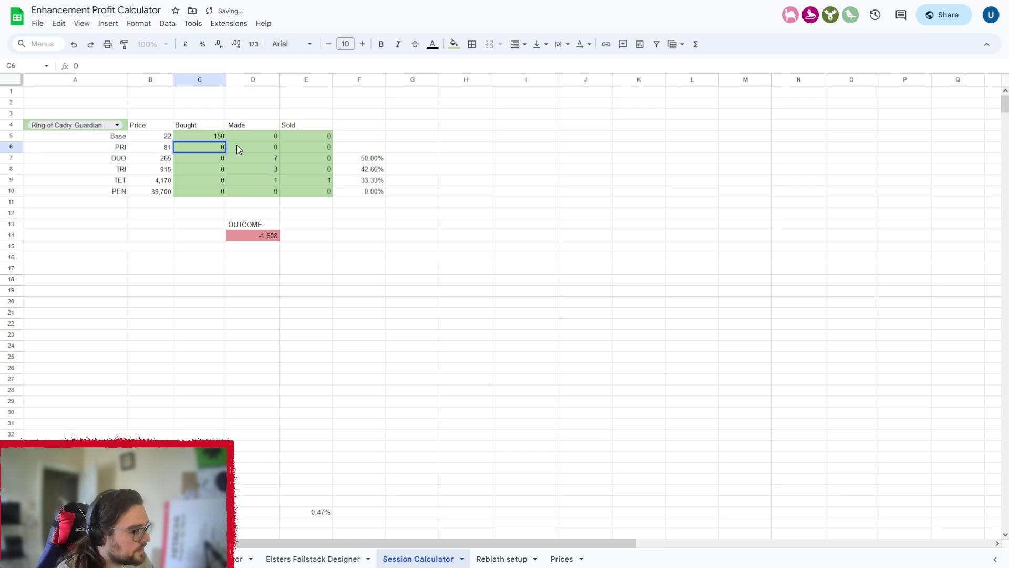
Set the PRI Made quantity to 60.
click(247, 149)
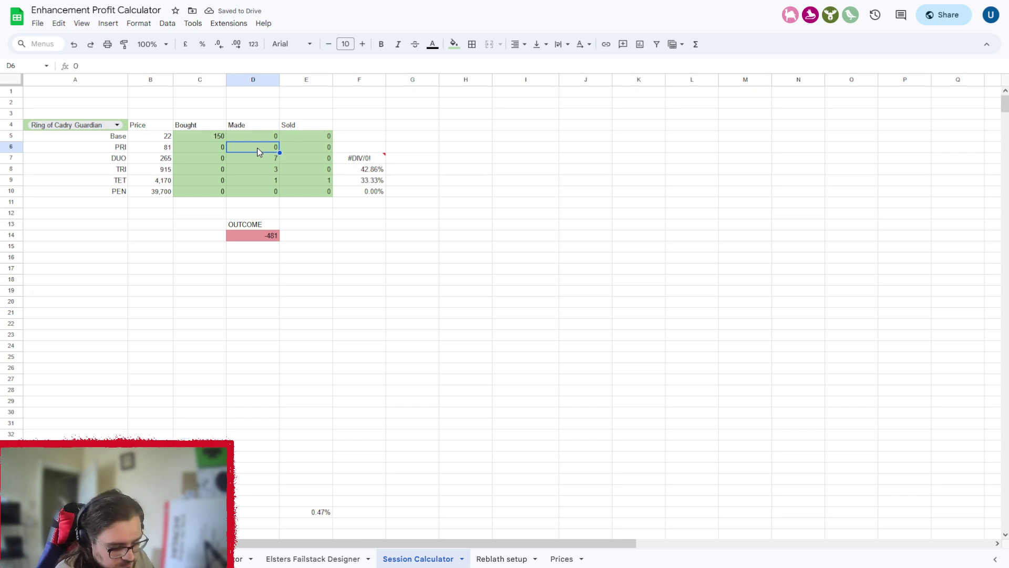
text(6)
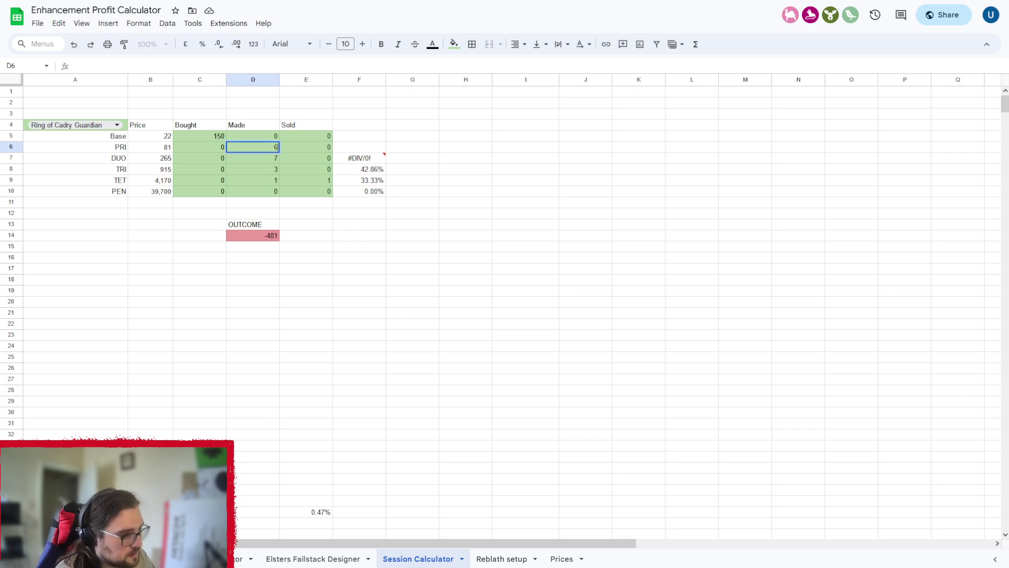
text(0)
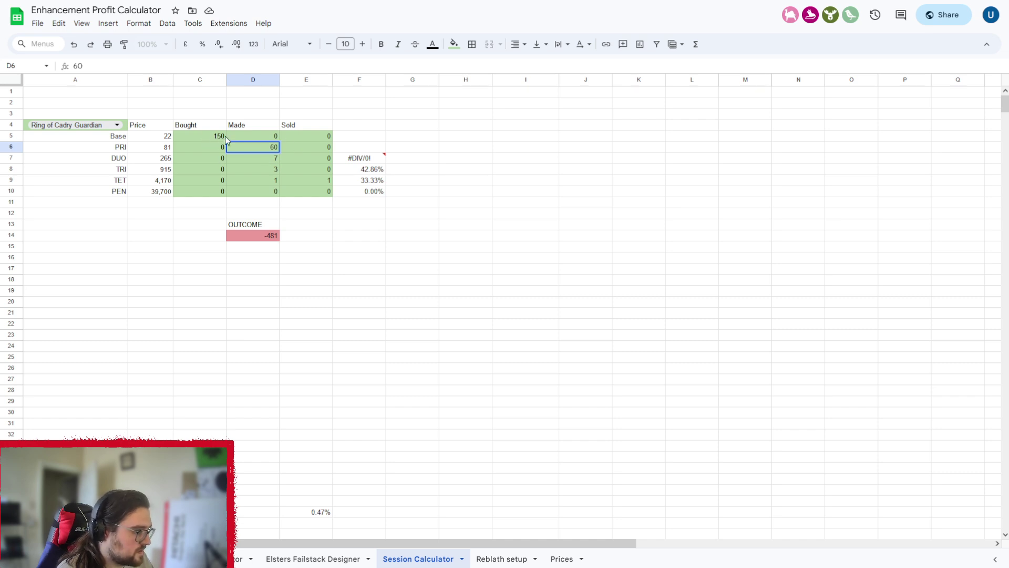
click(235, 159)
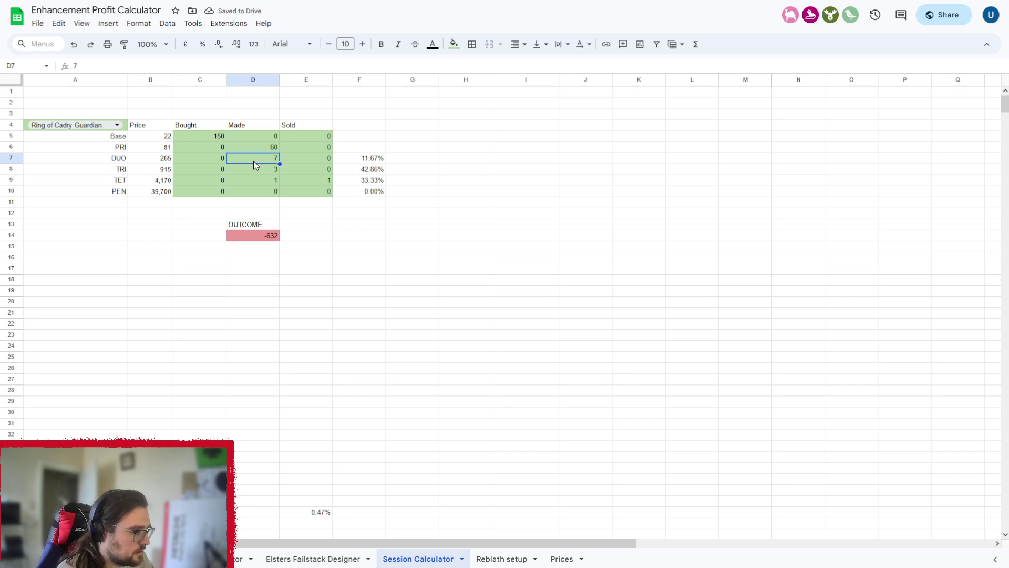
Extend the DUO success-rate formula in F7 up to the PRI row in F6 and check it.
click(356, 156)
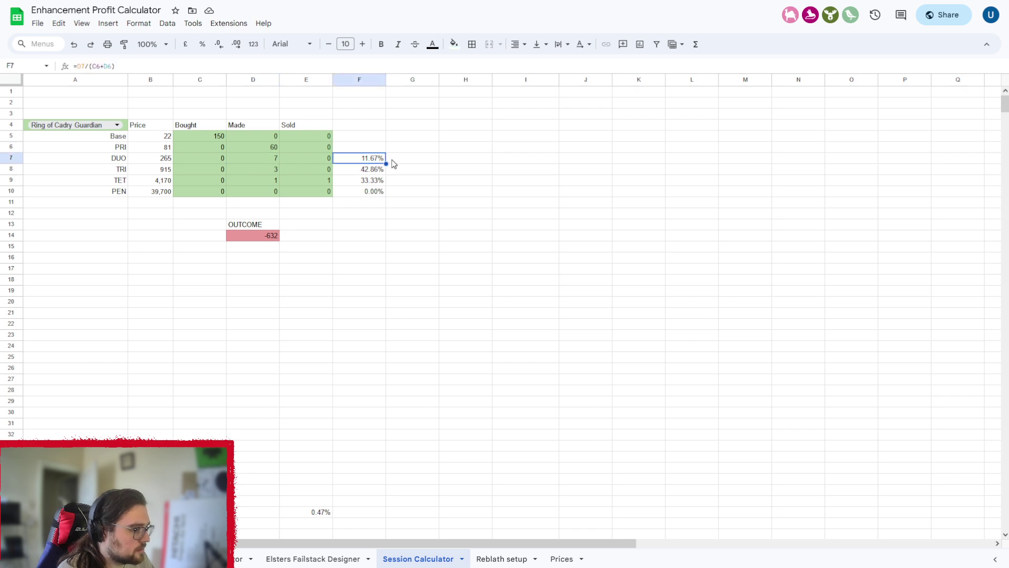
drag(388, 162, 379, 148)
click(397, 188)
click(363, 149)
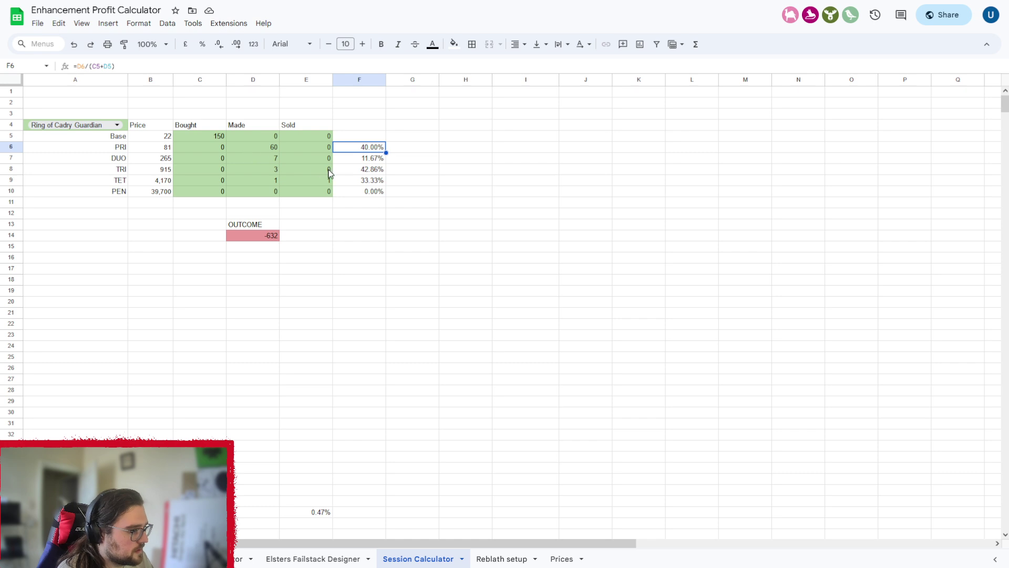
Set the DUO Made quantity to 33.
click(257, 156)
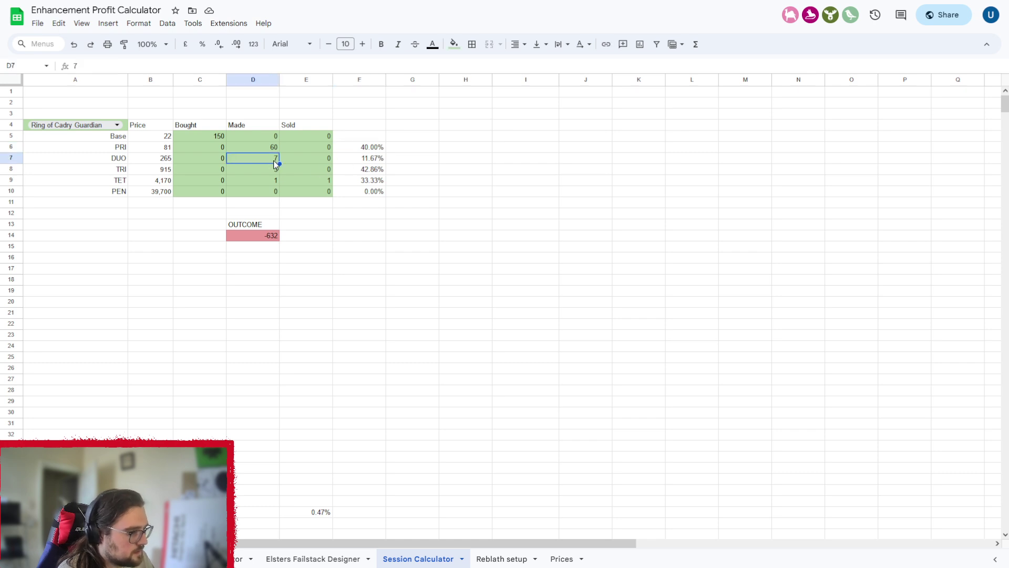
double_click(270, 159)
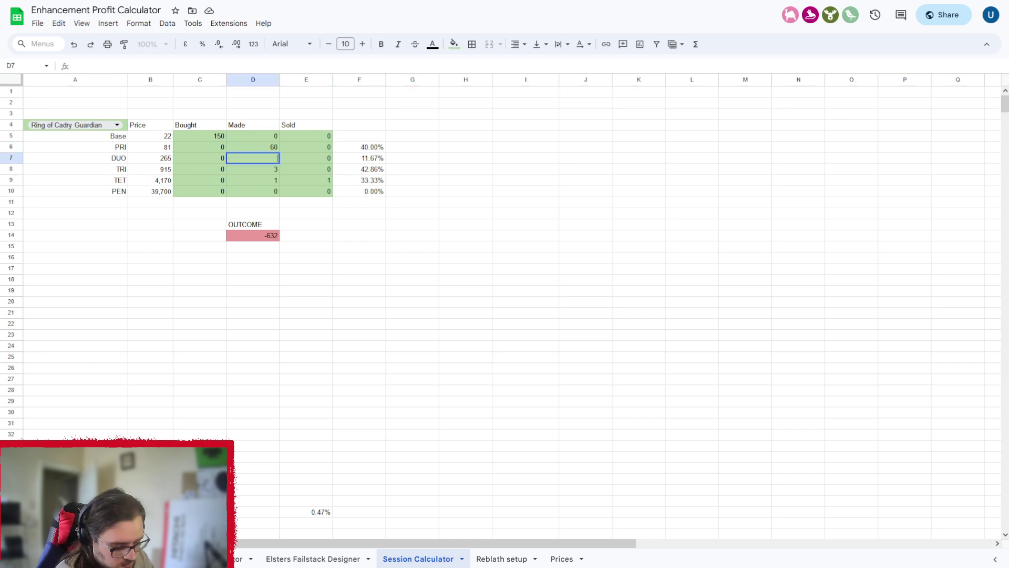
text(33)
key(Return)
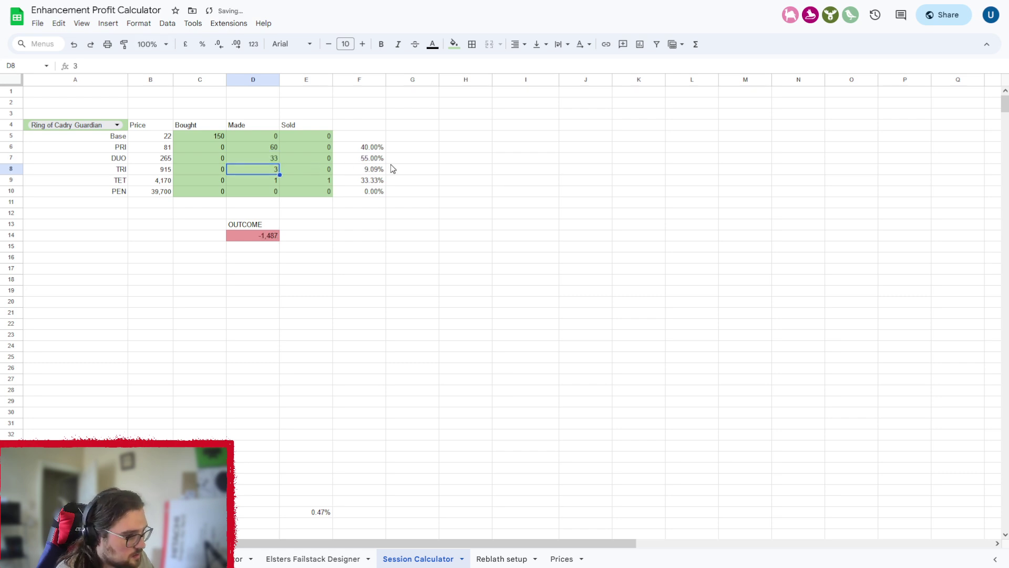
Set the DUO Made quantity to 23.
double_click(269, 159)
double_click(275, 158)
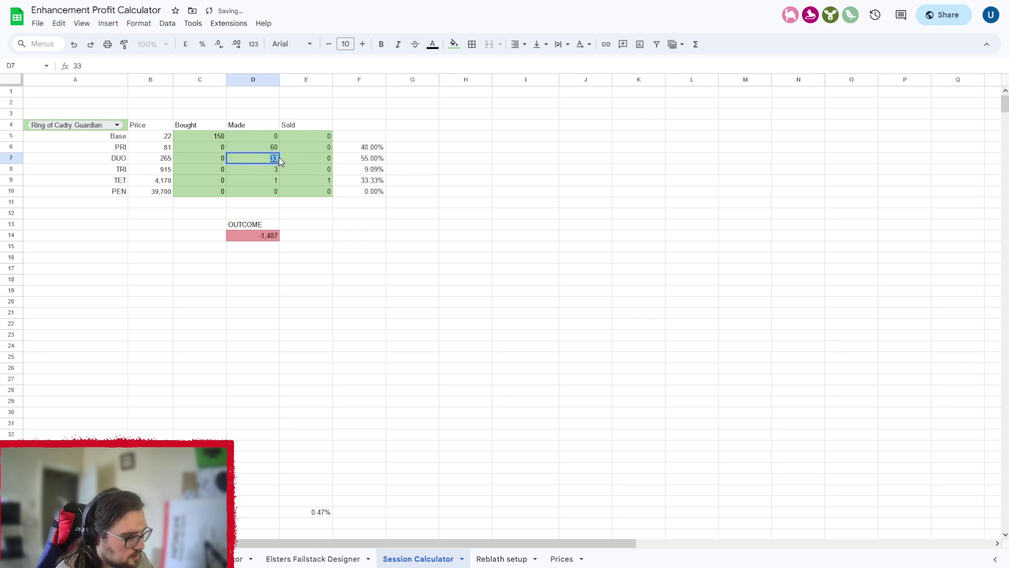
text(23)
key(Return)
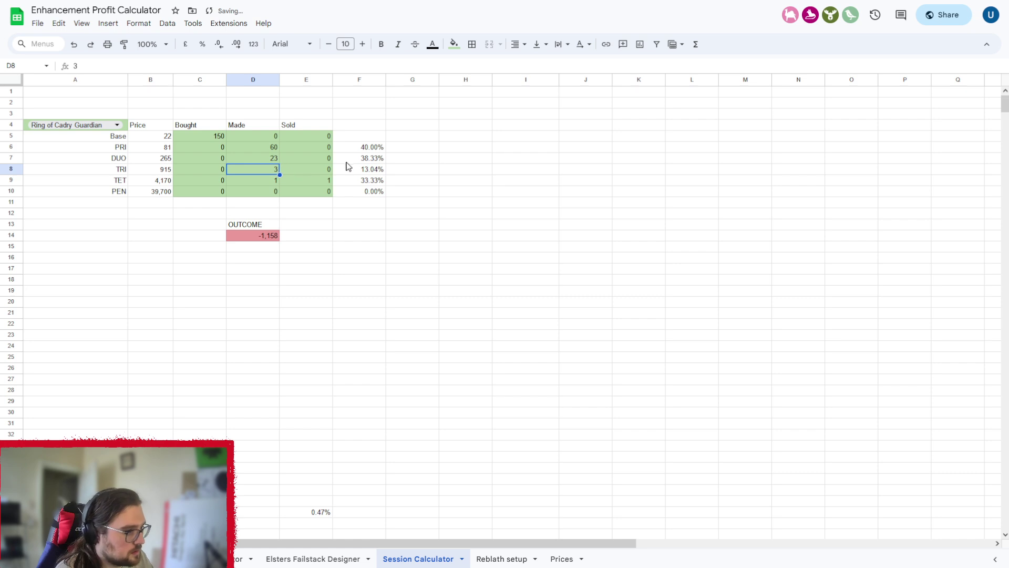
double_click(272, 158)
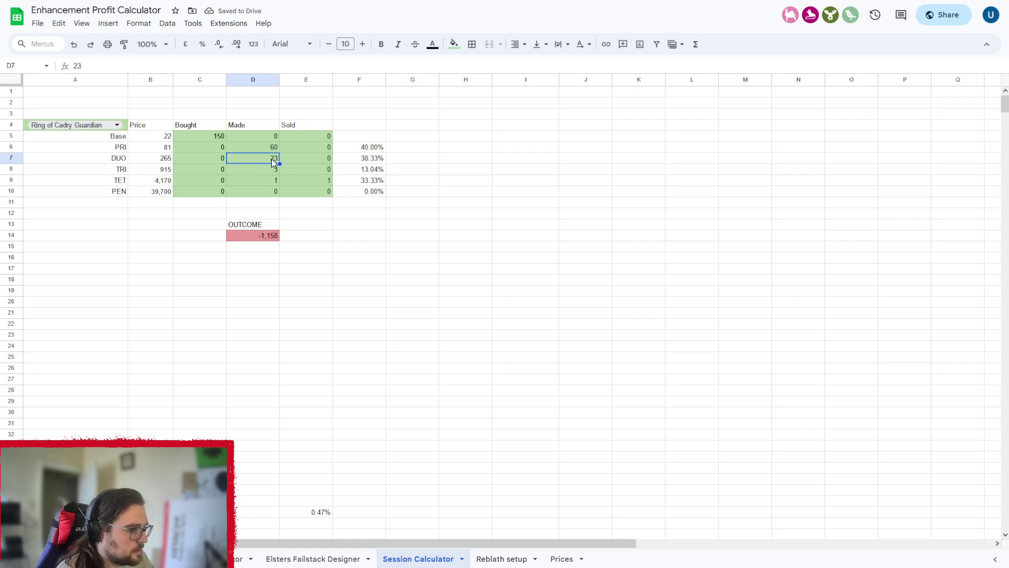
Set the Made quantities to 30 for DUO, 12 for TRI and 3 for TET.
text(3)
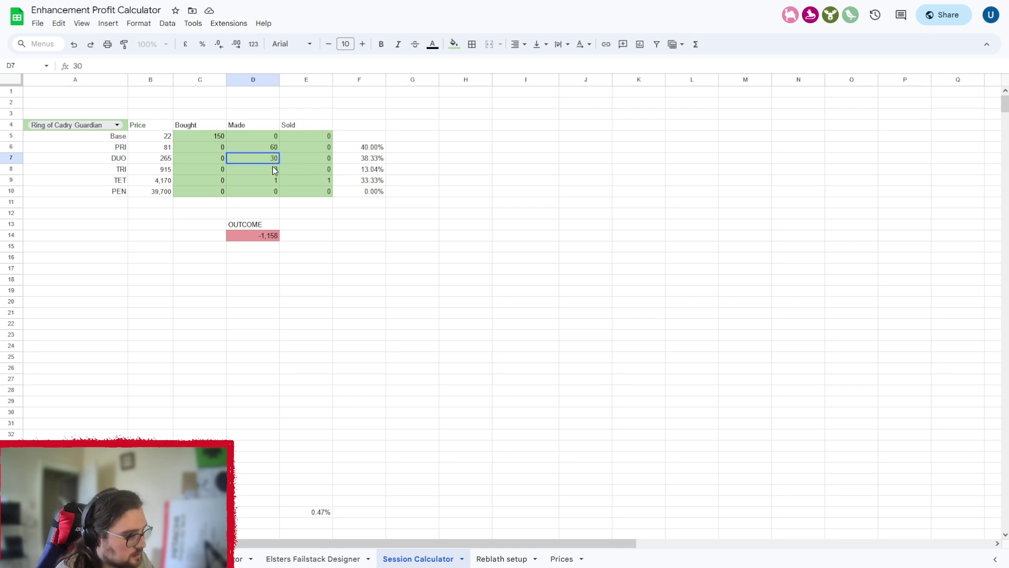
text(0)
key(Return)
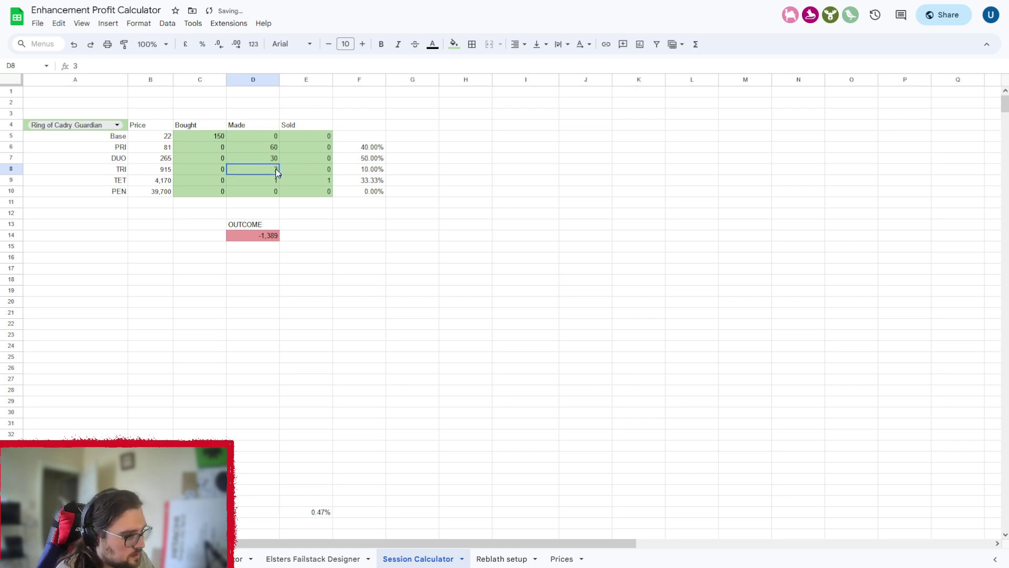
double_click(275, 170)
text(12)
key(Return)
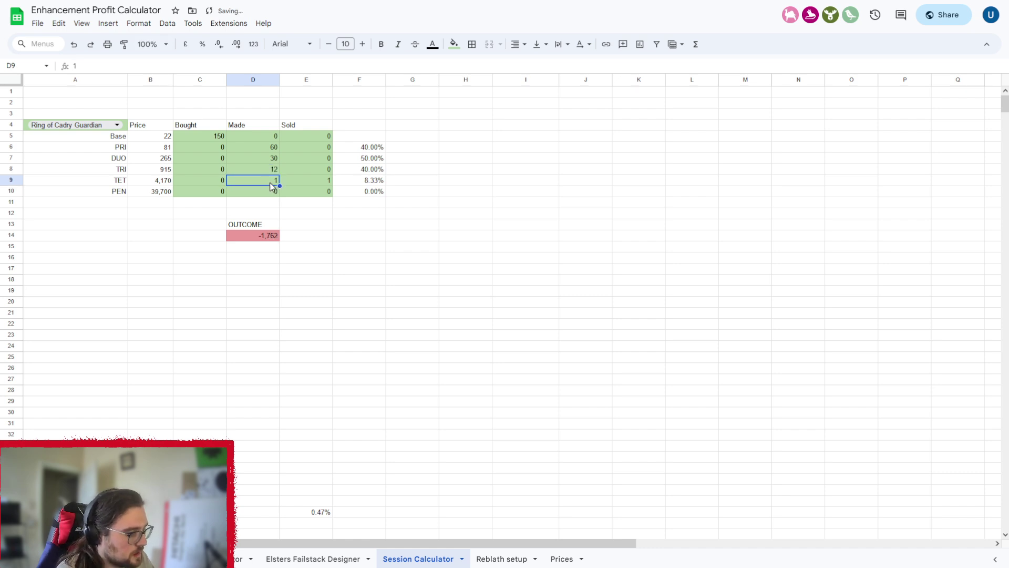
double_click(272, 180)
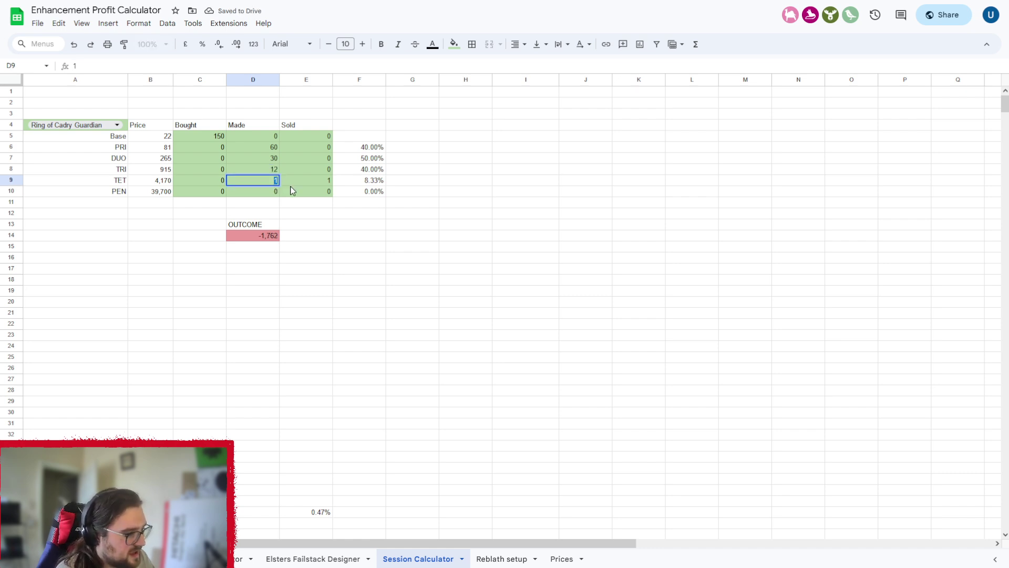
text(3)
key(Return)
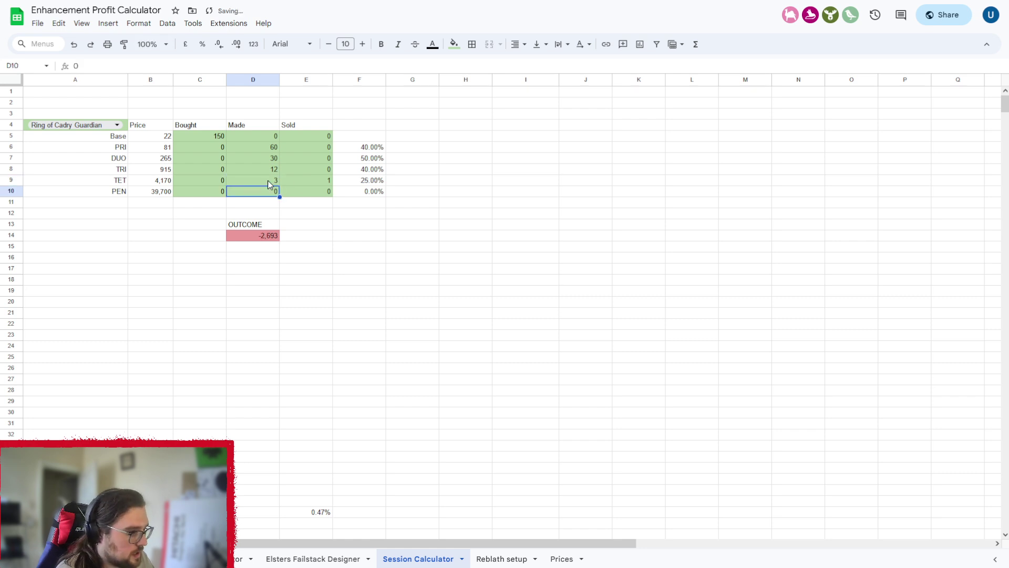
Try a TET Made quantity of 4 and put it back to 3.
double_click(275, 180)
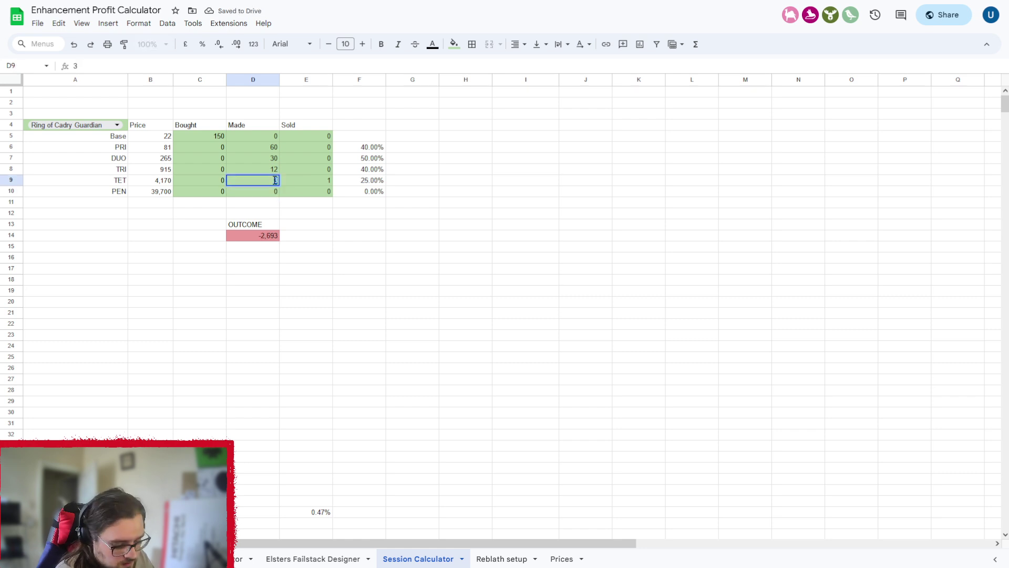
text(4)
key(Return)
click(269, 179)
text(3)
key(Return)
Set the TET Sold quantity to 3.
click(315, 181)
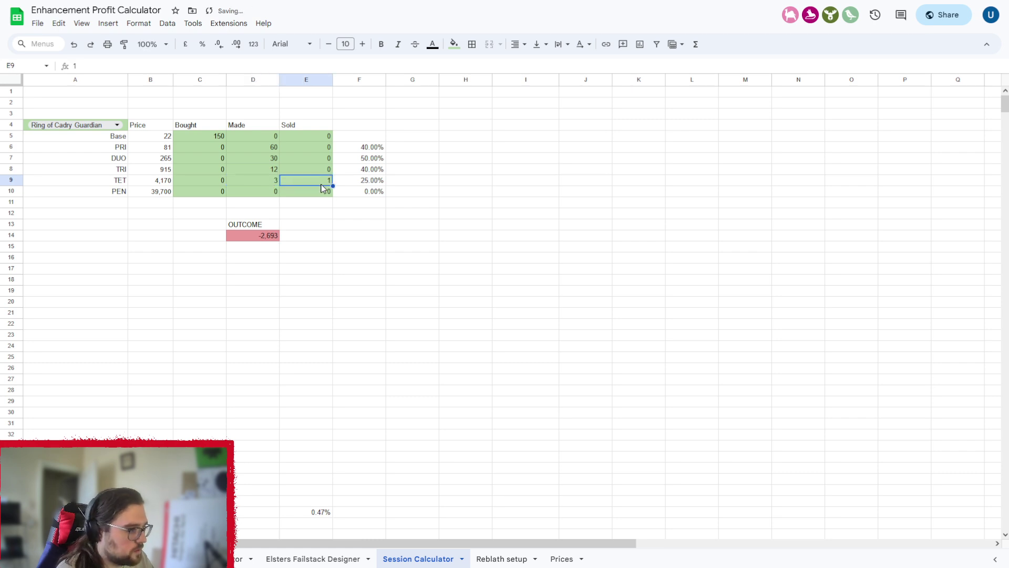
text(3)
click(382, 210)
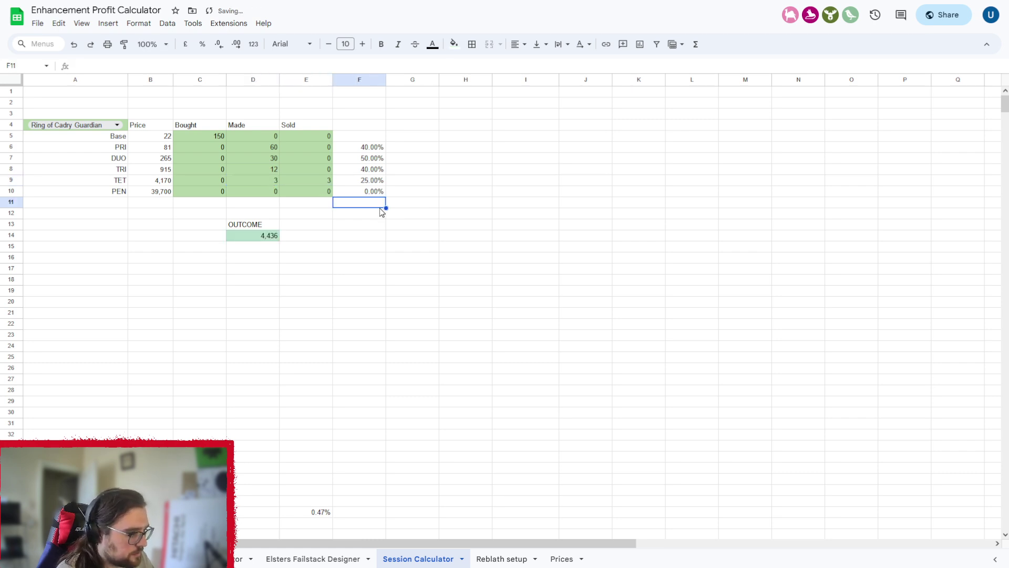
Examine the session outcome in D14 and the Made quantities from PRI through TET that feed it.
click(265, 236)
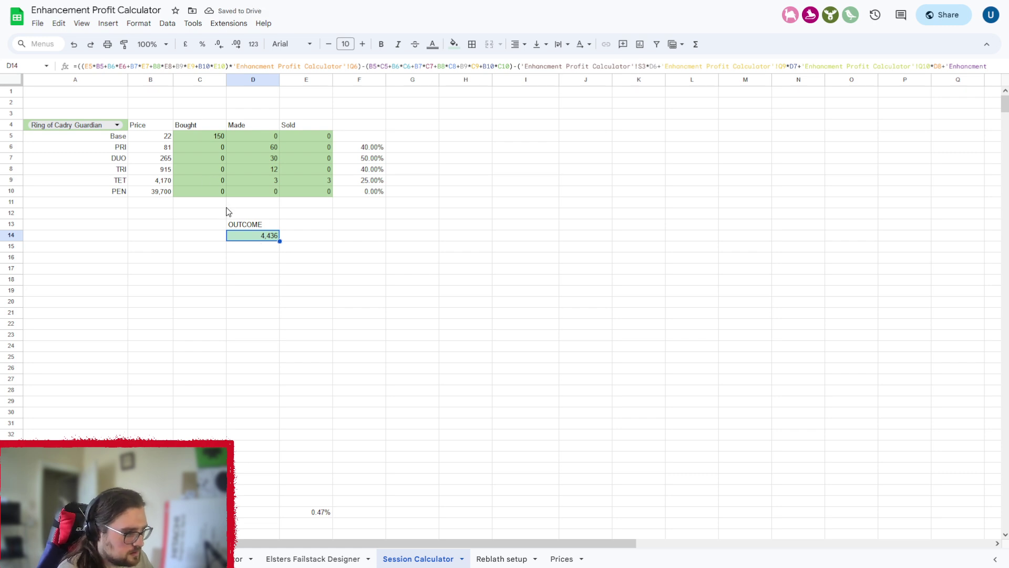
click(265, 178)
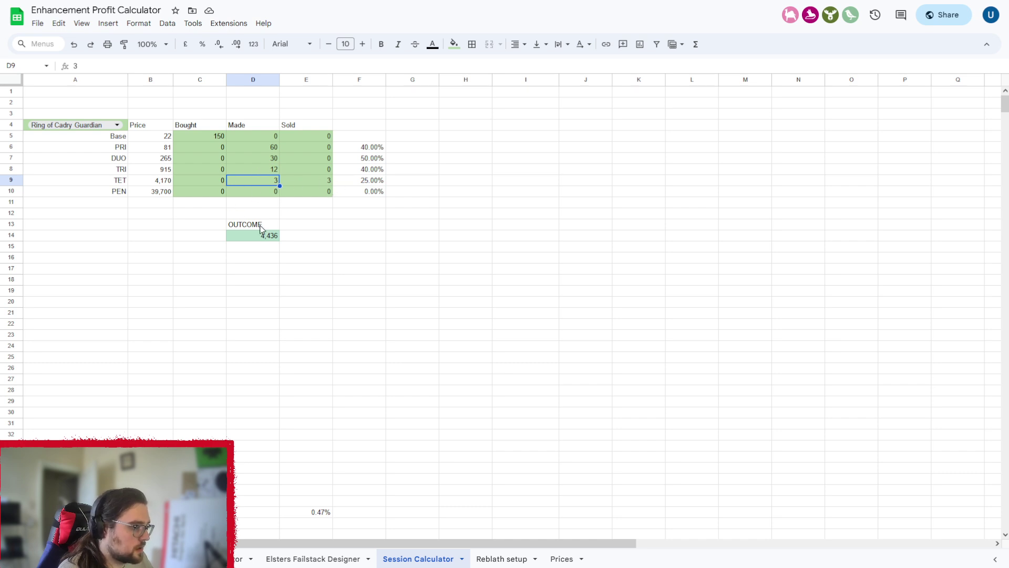
click(251, 170)
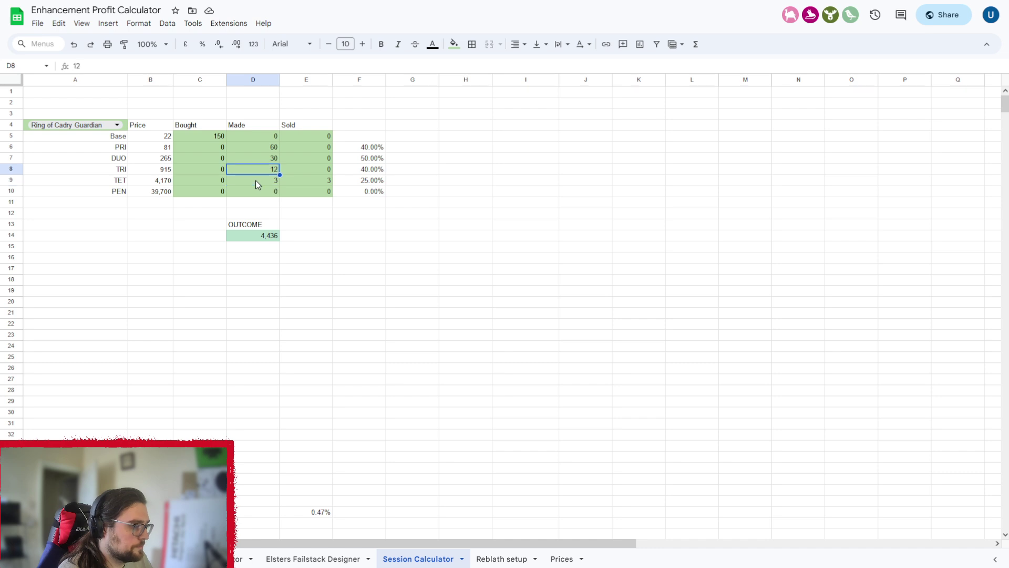
click(254, 146)
click(252, 157)
click(253, 169)
click(254, 180)
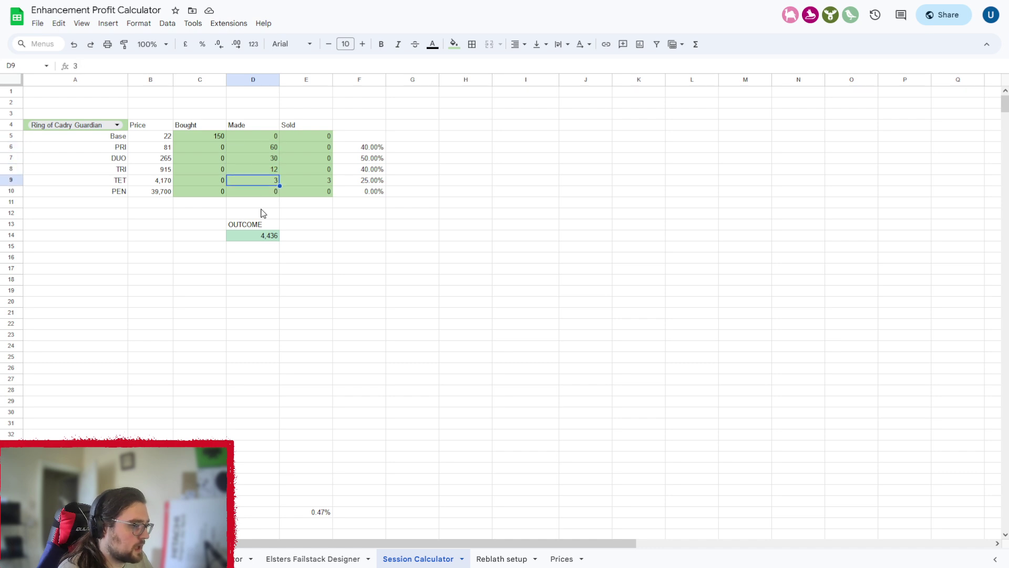
Delete the stray percentage formula in cell E39 of the Session Calculator sheet.
click(304, 516)
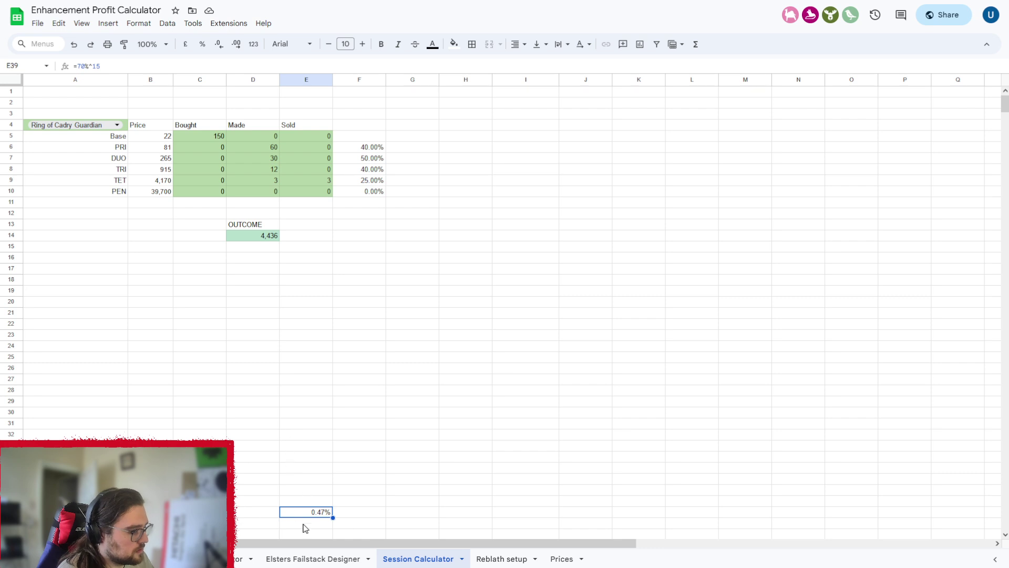
key(Delete)
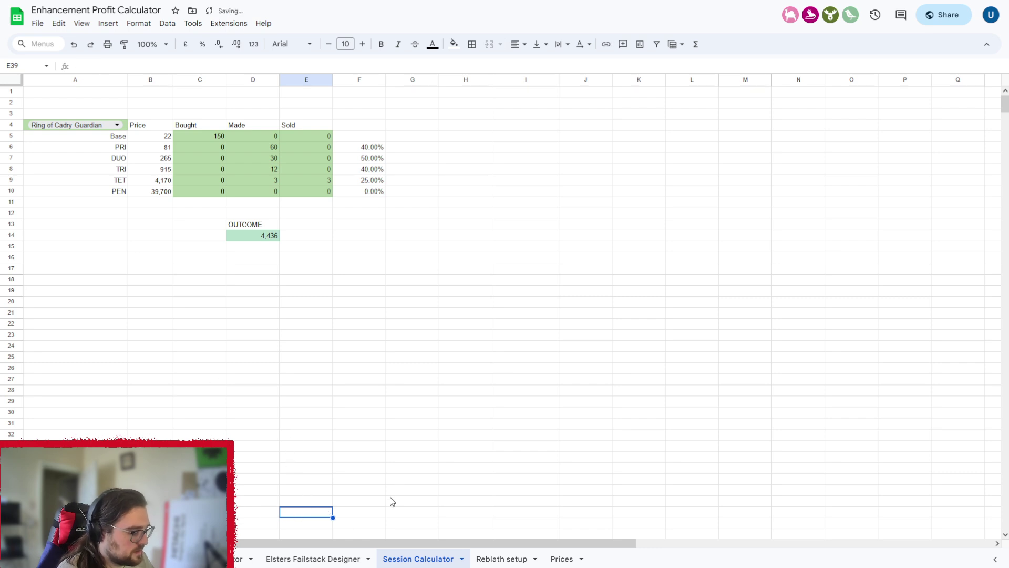
click(376, 471)
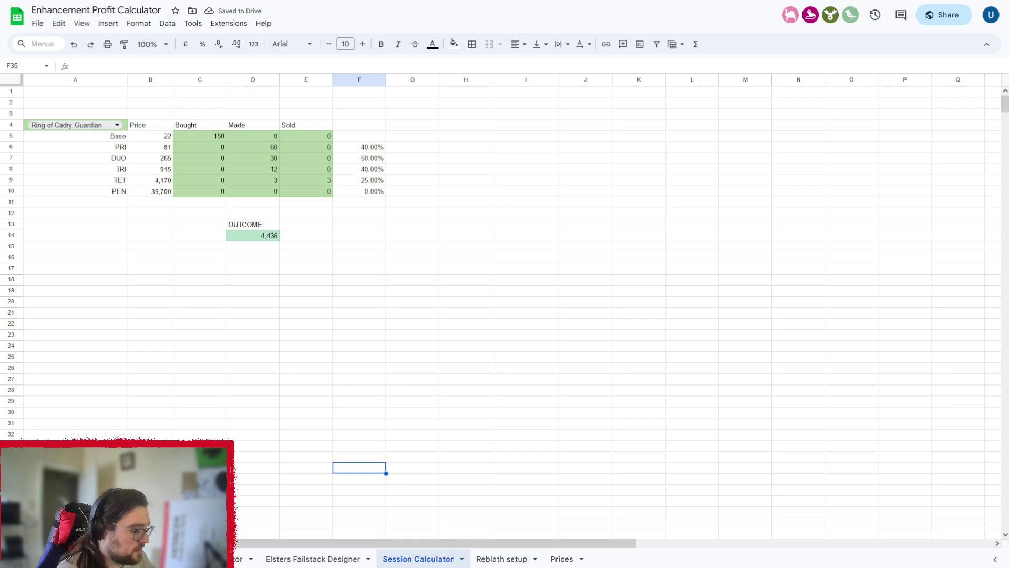
Return to the main Enhancement Profit Calculator sheet and look across its profit columns and failstack costs.
click(240, 558)
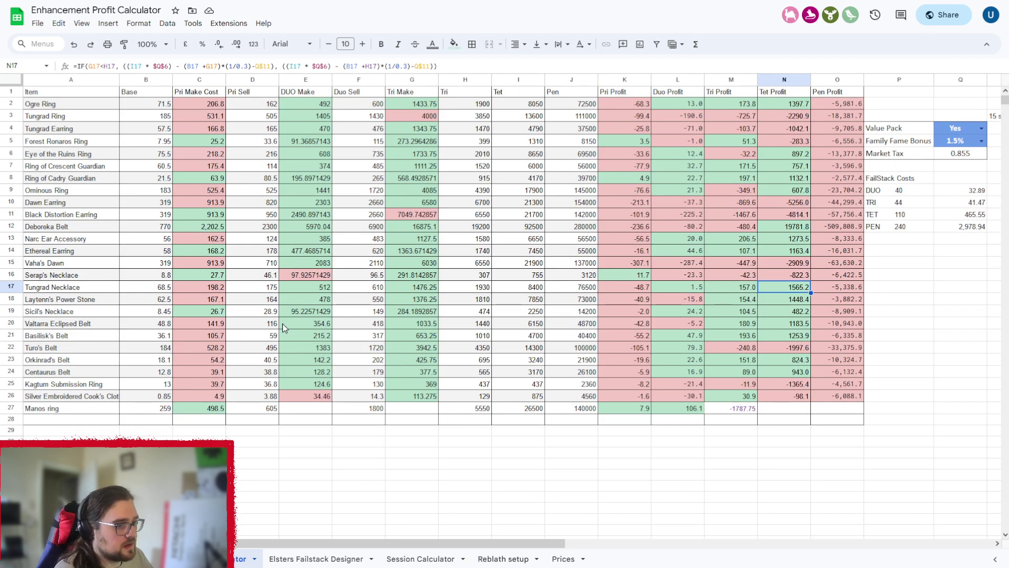
scroll(451, 534, right, 3)
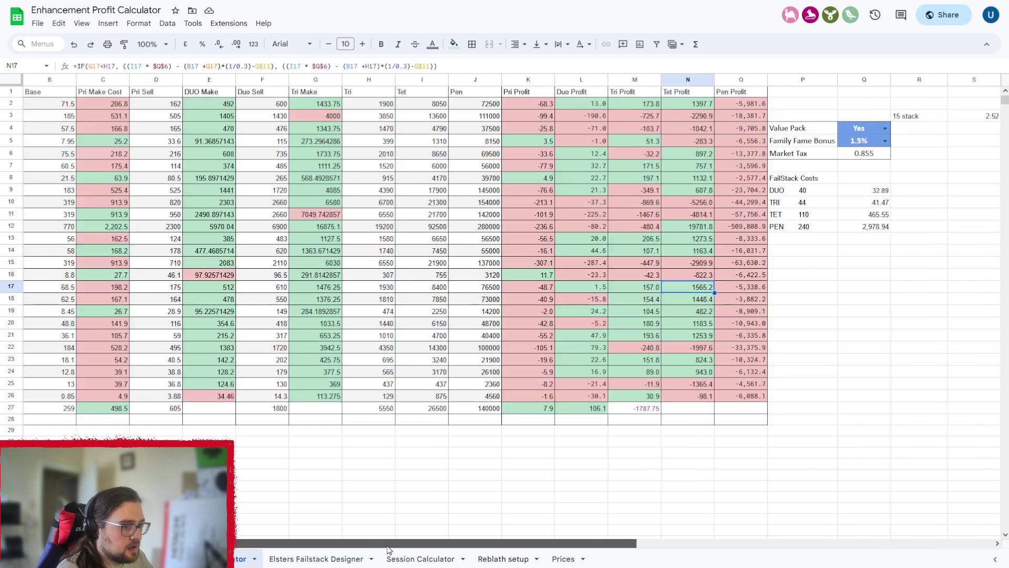
scroll(464, 519, left, 3)
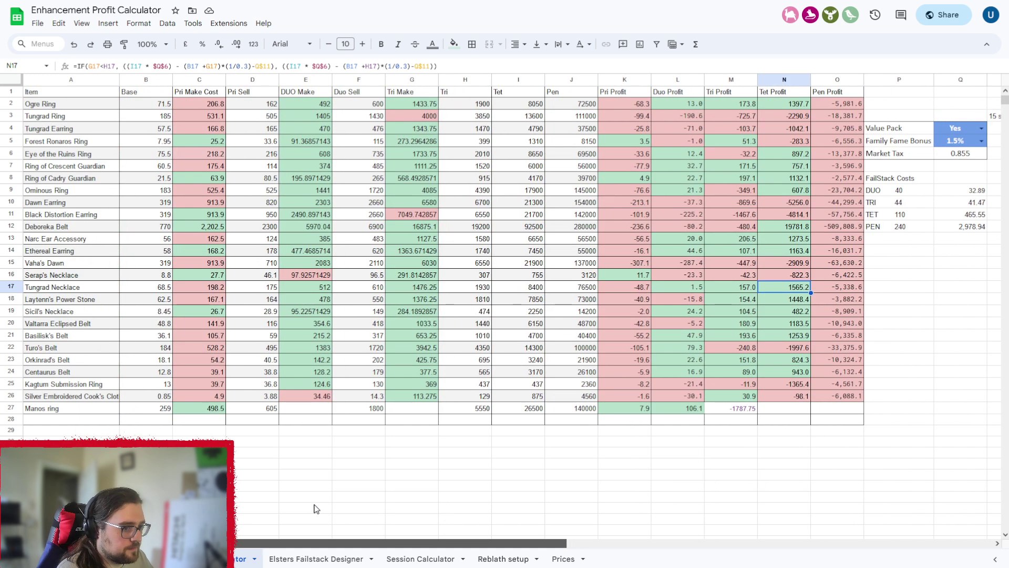